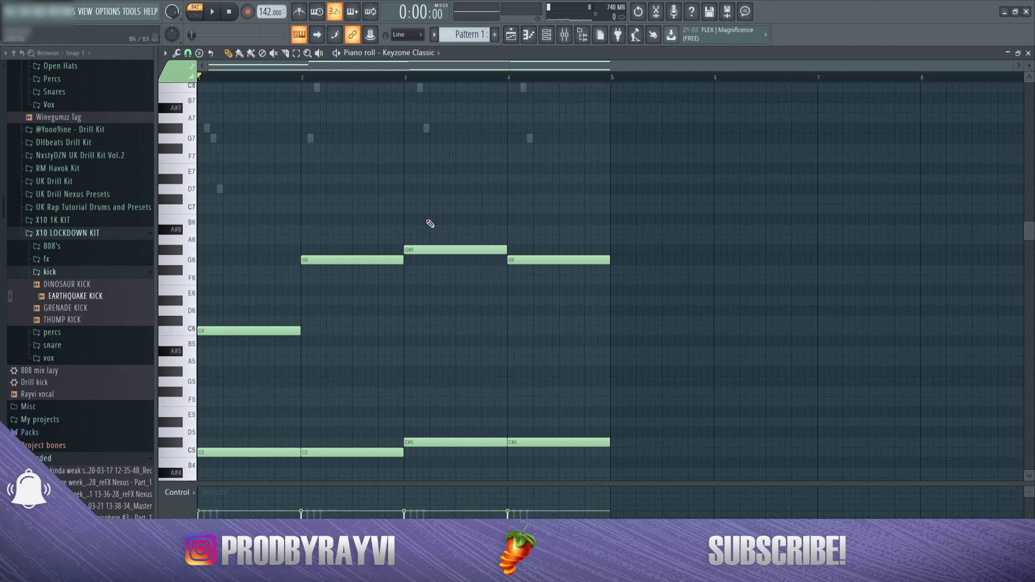
- Bring up the channel rack and mixer to inspect the effects on the Keyzone Classic #2 and reFX Nexus tracks
{"action": "left_click", "coordinate": [546, 35]}
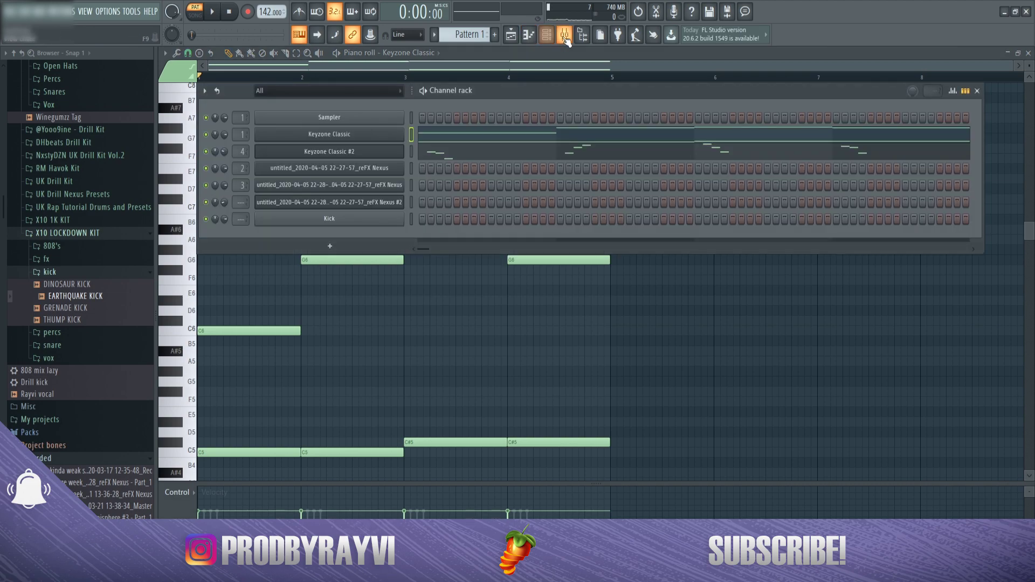
{"action": "left_click", "coordinate": [565, 34]}
{"action": "left_click", "coordinate": [317, 260]}
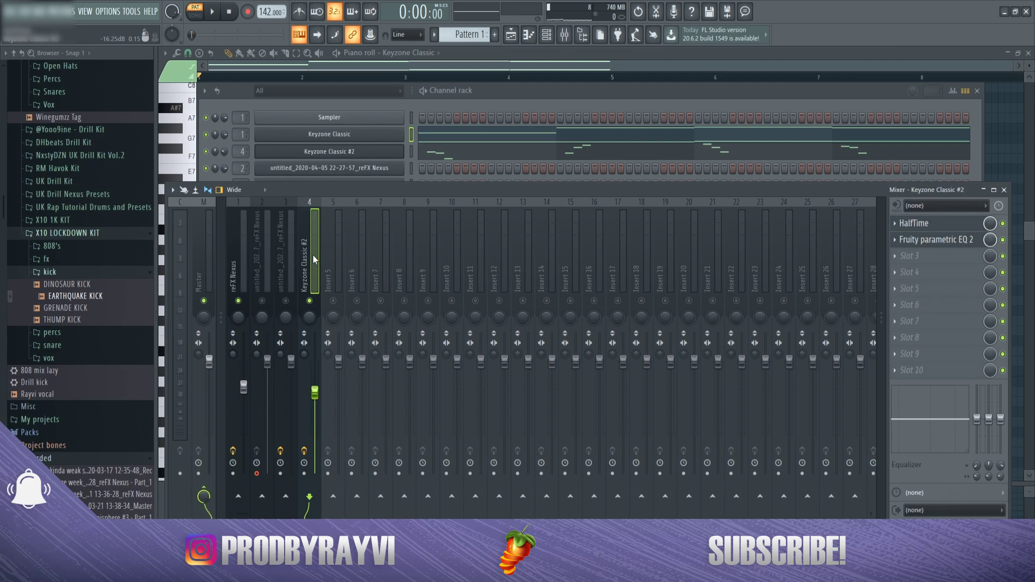
{"action": "left_click", "coordinate": [246, 254]}
{"action": "left_click", "coordinate": [300, 252]}
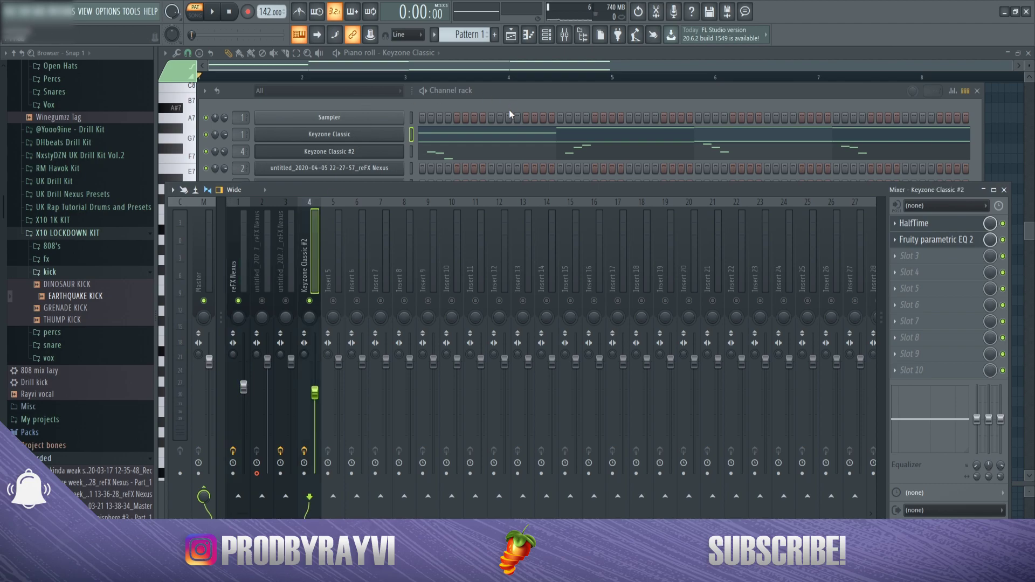
- Play the pattern and lower the low-pass cutoff (band 7) in the reFX Nexus track's Fruity parametric EQ 2
{"action": "left_click", "coordinate": [503, 92]}
{"action": "key", "text": "space"}
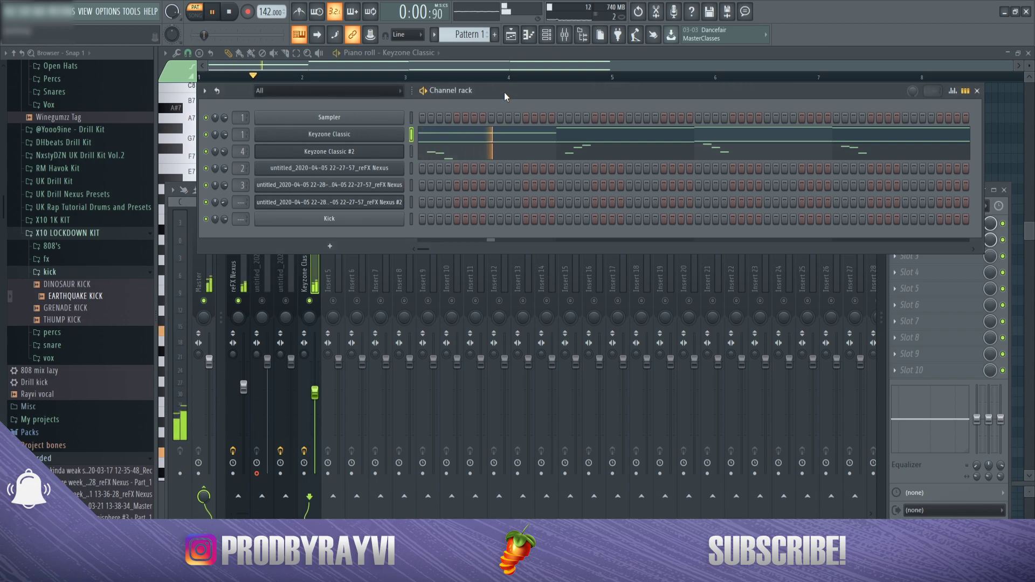
{"action": "left_click", "coordinate": [243, 287]}
{"action": "left_click", "coordinate": [923, 240]}
{"action": "left_click_drag", "start_coordinate": [437, 269], "coordinate": [395, 268]}
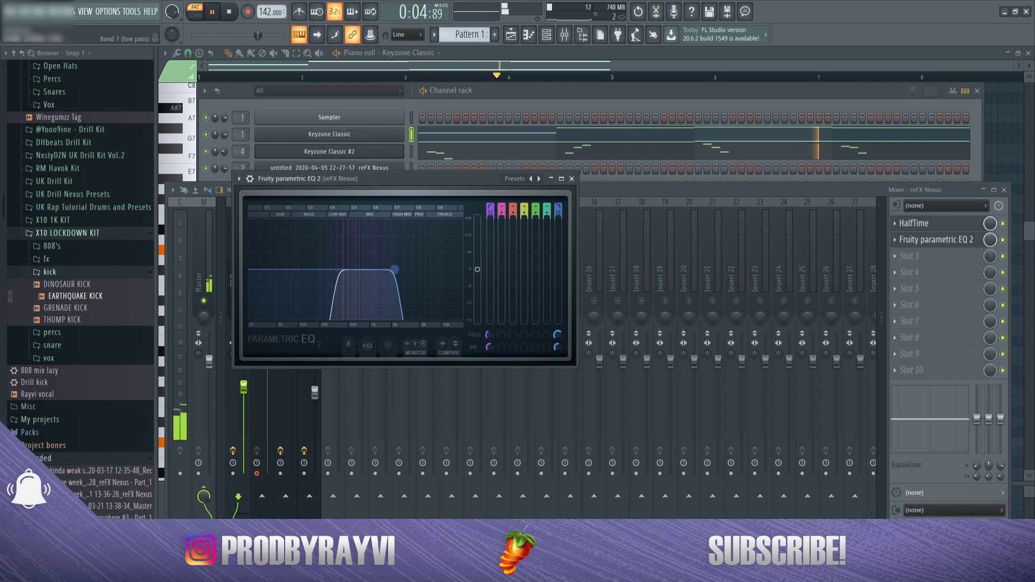
{"action": "left_click", "coordinate": [527, 96]}
{"action": "left_click_drag", "start_coordinate": [525, 92], "coordinate": [543, 86]}
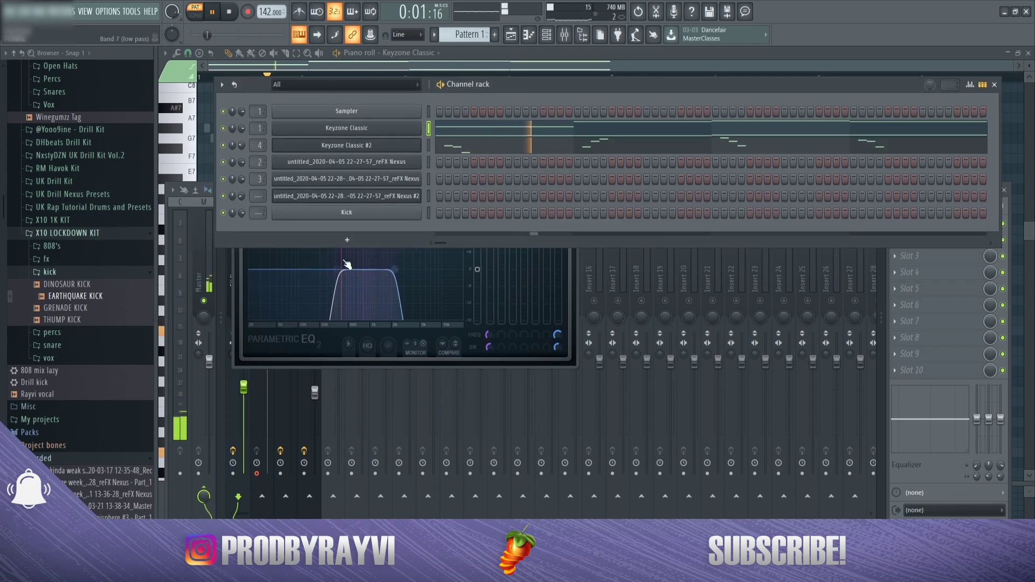
{"action": "left_click", "coordinate": [233, 301]}
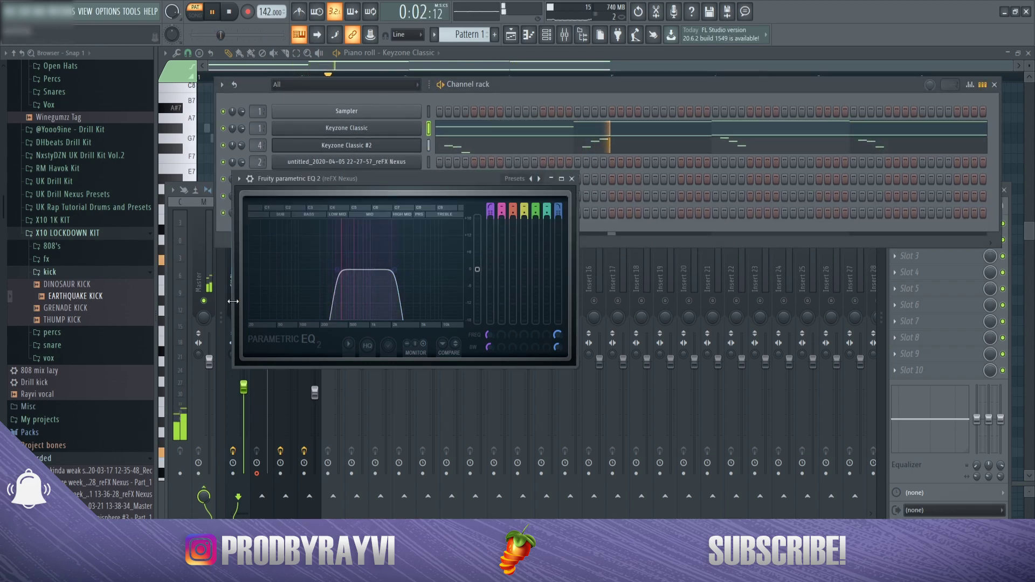
{"action": "left_click", "coordinate": [573, 178]}
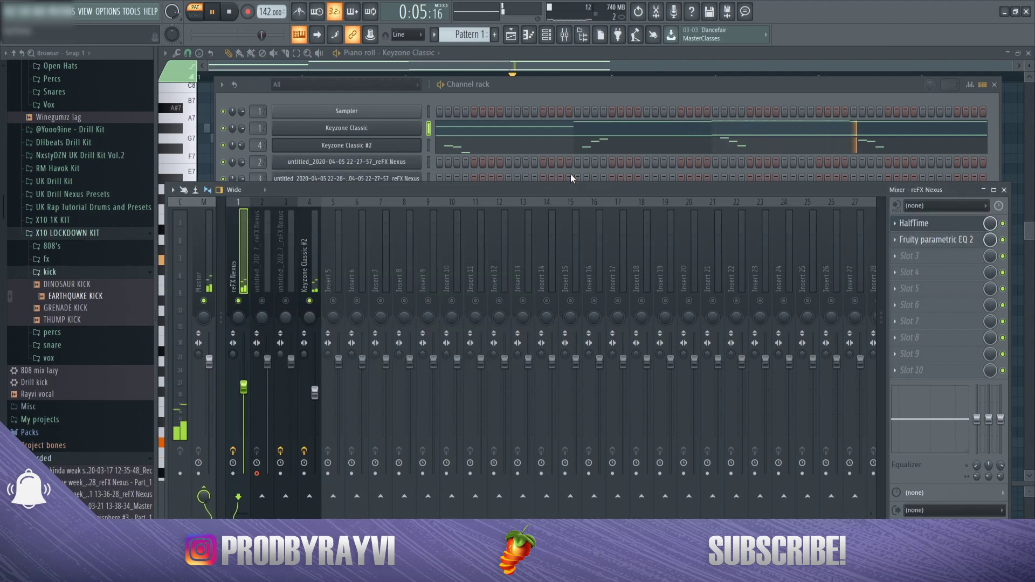
{"action": "key", "text": "space"}
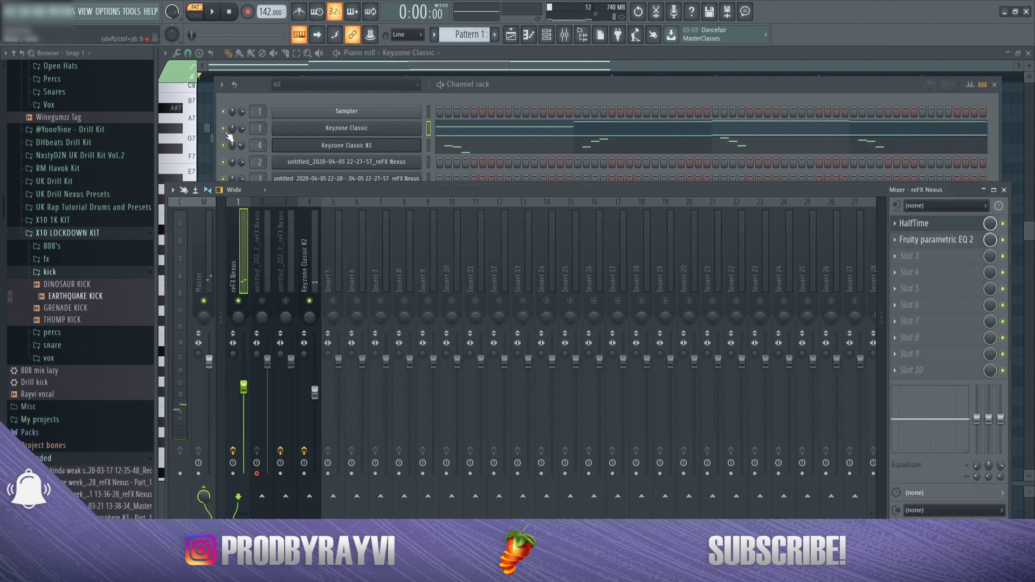
- Open the Keyzone Classic channel's melody in the piano roll to examine its notes
{"action": "right_click", "coordinate": [415, 131]}
{"action": "left_click", "coordinate": [433, 128]}
{"action": "right_click", "coordinate": [417, 130]}
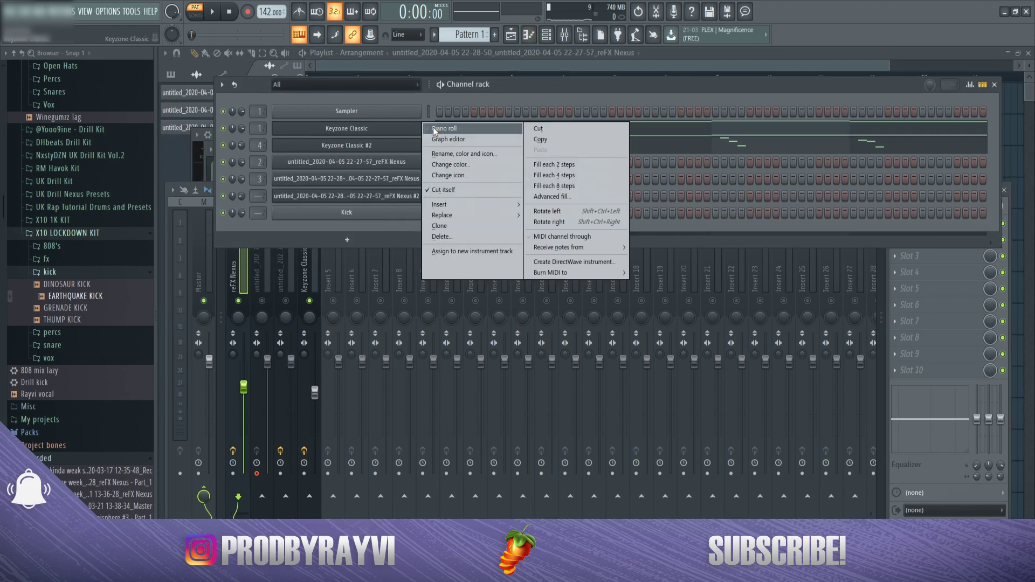
{"action": "left_click", "coordinate": [432, 128]}
{"action": "scroll", "coordinate": [595, 252], "scroll_direction": "down", "scroll_amount": 2}
{"action": "scroll", "coordinate": [598, 254], "scroll_direction": "down", "scroll_amount": 2}
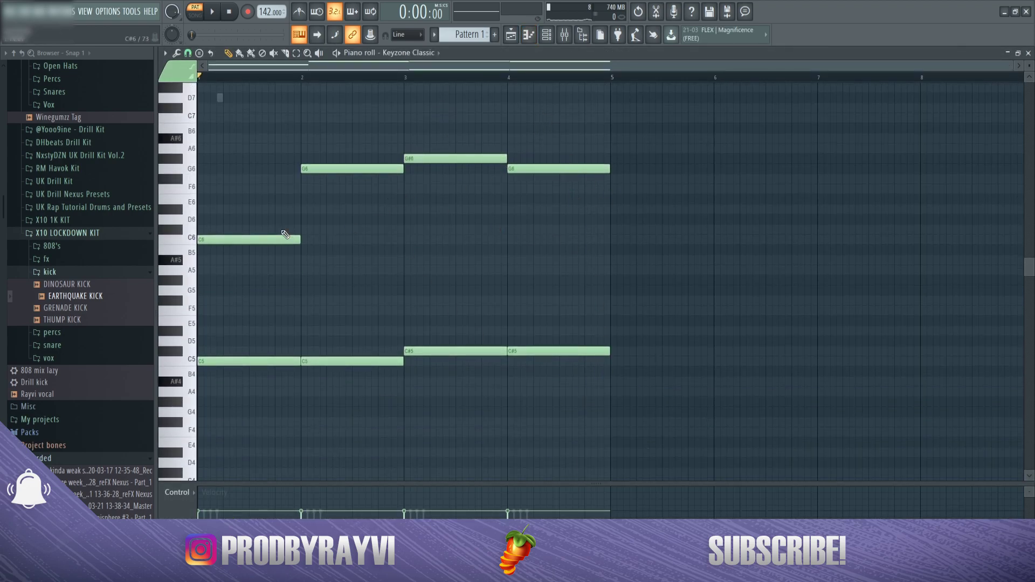
- Open the HalfTime effect on the reFX Nexus mixer track to examine its settings
{"action": "left_click", "coordinate": [546, 35]}
{"action": "left_click", "coordinate": [564, 35]}
{"action": "left_click", "coordinate": [923, 226]}
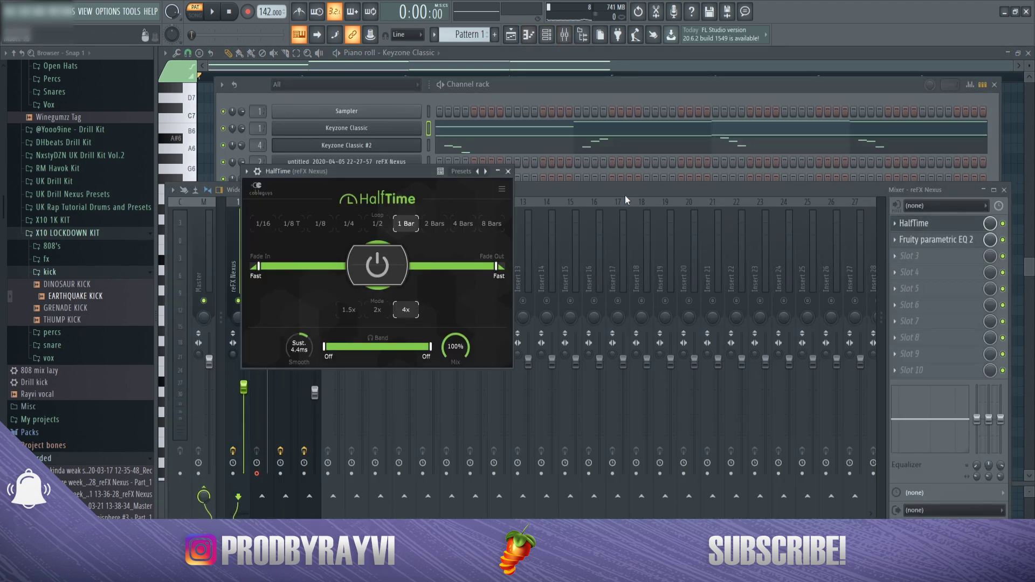
{"action": "left_click_drag", "start_coordinate": [388, 173], "coordinate": [372, 110]}
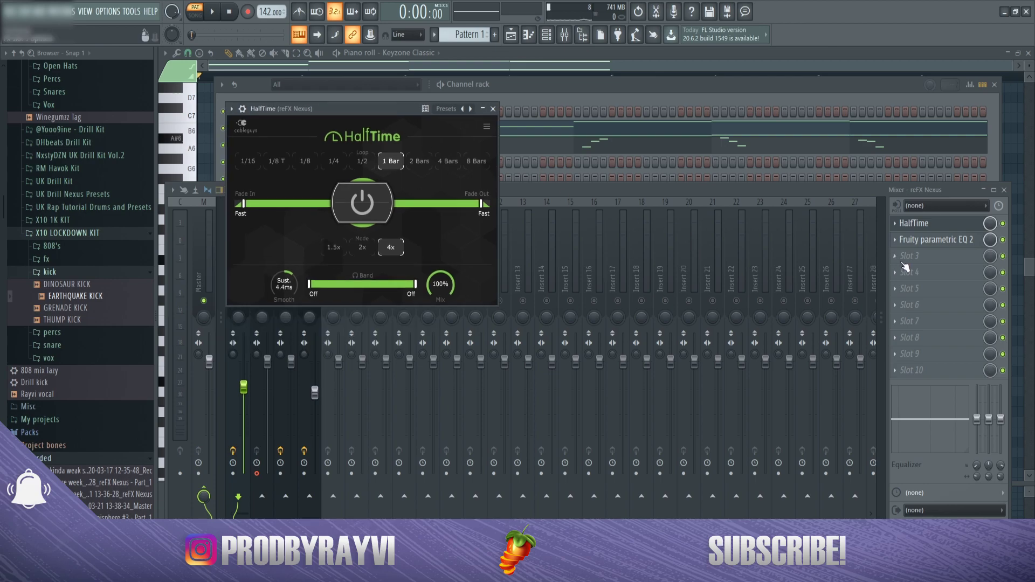
- Load Gross Beat into slot 5 of the reFX Nexus track with the Momentary preset and the 1/2 Speed time effect
{"action": "left_click", "coordinate": [924, 296]}
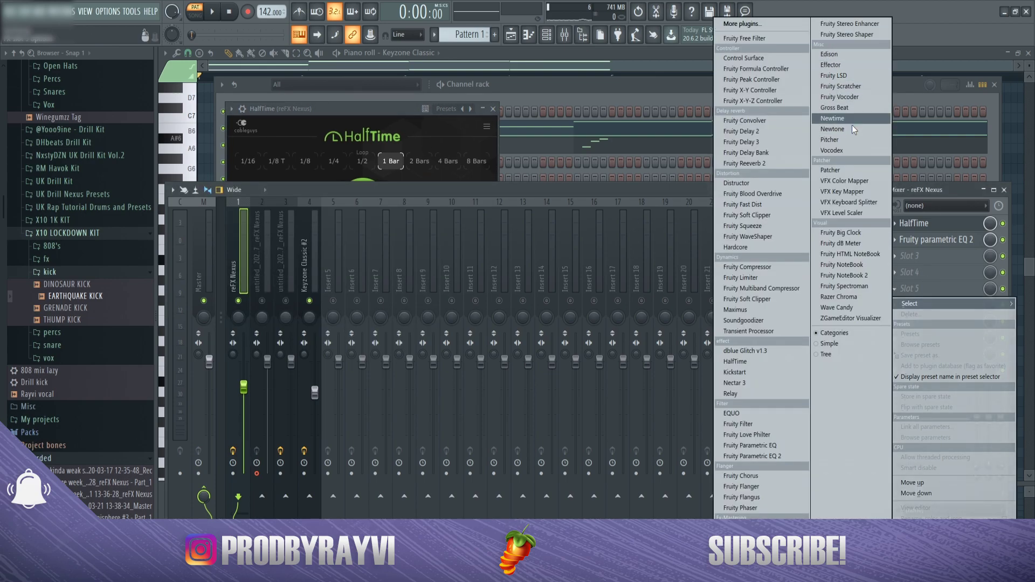
{"action": "left_click", "coordinate": [852, 107]}
{"action": "left_click", "coordinate": [553, 106]}
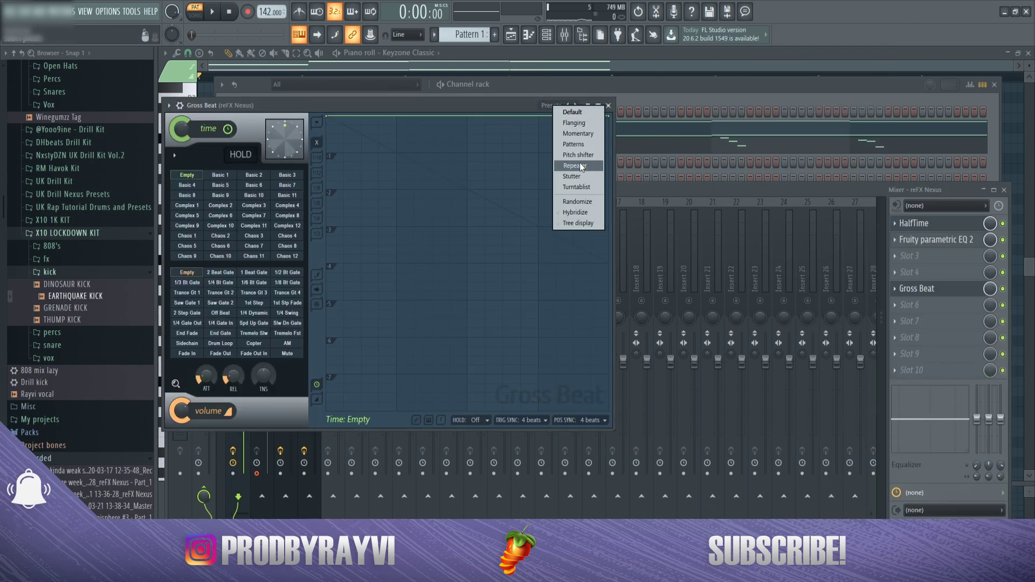
{"action": "left_click", "coordinate": [584, 135]}
{"action": "left_click", "coordinate": [253, 251]}
{"action": "left_click_drag", "start_coordinate": [407, 106], "coordinate": [444, 122]}
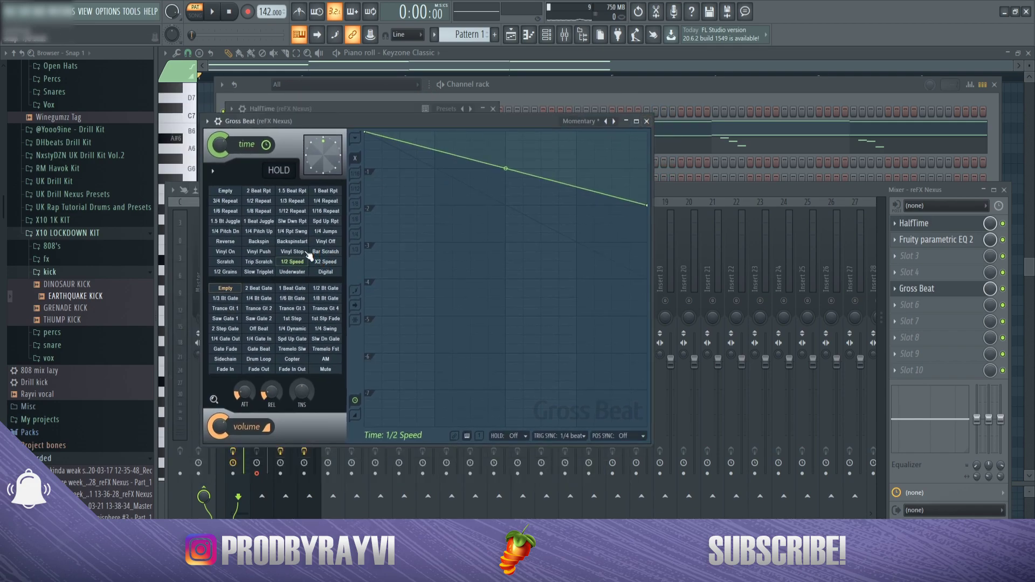
{"action": "left_click", "coordinate": [646, 122]}
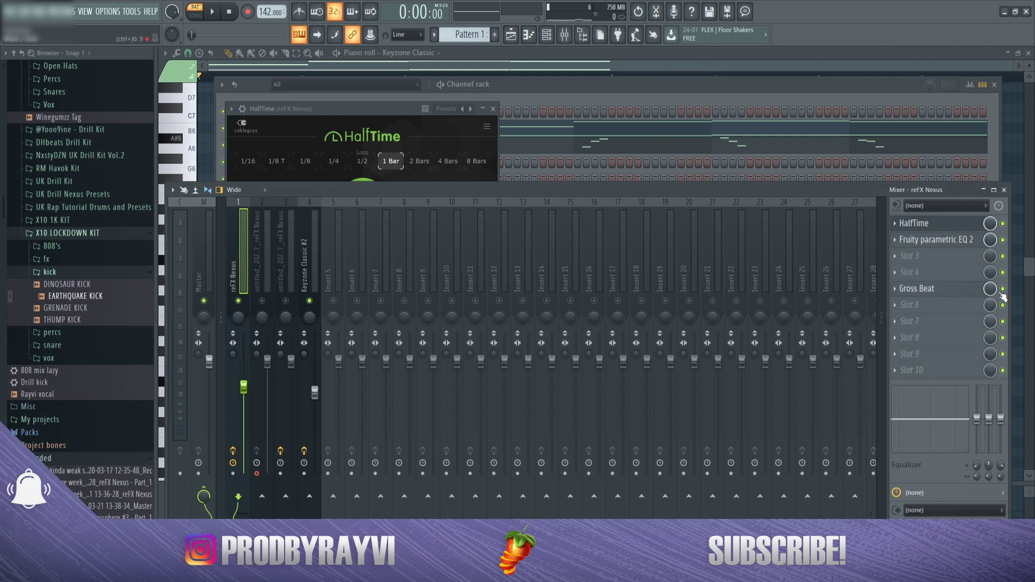
- Disable Gross Beat on the reFX Nexus track and delete it from slot 5
{"action": "left_click", "coordinate": [1003, 288]}
{"action": "left_click", "coordinate": [916, 222]}
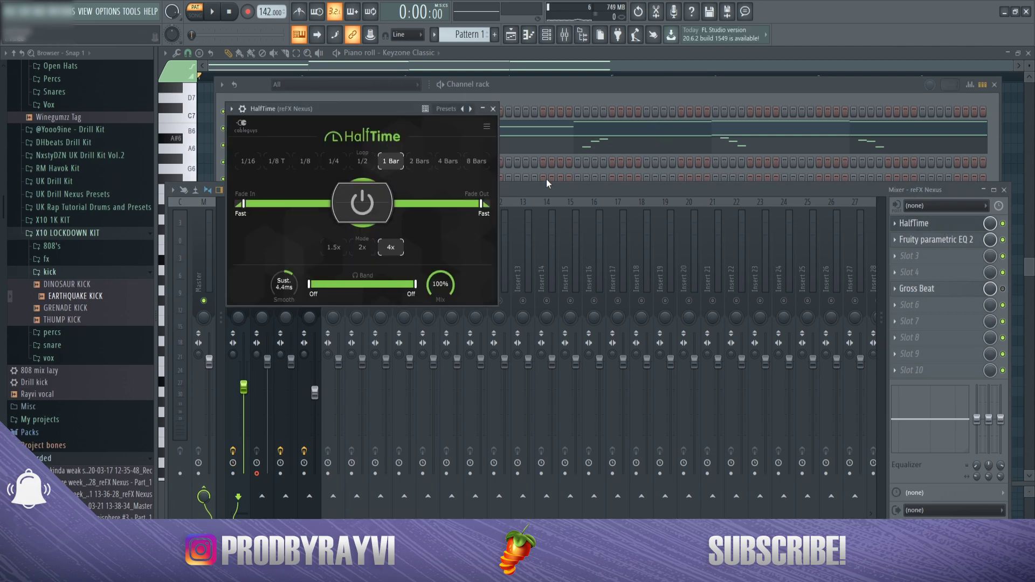
{"action": "left_click_drag", "start_coordinate": [394, 108], "coordinate": [660, 166]}
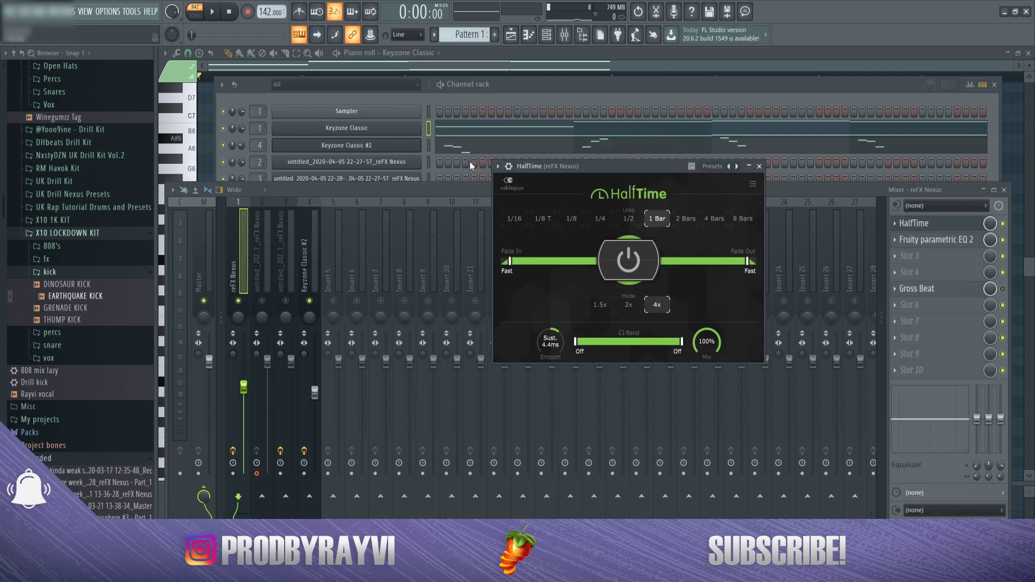
{"action": "right_click", "coordinate": [901, 289]}
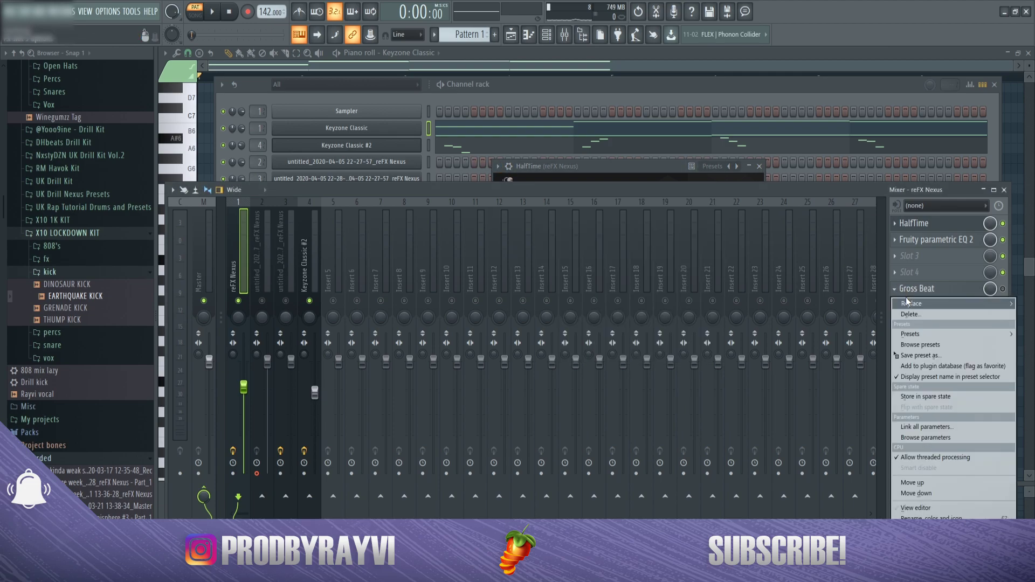
{"action": "mouse_move", "coordinate": [912, 303]}
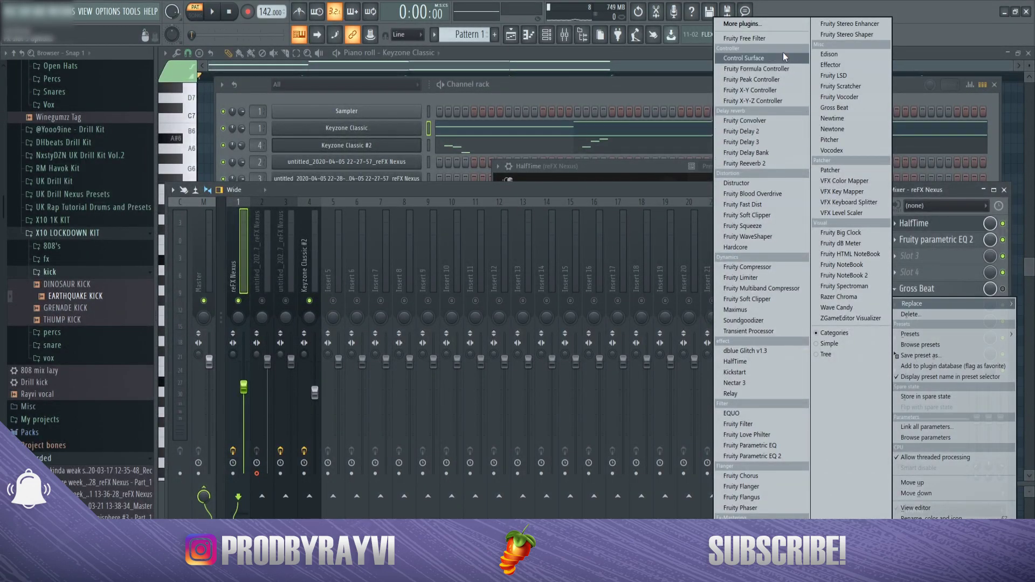
{"action": "left_click", "coordinate": [935, 316]}
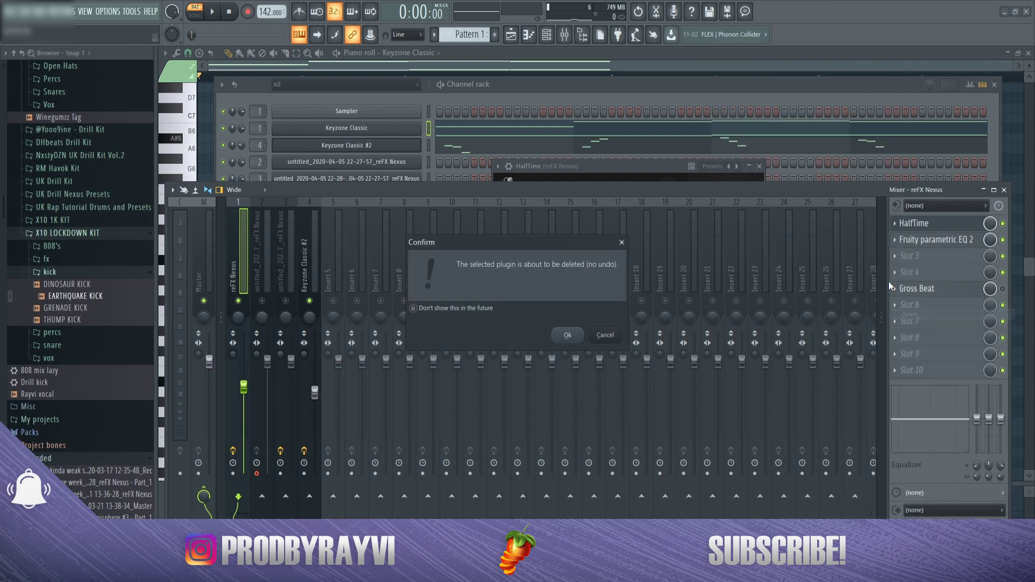
{"action": "left_click", "coordinate": [566, 335]}
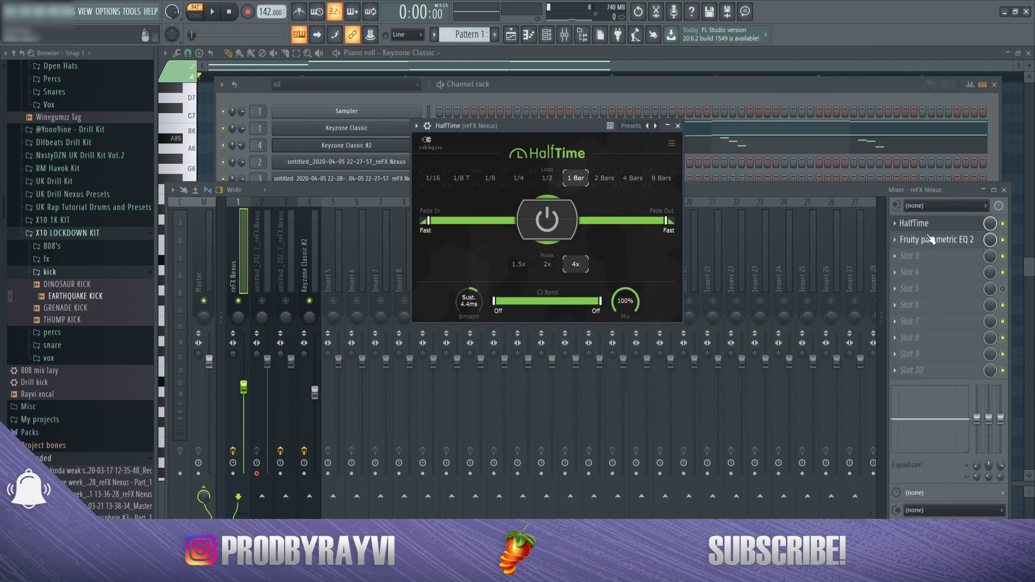
- Review the filter curve in the reFX Nexus track's Fruity parametric EQ 2
{"action": "left_click", "coordinate": [931, 239]}
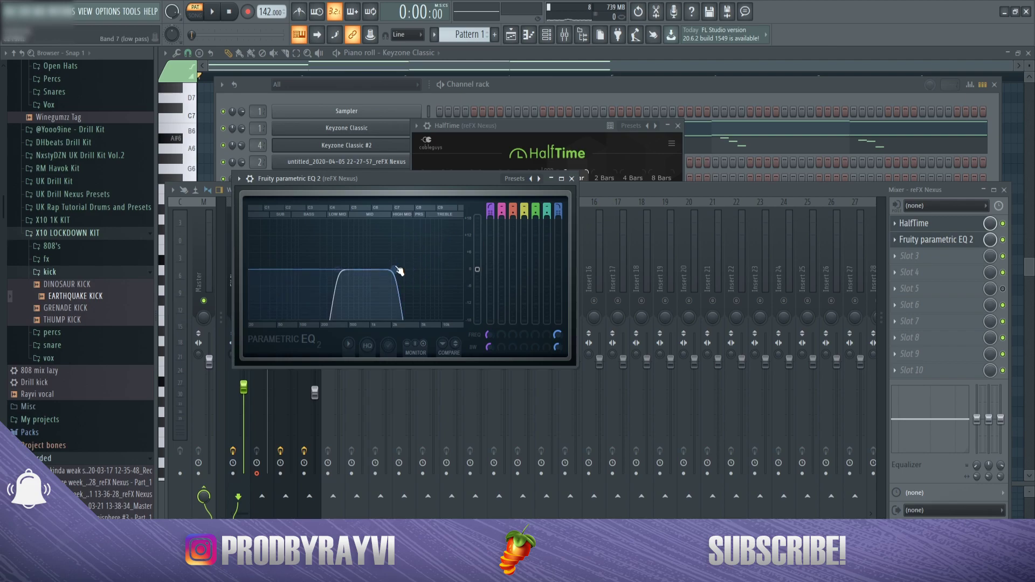
{"action": "left_click", "coordinate": [608, 189]}
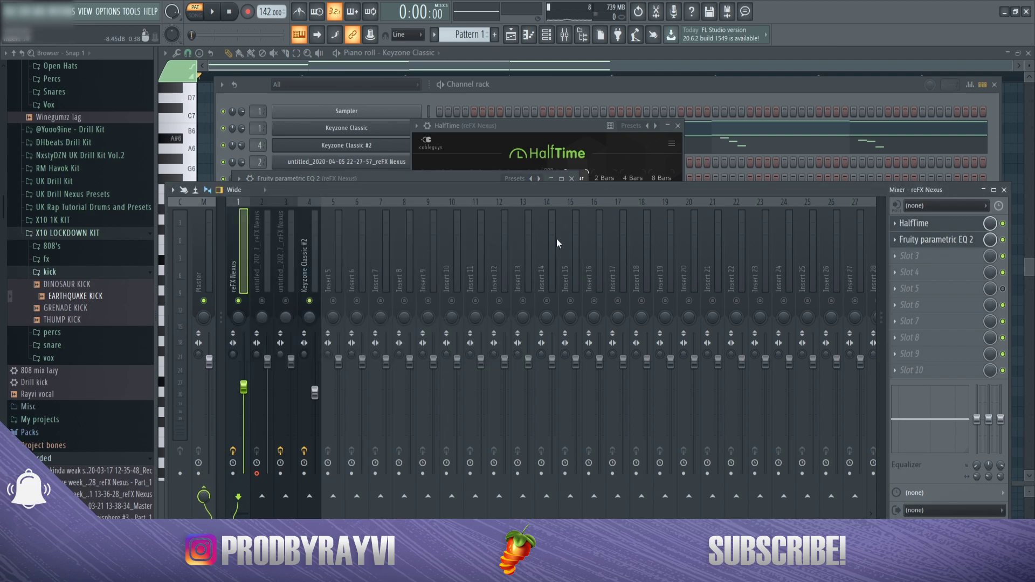
{"action": "left_click", "coordinate": [928, 240]}
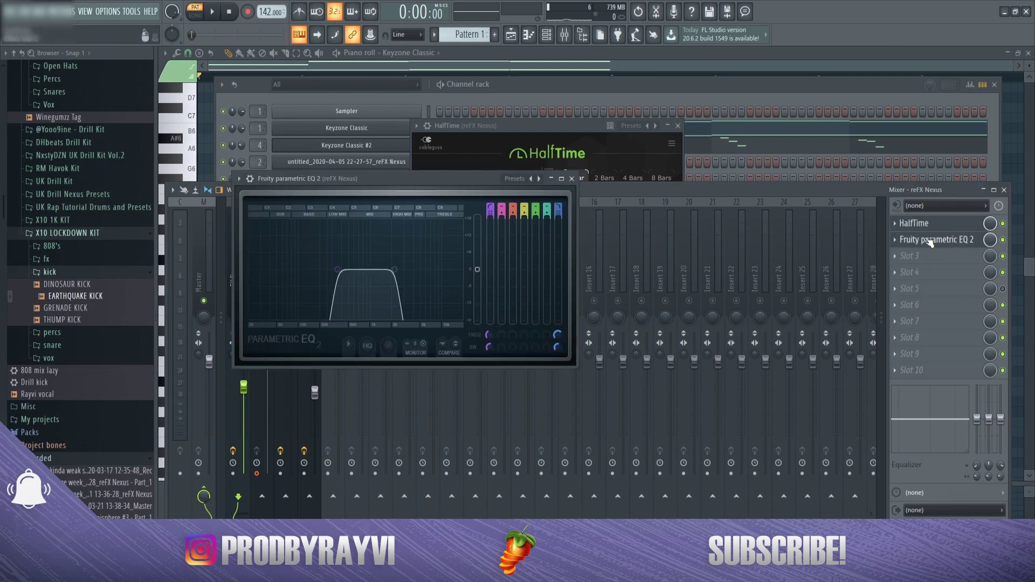
{"action": "left_click", "coordinate": [700, 97]}
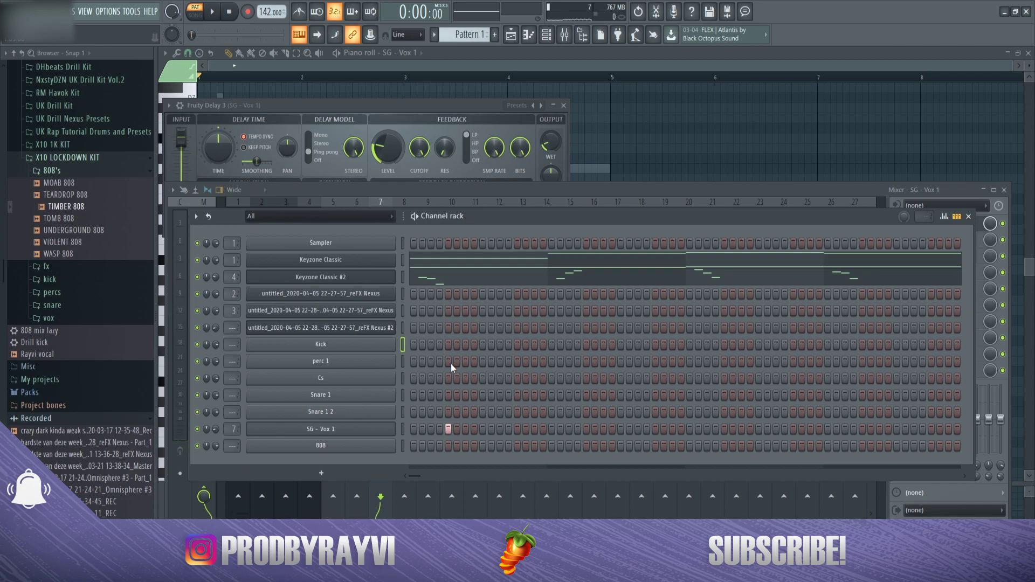
- Inspect the SG - Vox 1 channel and its mixer track's effects, and play the pattern briefly
{"action": "left_click", "coordinate": [402, 412]}
{"action": "left_click", "coordinate": [310, 429]}
{"action": "left_click", "coordinate": [564, 35]}
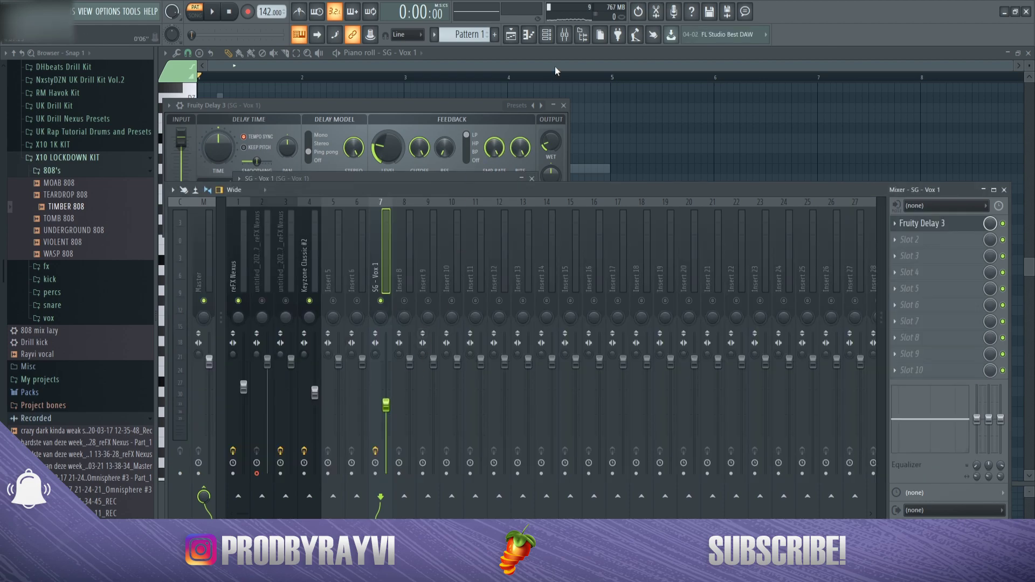
{"action": "left_click", "coordinate": [547, 35]}
{"action": "key", "text": "space"}
{"action": "key", "text": "space"}
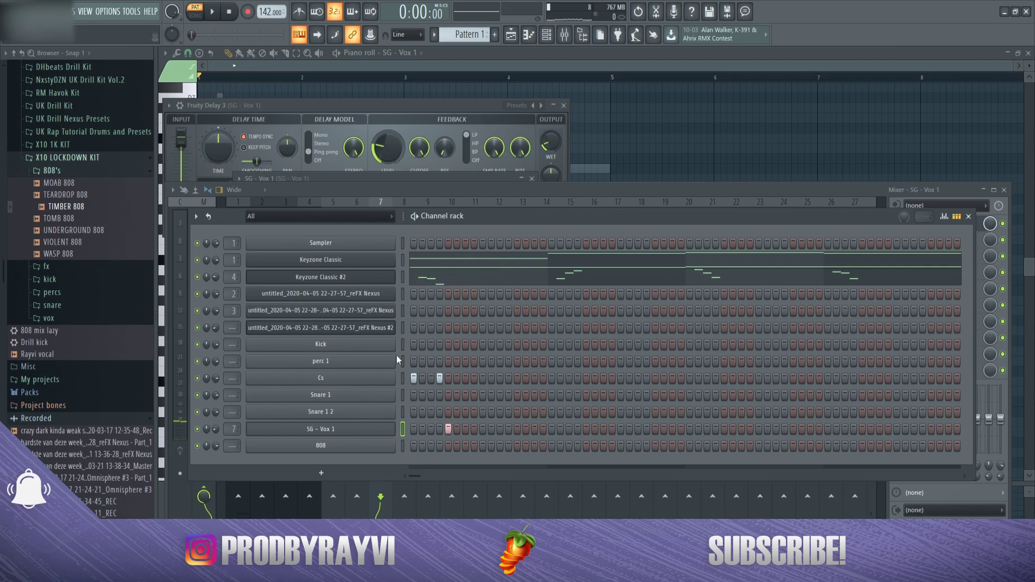
- Place Cs percussion hits on steps 1, 4 and 7 of Pattern 1 in the channel rack
{"action": "right_click", "coordinate": [377, 372]}
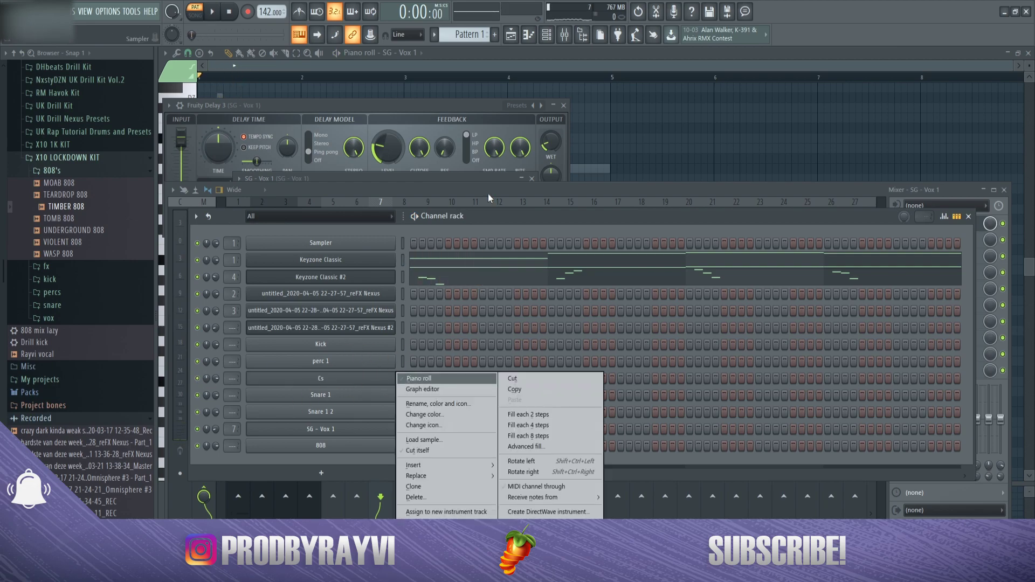
{"action": "left_click", "coordinate": [483, 225]}
{"action": "right_click", "coordinate": [356, 380]}
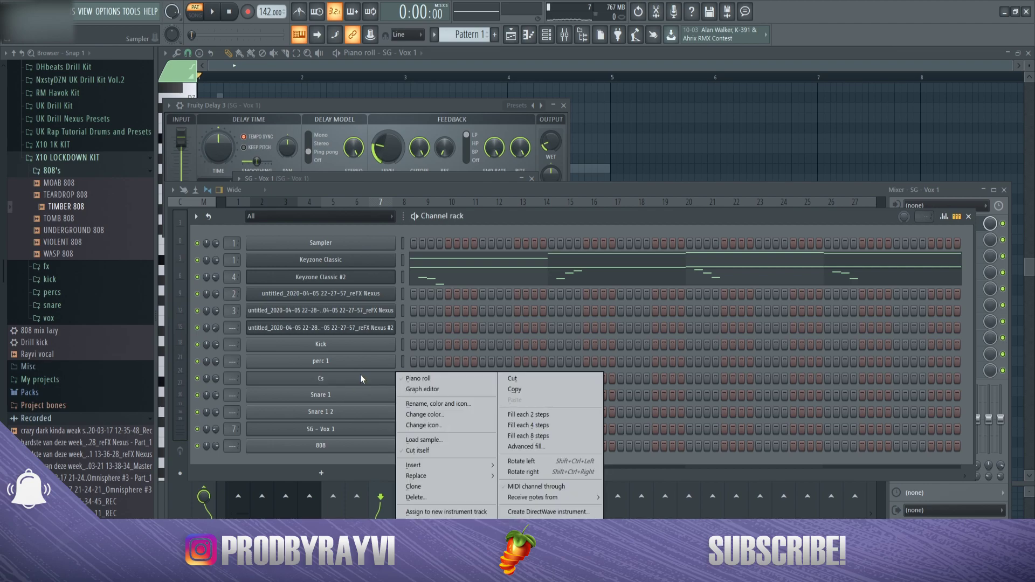
{"action": "left_click", "coordinate": [499, 216]}
{"action": "left_click", "coordinate": [414, 378]}
{"action": "left_click", "coordinate": [440, 378]}
{"action": "left_click", "coordinate": [465, 378]}
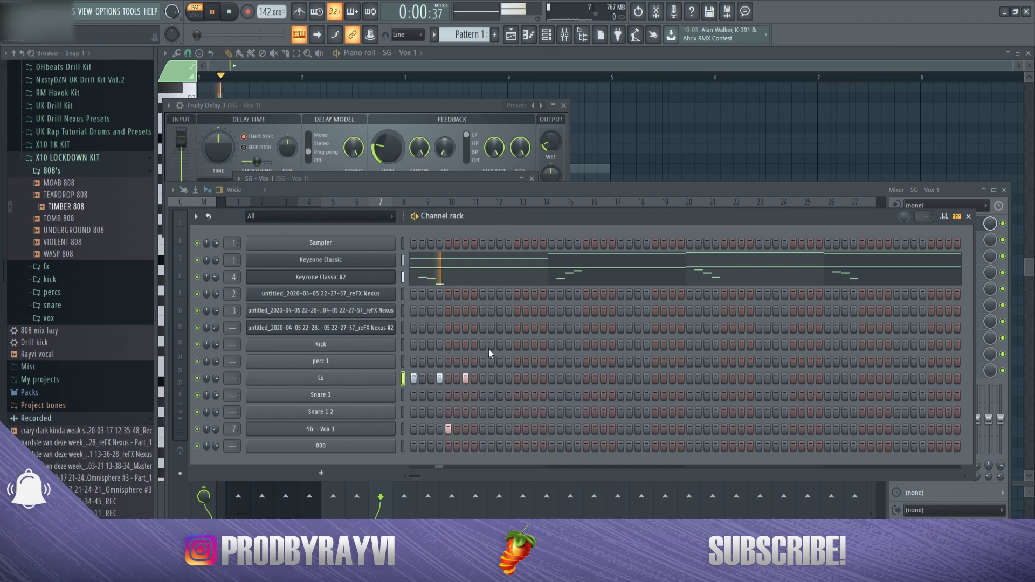
- View the sampler settings of the Cs channel
{"action": "right_click", "coordinate": [368, 380]}
{"action": "left_click", "coordinate": [368, 380]}
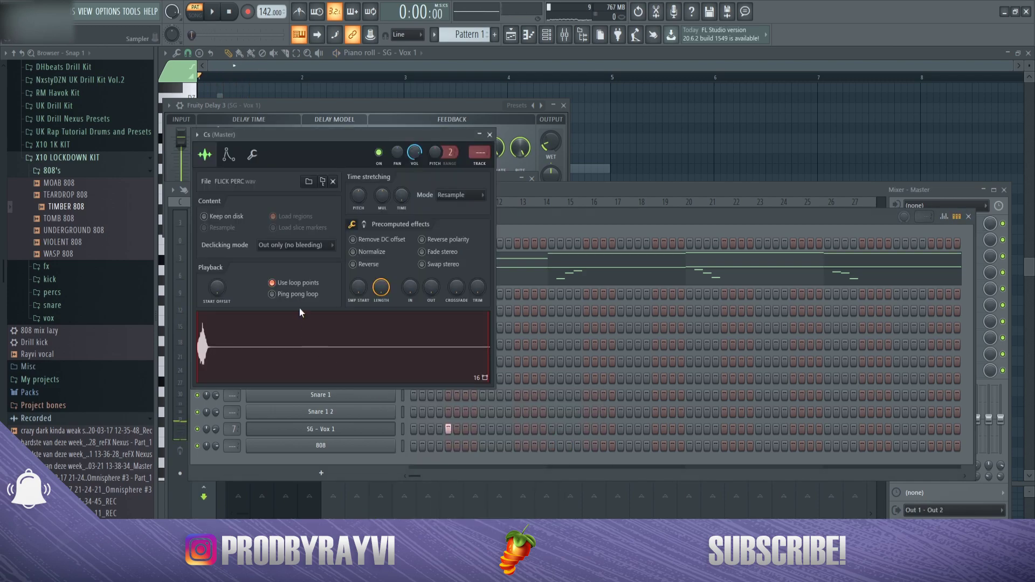
{"action": "left_click", "coordinate": [527, 212]}
- Open the Cs channel in the piano roll and extend its C5 hits into a repeating rhythm across four bars
{"action": "right_click", "coordinate": [378, 381]}
{"action": "left_click", "coordinate": [417, 377]}
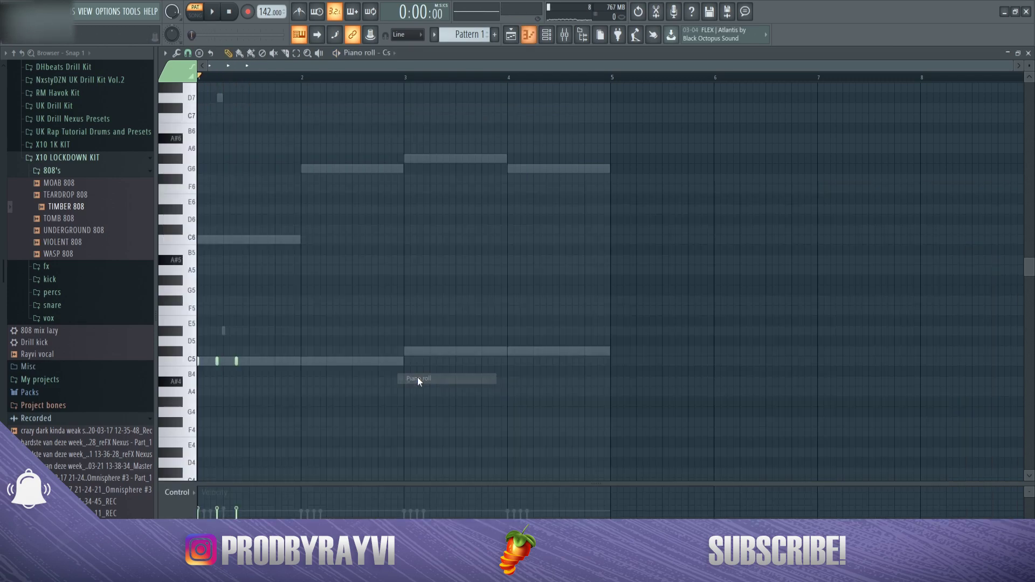
{"action": "mouse_move", "coordinate": [249, 82]}
{"action": "left_mouse_down"}
{"action": "mouse_move", "coordinate": [312, 116]}
{"action": "mouse_move", "coordinate": [449, 138]}
{"action": "mouse_move", "coordinate": [513, 138]}
{"action": "mouse_move", "coordinate": [589, 82]}
{"action": "left_mouse_up"}
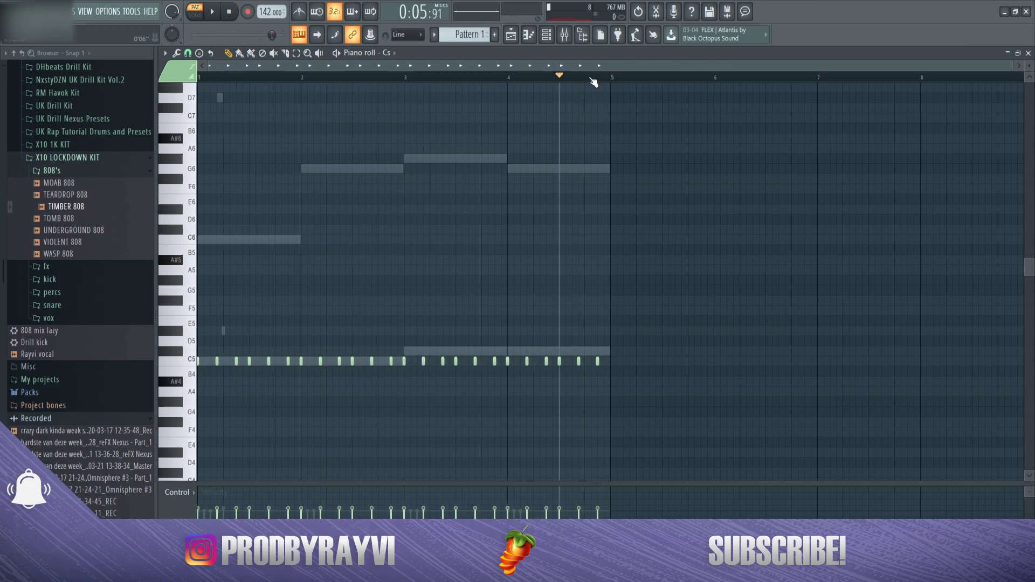
- Try extra C5 notes on either side of the second hit in bar 1, listening to the pattern
{"action": "scroll", "coordinate": [215, 142], "scroll_direction": "up", "scroll_amount": 4}
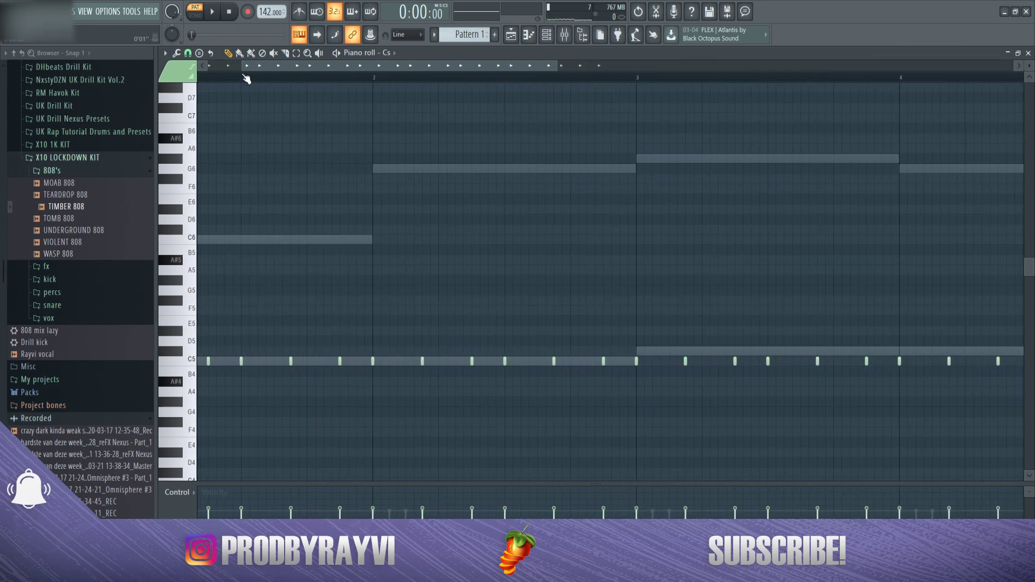
{"action": "left_click", "coordinate": [230, 365]}
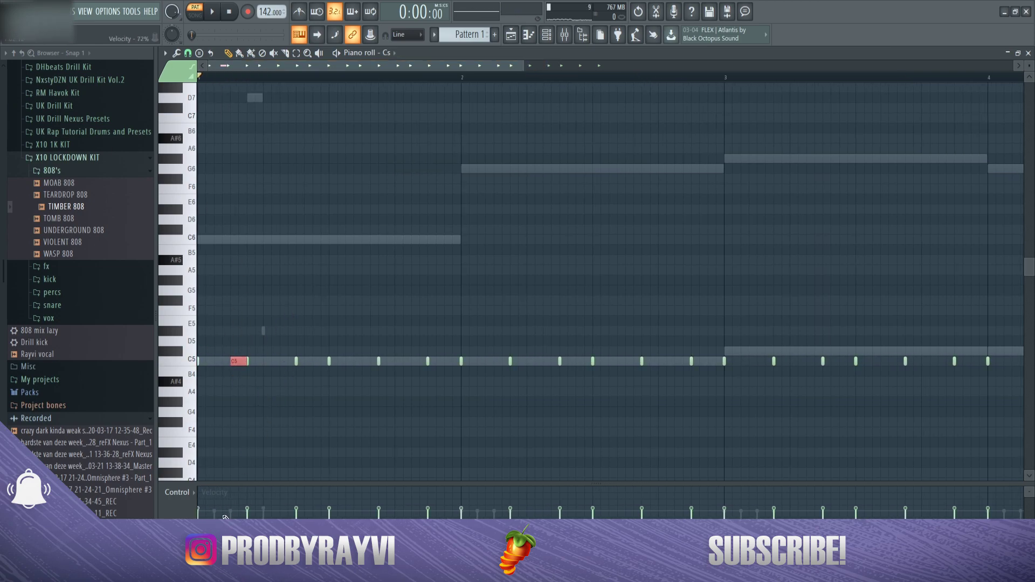
{"action": "mouse_move", "coordinate": [232, 362]}
{"action": "left_mouse_down"}
{"action": "mouse_move", "coordinate": [236, 373]}
{"action": "mouse_move", "coordinate": [235, 361]}
{"action": "left_mouse_up"}
{"action": "left_click", "coordinate": [257, 362]}
{"action": "key", "text": "space"}
{"action": "right_click", "coordinate": [256, 364]}
{"action": "key", "text": "space"}
{"action": "right_click", "coordinate": [233, 363]}
{"action": "key", "text": "space"}
{"action": "key", "text": "space"}
- Add a C5 note between the first and second hits of bar 1 and another directly before the third hit
{"action": "scroll", "coordinate": [232, 341], "scroll_direction": "up", "scroll_amount": 3}
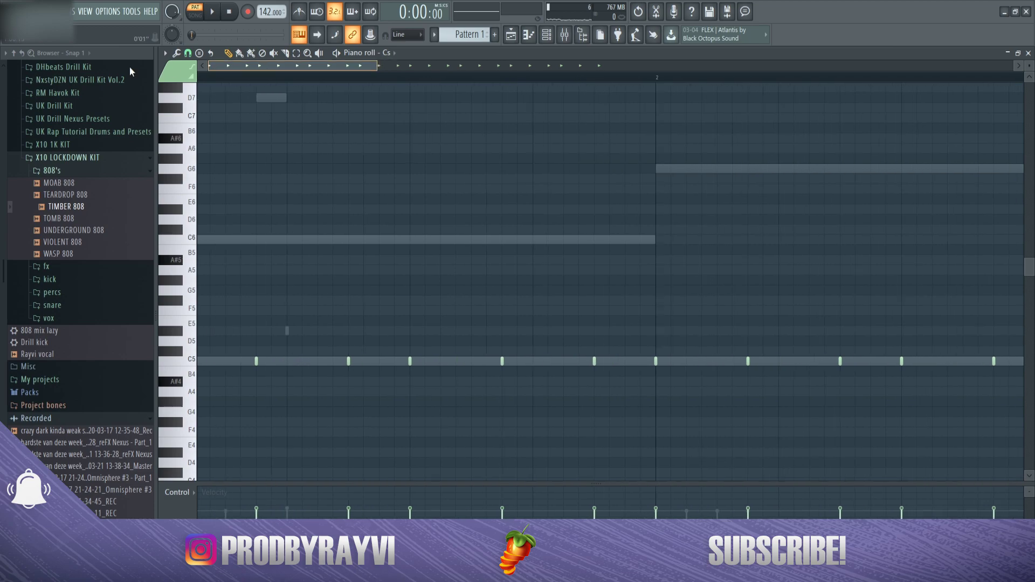
{"action": "left_click", "coordinate": [235, 361]}
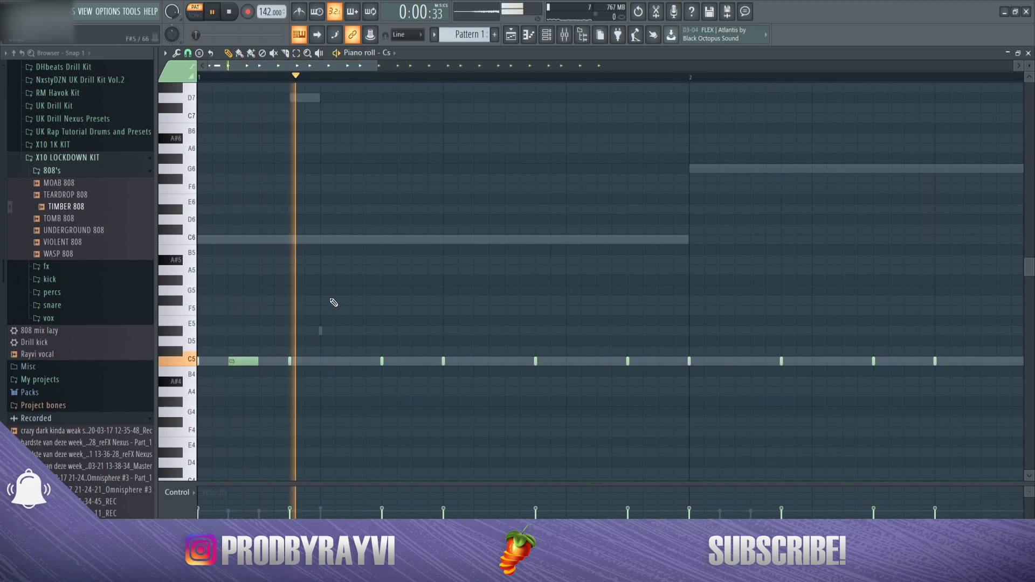
{"action": "key", "text": "space"}
{"action": "left_click", "coordinate": [340, 362]}
{"action": "right_click", "coordinate": [345, 363]}
{"action": "left_click", "coordinate": [329, 362]}
{"action": "right_click", "coordinate": [339, 364]}
{"action": "left_click", "coordinate": [354, 363]}
{"action": "key", "text": "space"}
- Chop the C5 note before bar 1's third hit into four short notes, and mute the SG - Vox 1 channel
{"action": "left_click_drag", "start_coordinate": [372, 368], "coordinate": [359, 351]}
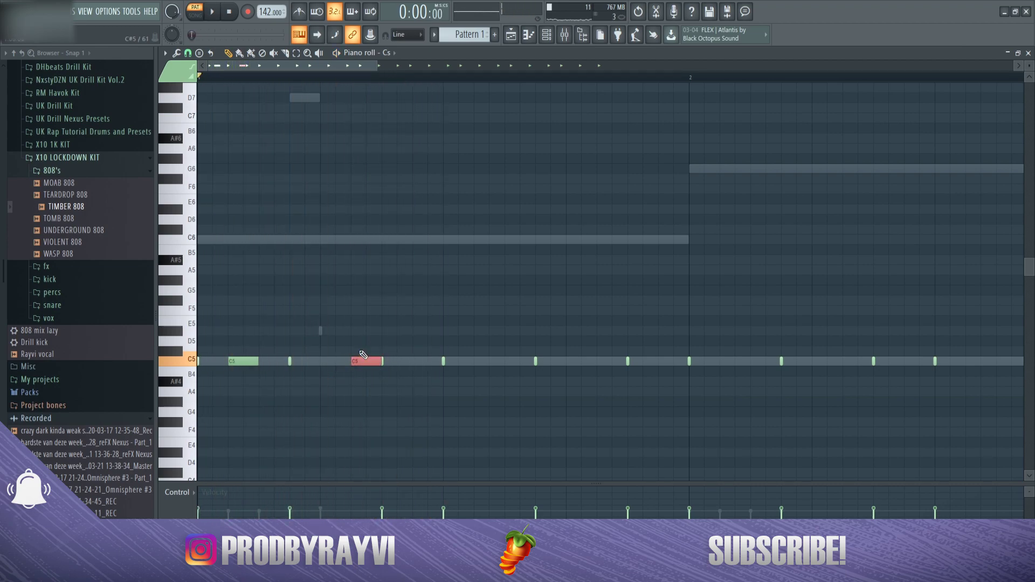
{"action": "key", "text": "alt+u"}
{"action": "left_click", "coordinate": [555, 341]}
{"action": "left_click", "coordinate": [546, 34]}
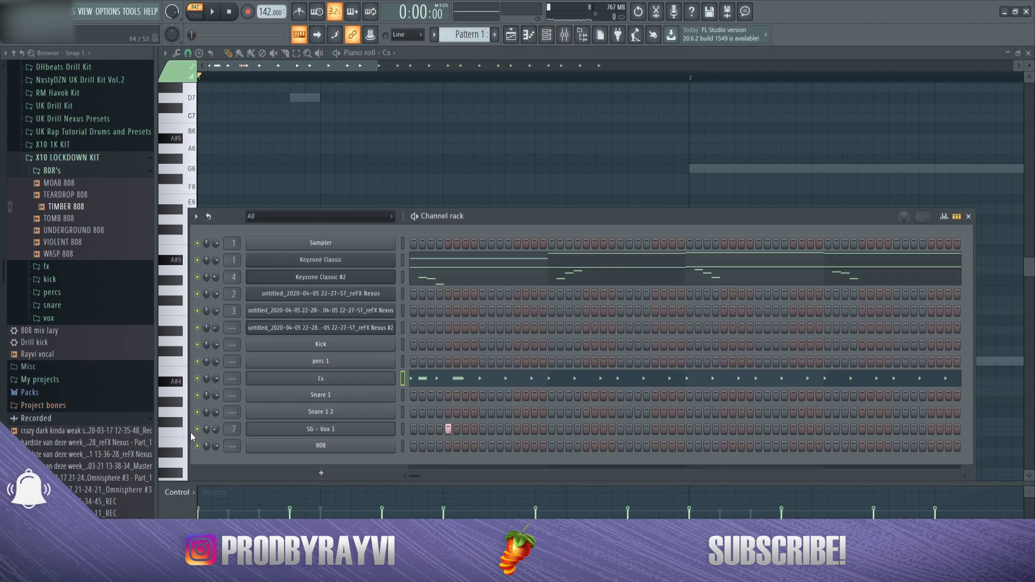
{"action": "key", "text": "space"}
{"action": "right_click", "coordinate": [335, 164]}
{"action": "key", "text": "space"}
{"action": "key", "text": "space"}
{"action": "key", "text": "space"}
- Place an F#5 note and an F5 note in the second half of bar 1 and chop both into short rolls
{"action": "left_click", "coordinate": [417, 301]}
{"action": "left_click", "coordinate": [491, 313]}
{"action": "left_click_drag", "start_coordinate": [492, 313], "coordinate": [507, 313]}
{"action": "left_click_drag", "start_coordinate": [439, 313], "coordinate": [428, 288]}
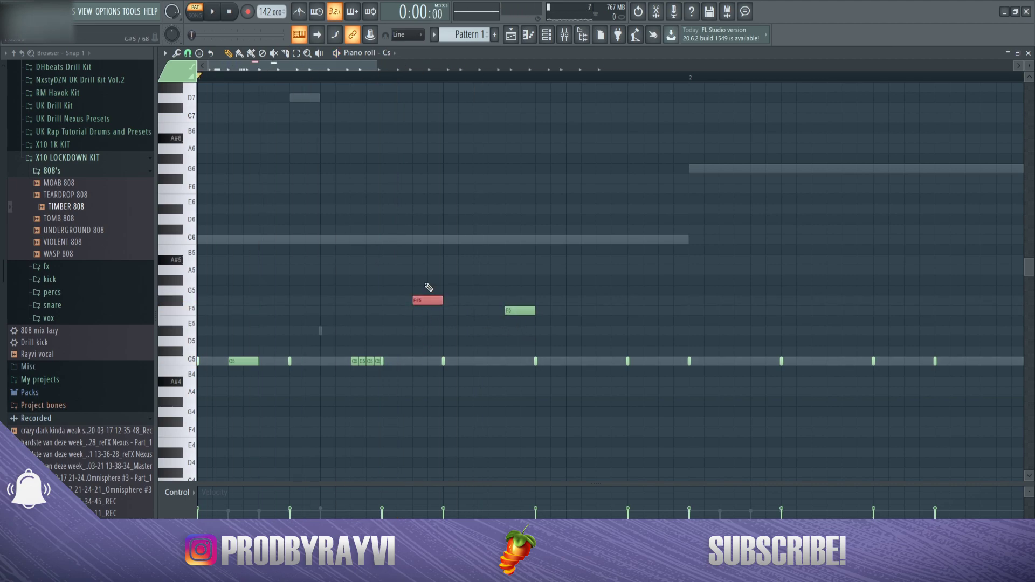
{"action": "key", "text": "alt+u"}
{"action": "left_click", "coordinate": [565, 341]}
{"action": "left_click_drag", "start_coordinate": [526, 324], "coordinate": [514, 302]}
{"action": "key", "text": "alt+u"}
{"action": "left_click", "coordinate": [556, 340]}
{"action": "key", "text": "space"}
{"action": "key", "text": "space"}
- Nudge the F#5 and F5 rolls earlier and back while listening, and delete the F#5 roll
{"action": "left_click_drag", "start_coordinate": [597, 326], "coordinate": [404, 290]}
{"action": "key", "text": "shift+Left"}
{"action": "key", "text": "space"}
{"action": "key", "text": "space"}
{"action": "key", "text": "space"}
{"action": "key", "text": "shift+Right"}
{"action": "right_click", "coordinate": [373, 297]}
{"action": "right_click", "coordinate": [427, 301]}
{"action": "key", "text": "space"}
- Add an E5 note before the last hit of bar 1, chop it into four short notes, and play the pattern
{"action": "left_click", "coordinate": [601, 321]}
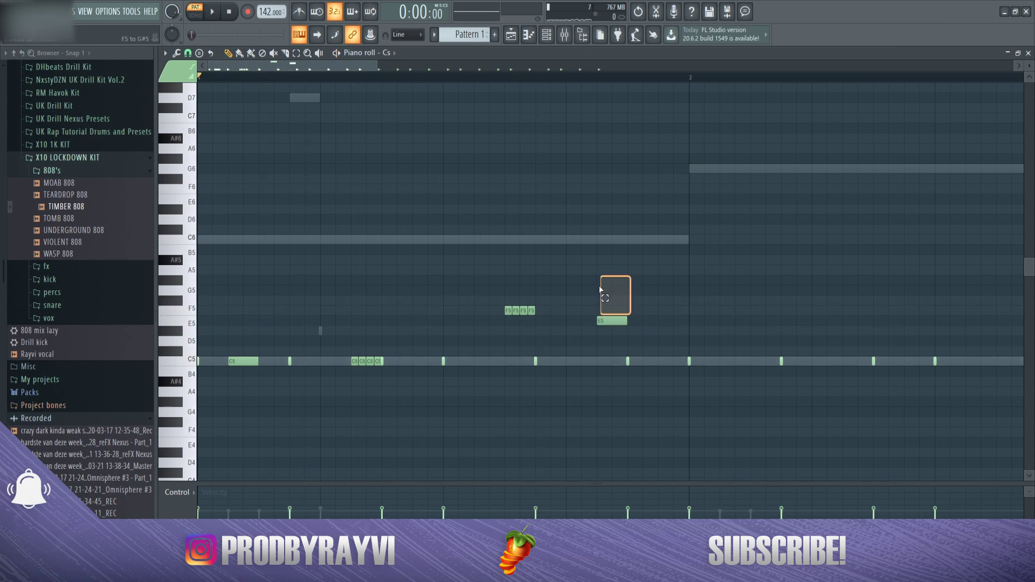
{"action": "left_click_drag", "start_coordinate": [644, 326], "coordinate": [590, 284]}
{"action": "key", "text": "alt+u"}
{"action": "left_click", "coordinate": [551, 343]}
{"action": "scroll", "coordinate": [518, 291], "scroll_direction": "down", "scroll_amount": 2}
{"action": "left_click_drag", "start_coordinate": [496, 335], "coordinate": [201, 220]}
{"action": "left_click", "coordinate": [368, 253], "text": "ctrl"}
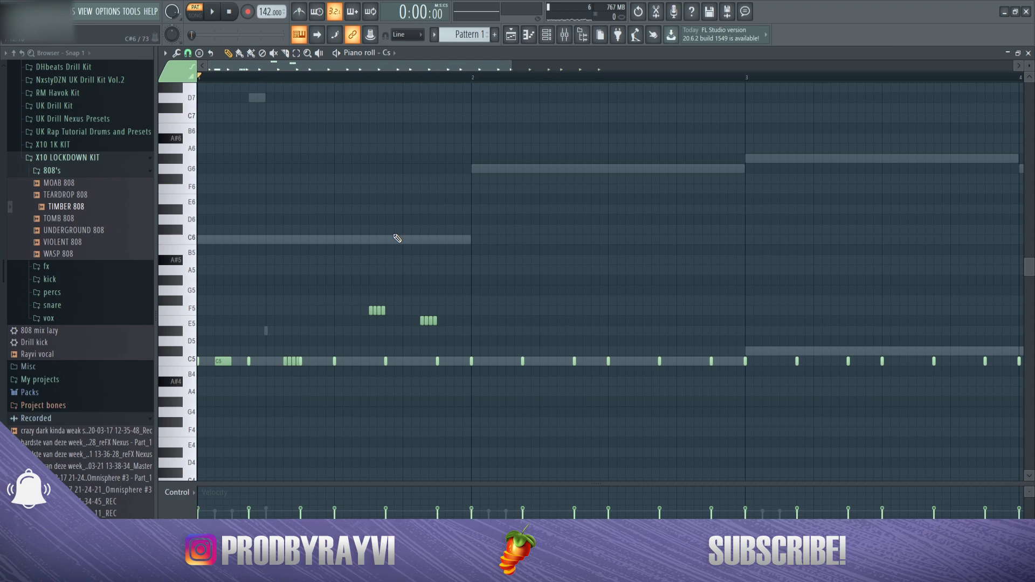
{"action": "key", "text": "space"}
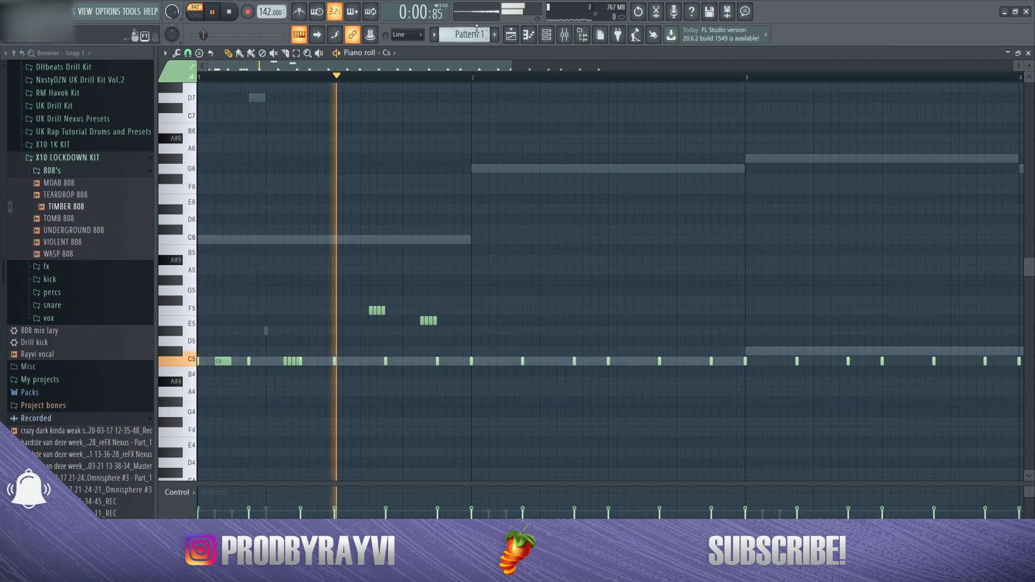
- Add two consecutive C5 notes before bar 2's second hit and one C5 note before its fifth hit
{"action": "left_click", "coordinate": [650, 363]}
{"action": "key", "text": "space"}
{"action": "scroll", "coordinate": [532, 363], "scroll_direction": "up", "scroll_amount": 3}
{"action": "left_click", "coordinate": [422, 363]}
{"action": "left_click_drag", "start_coordinate": [423, 364], "coordinate": [467, 363]}
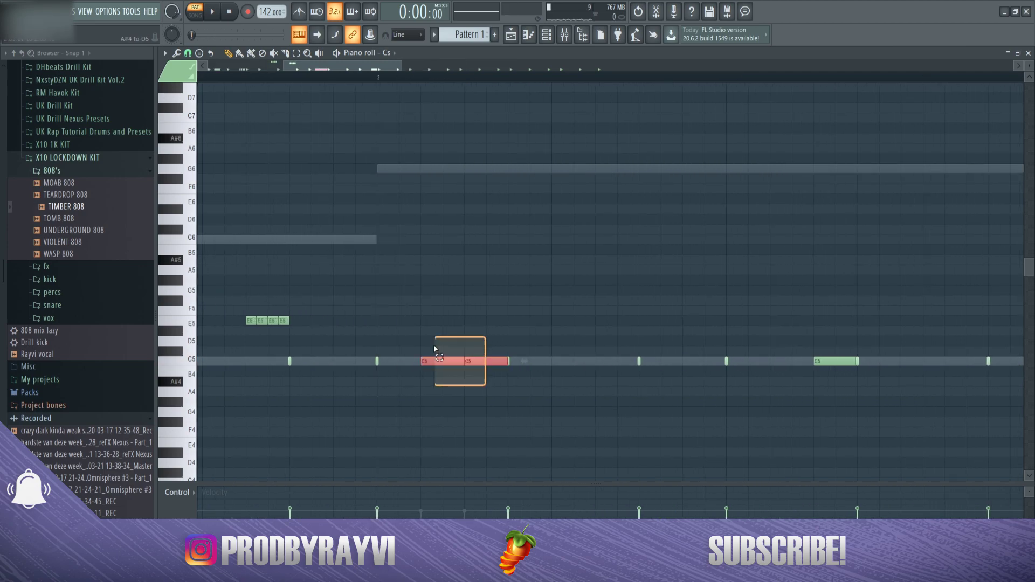
{"action": "key", "text": "space"}
- Add a C5 note before bar 2's last hit and an F5 note before its fourth hit, chopping each into four
{"action": "scroll", "coordinate": [467, 363], "scroll_direction": "down", "scroll_amount": 3}
{"action": "left_click", "coordinate": [551, 362]}
{"action": "left_click", "coordinate": [557, 362], "text": "ctrl"}
{"action": "key", "text": "alt+u"}
{"action": "left_click", "coordinate": [560, 344]}
{"action": "left_click", "coordinate": [433, 310]}
{"action": "left_click", "coordinate": [439, 310], "text": "ctrl"}
{"action": "key", "text": "alt+u"}
{"action": "left_click", "coordinate": [440, 302]}
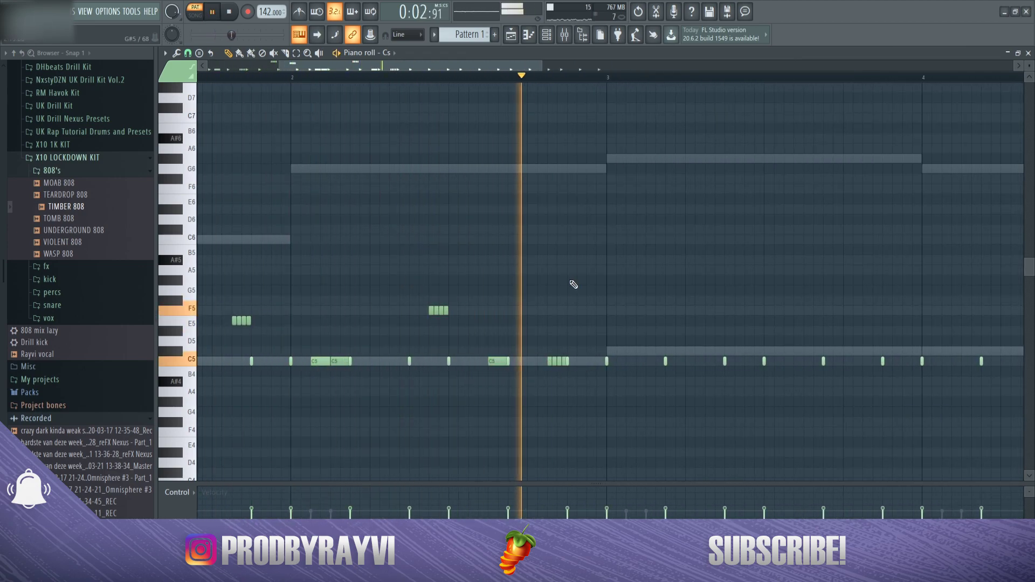
- Delete the Cs hits in bars 3 and 4 and duplicate the notes of bars 1 and 2 there
{"action": "key", "text": "space"}
{"action": "scroll", "coordinate": [593, 302], "scroll_direction": "down", "scroll_amount": 4}
{"action": "left_click_drag", "start_coordinate": [893, 385], "coordinate": [495, 309]}
{"action": "key", "text": "Delete"}
{"action": "left_click_drag", "start_coordinate": [495, 79], "coordinate": [200, 79]}
{"action": "key", "text": "ctrl+b"}
{"action": "scroll", "coordinate": [548, 79], "scroll_direction": "up", "scroll_amount": 5}
{"action": "scroll", "coordinate": [515, 96], "scroll_direction": "down", "scroll_amount": 4}
{"action": "scroll", "coordinate": [469, 79], "scroll_direction": "down", "scroll_amount": 4}
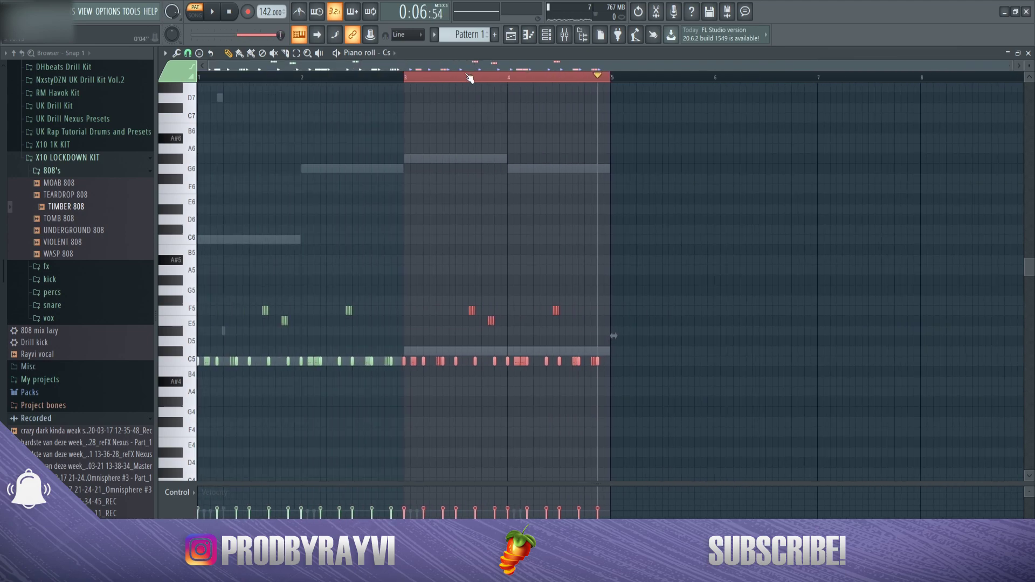
- Try a low C4 note near the start of bar 1, listening to the pattern
{"action": "left_click_drag", "start_coordinate": [262, 71], "coordinate": [231, 71]}
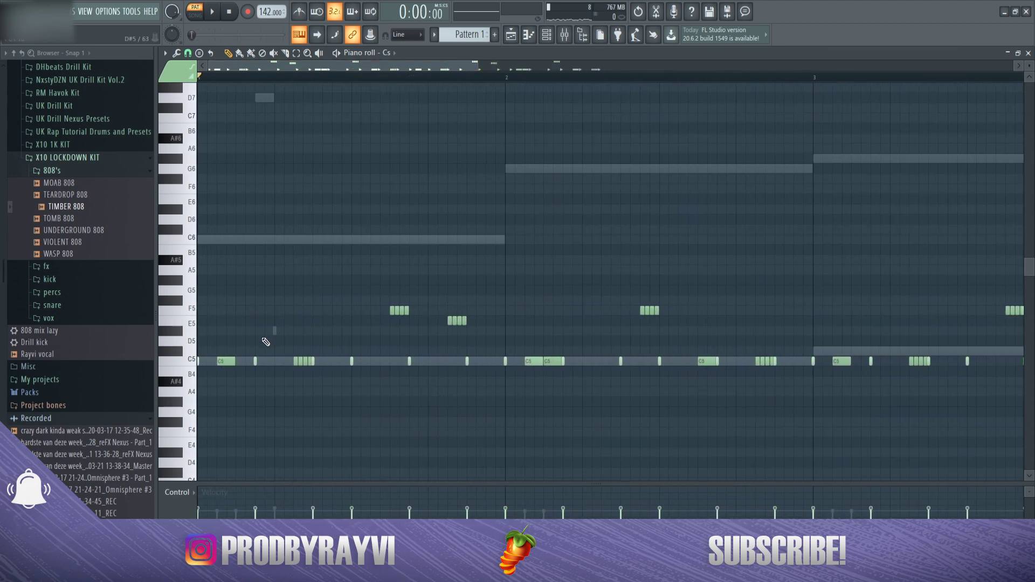
{"action": "scroll", "coordinate": [266, 340], "scroll_direction": "down", "scroll_amount": 3}
{"action": "left_click_drag", "start_coordinate": [209, 392], "coordinate": [178, 389]}
{"action": "key", "text": "space"}
{"action": "key", "text": "space"}
{"action": "key", "text": "space"}
{"action": "key", "text": "space"}
{"action": "right_click", "coordinate": [210, 393]}
{"action": "key", "text": "space"}
{"action": "key", "text": "space"}
{"action": "key", "text": "space"}
- Place two C4 notes in bar 1, aligned with the second and third C5 hits, while playing the pattern
{"action": "left_click_drag", "start_coordinate": [261, 395], "coordinate": [272, 396]}
{"action": "key", "text": "space"}
{"action": "key", "text": "space"}
{"action": "key", "text": "space"}
{"action": "key", "text": "space"}
{"action": "key", "text": "space"}
{"action": "key", "text": "space"}
{"action": "left_click", "coordinate": [322, 392]}
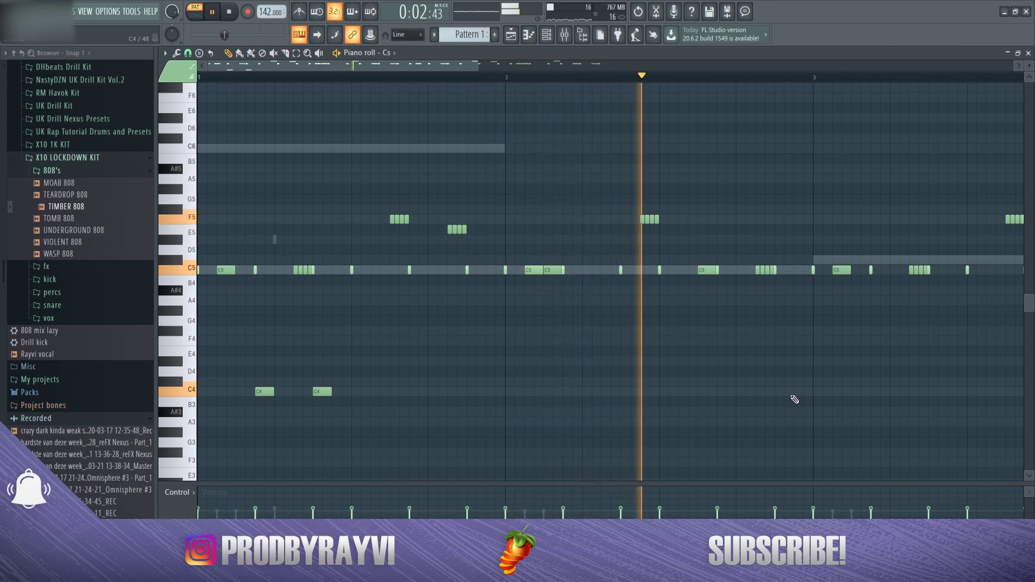
- Copy the two C4 notes from bar 1 to the same positions in bar 3 and listen to the pattern
{"action": "key", "text": "space"}
{"action": "scroll", "coordinate": [615, 397], "scroll_direction": "down", "scroll_amount": 4}
{"action": "left_click_drag", "start_coordinate": [302, 392], "coordinate": [490, 393], "text": "ctrl"}
{"action": "key", "text": "space"}
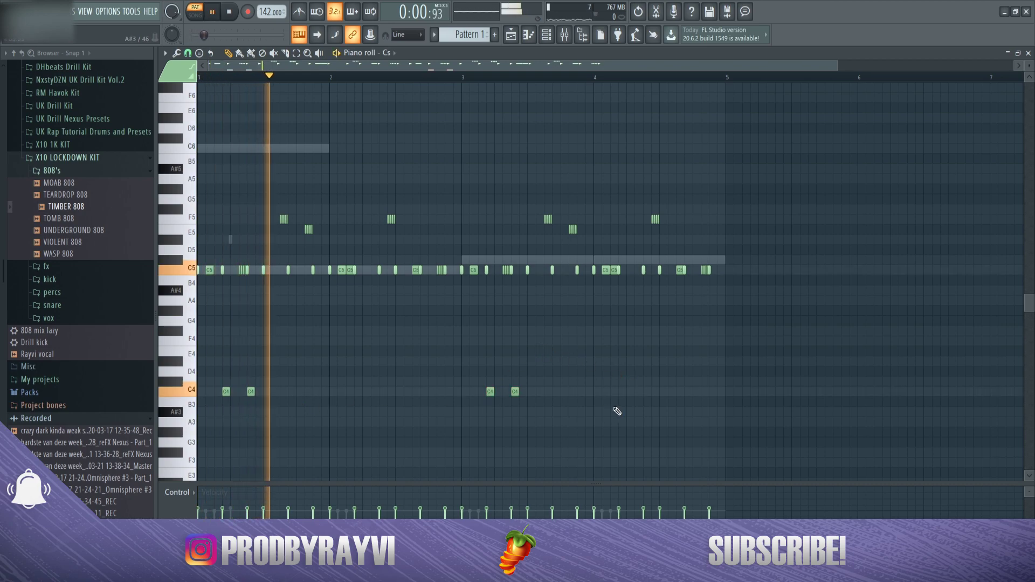
{"action": "left_click_drag", "start_coordinate": [617, 411], "coordinate": [207, 358], "text": "ctrl"}
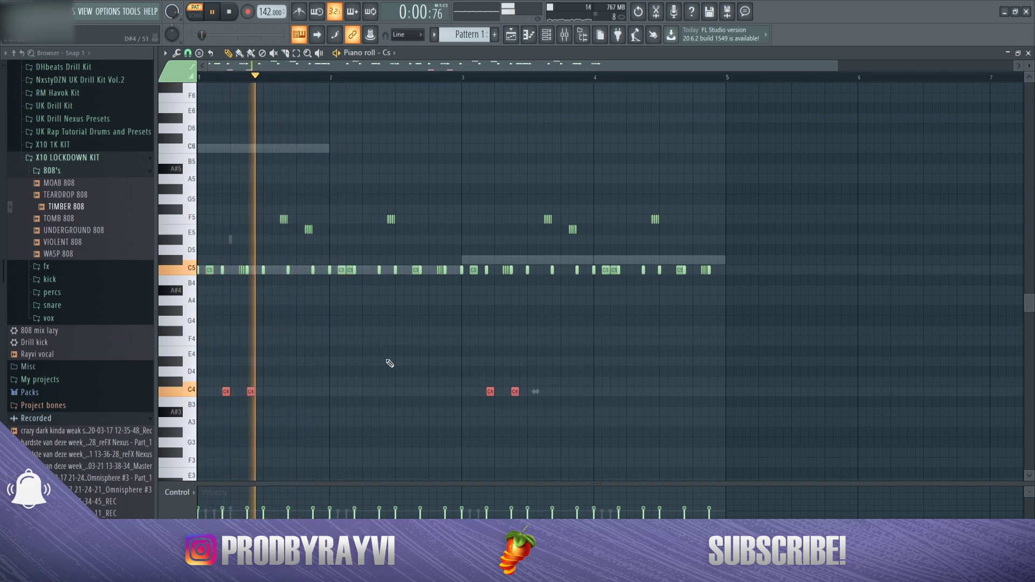
{"action": "key", "text": "F6"}
{"action": "key", "text": "F6"}
{"action": "key", "text": "space"}
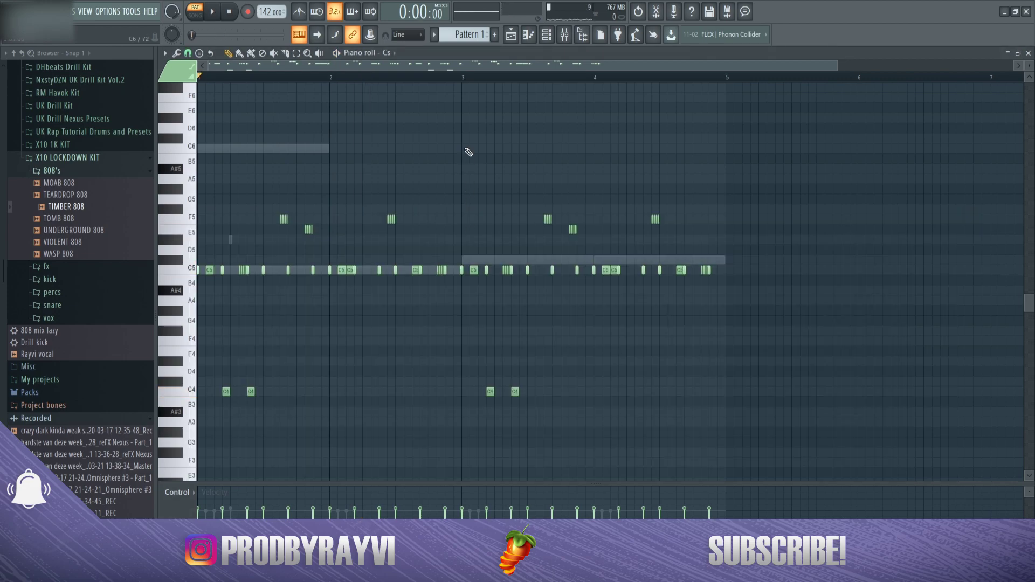
- Randomize the panning levels of all Cs notes with Bipolar enabled and play the pattern
{"action": "key", "text": "ctrl+a"}
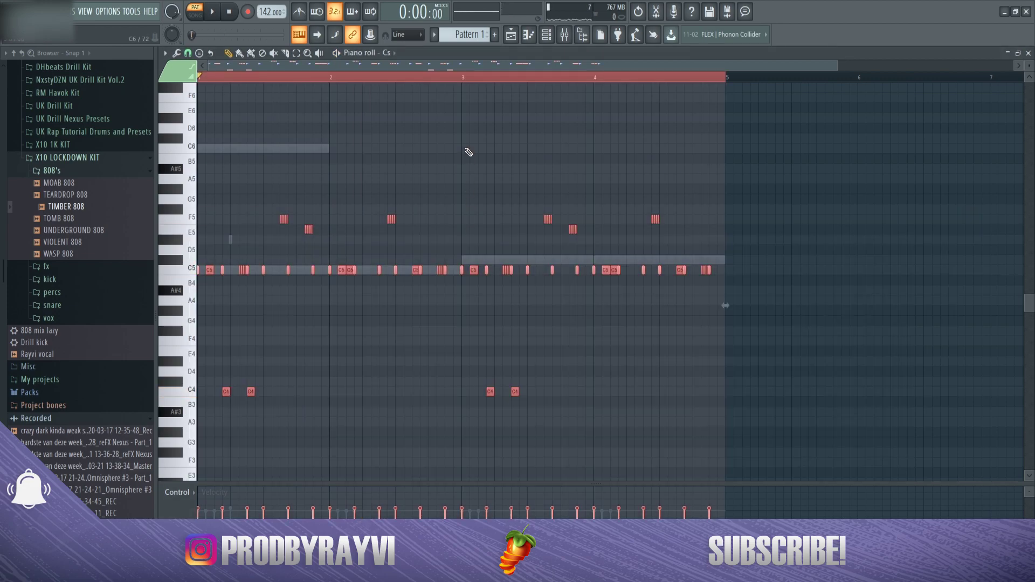
{"action": "key", "text": "alt+r"}
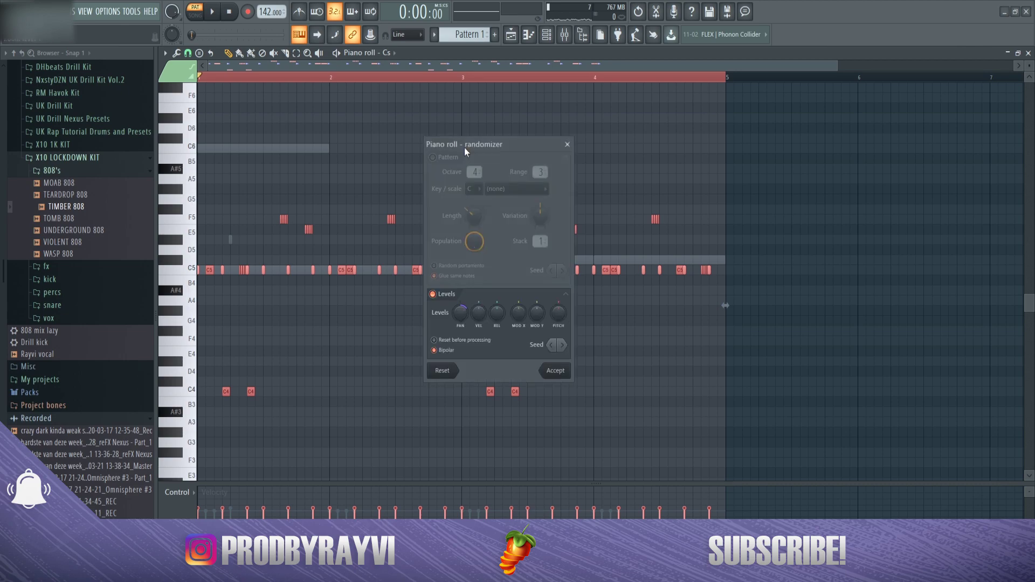
{"action": "left_click_drag", "start_coordinate": [478, 144], "coordinate": [495, 94]}
{"action": "left_click", "coordinate": [478, 262]}
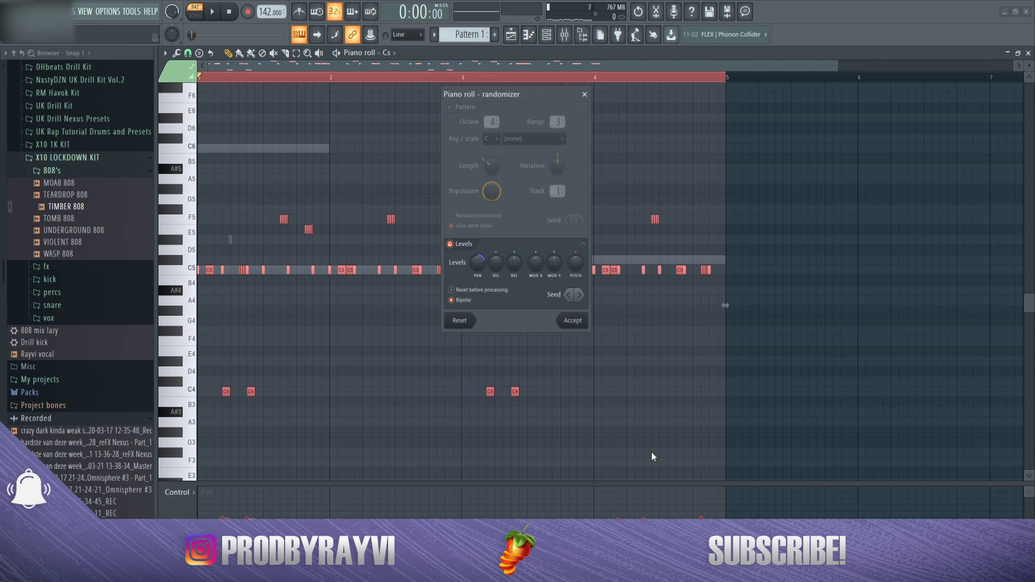
{"action": "left_click", "coordinate": [464, 302]}
{"action": "left_click", "coordinate": [464, 300]}
{"action": "left_click", "coordinate": [582, 327]}
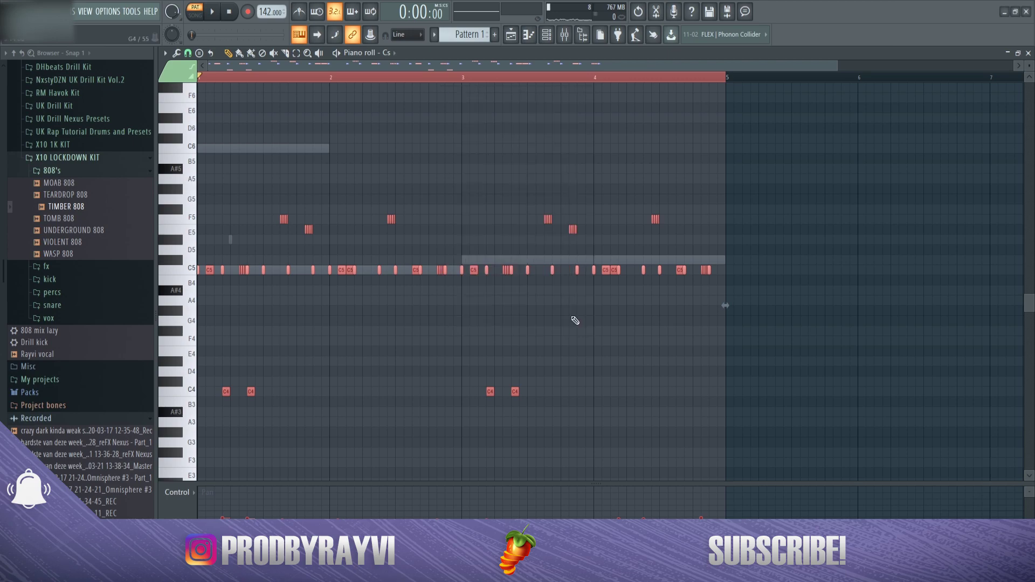
{"action": "left_click", "coordinate": [614, 362]}
{"action": "key", "text": "space"}
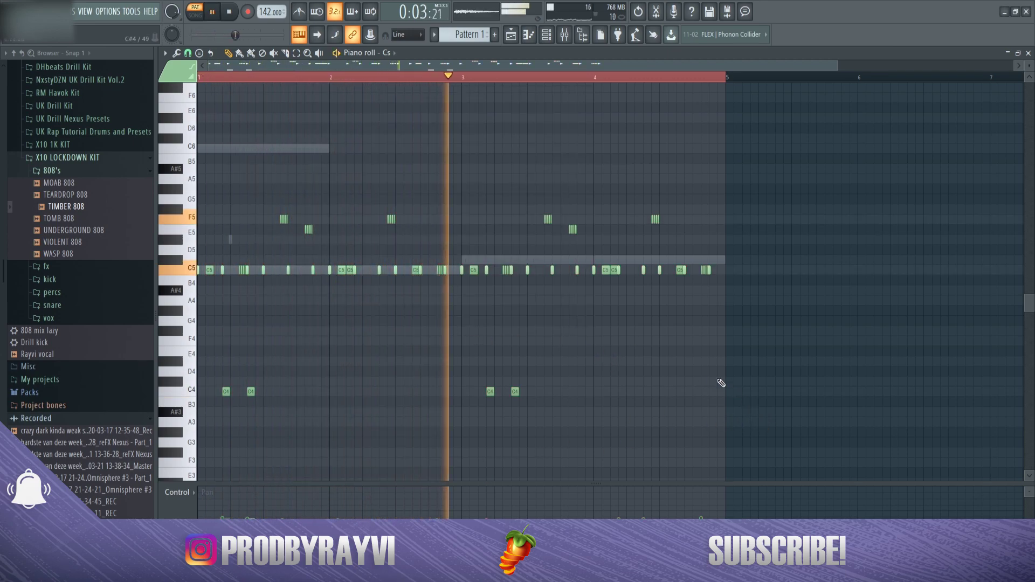
{"action": "key", "text": "space"}
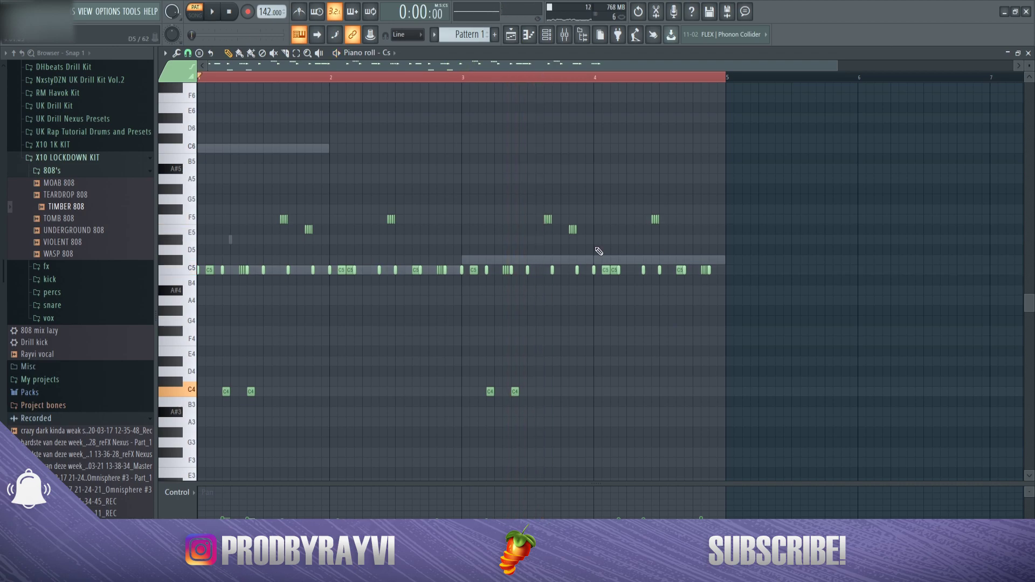
- Undo the panning randomization, run the randomizer again on all the Cs notes, and play the pattern
{"action": "key", "text": "ctrl+z"}
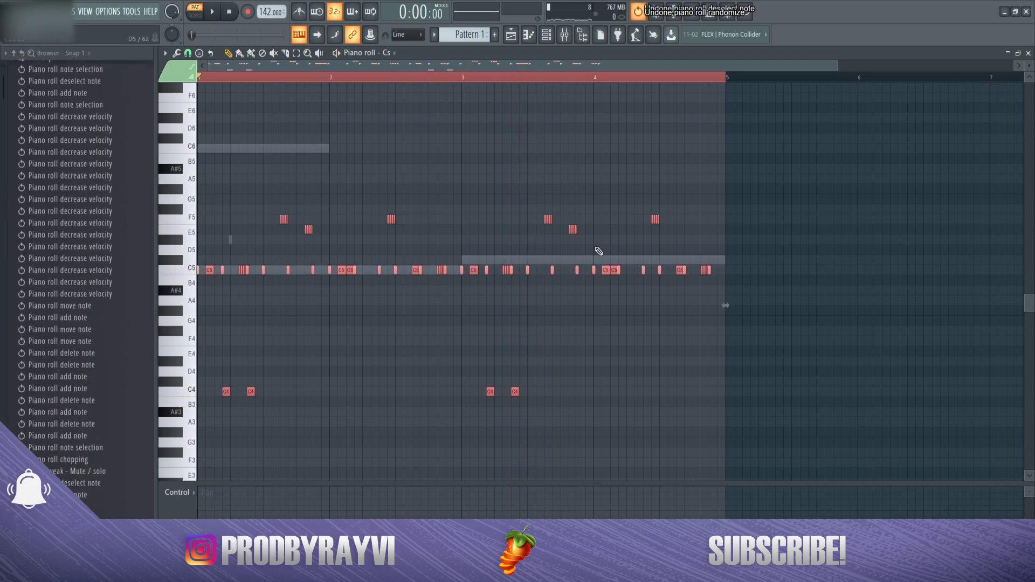
{"action": "key", "text": "alt+r"}
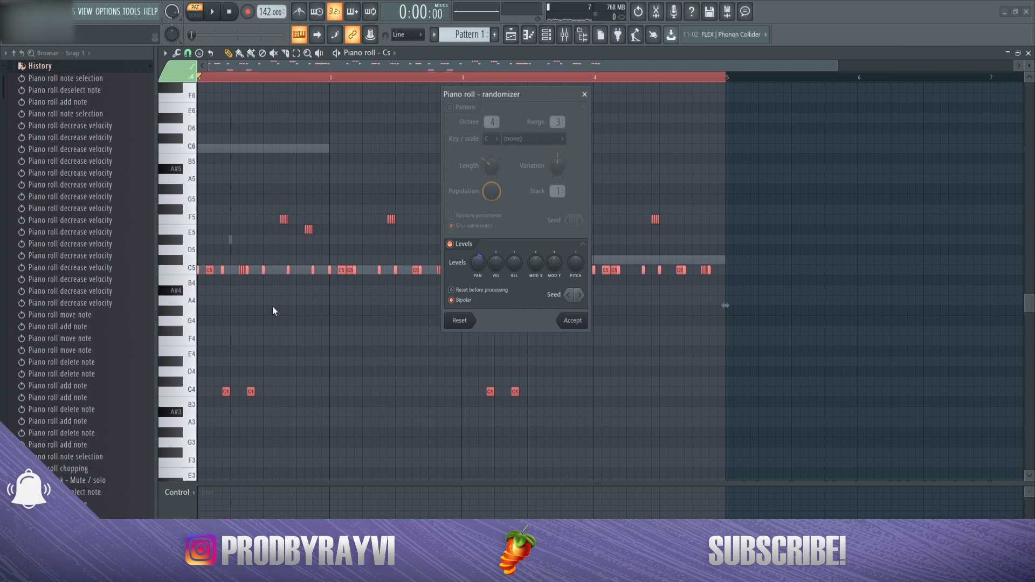
{"action": "left_click", "coordinate": [577, 324]}
{"action": "key", "text": "space"}
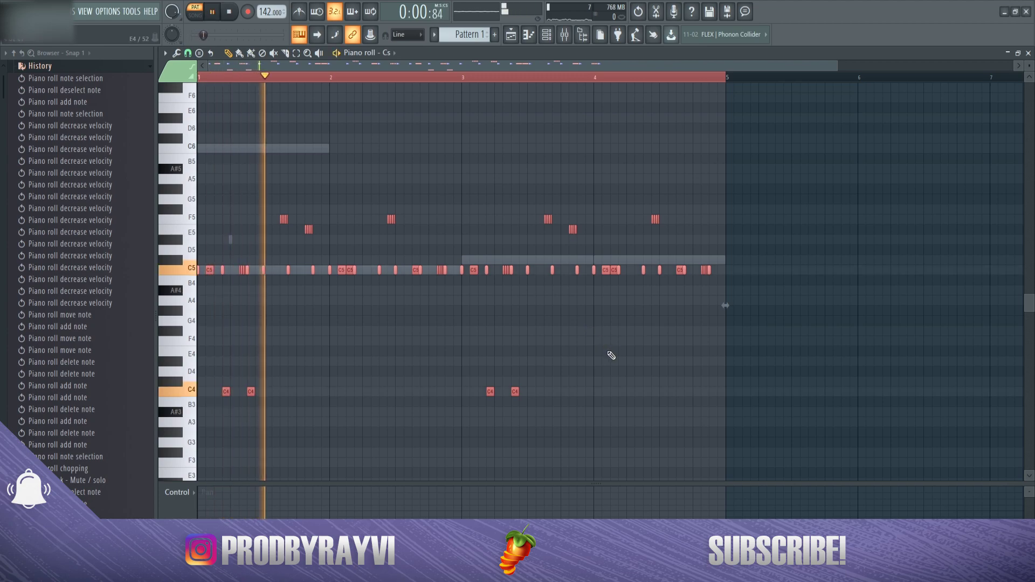
- View the Cs channel's sampler settings and browse the effects available for slot 1 of mixer track Insert 10
{"action": "key", "text": "F6"}
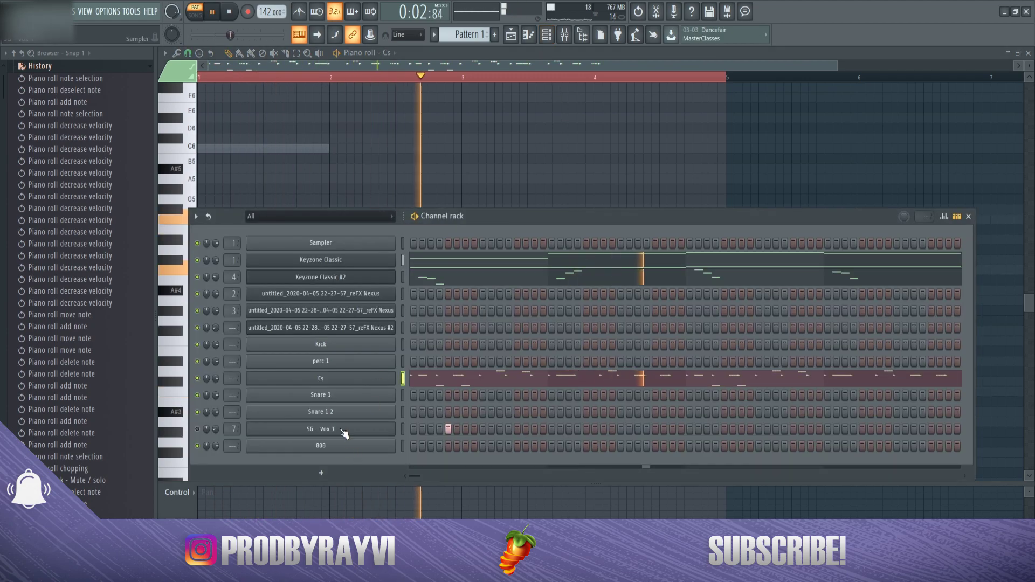
{"action": "left_click", "coordinate": [356, 380]}
{"action": "key", "text": "space"}
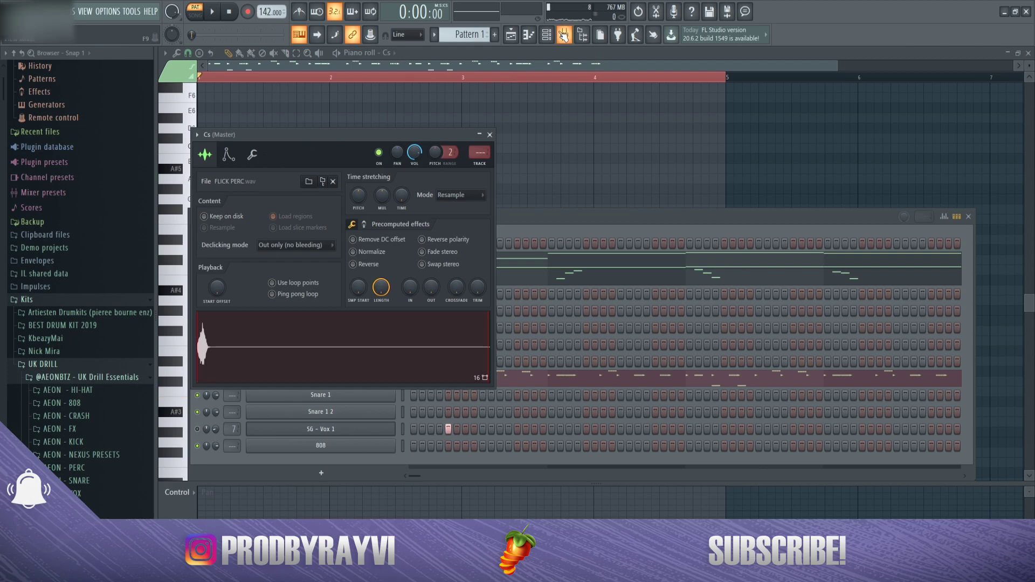
{"action": "left_click", "coordinate": [563, 35]}
{"action": "left_click", "coordinate": [455, 259]}
{"action": "left_click", "coordinate": [924, 223]}
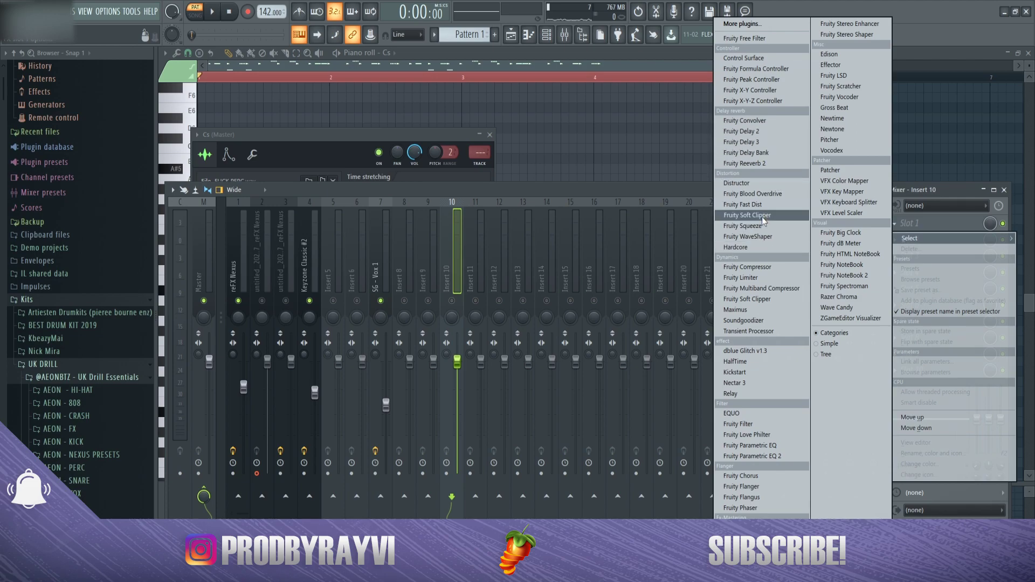
{"action": "left_click", "coordinate": [552, 33]}
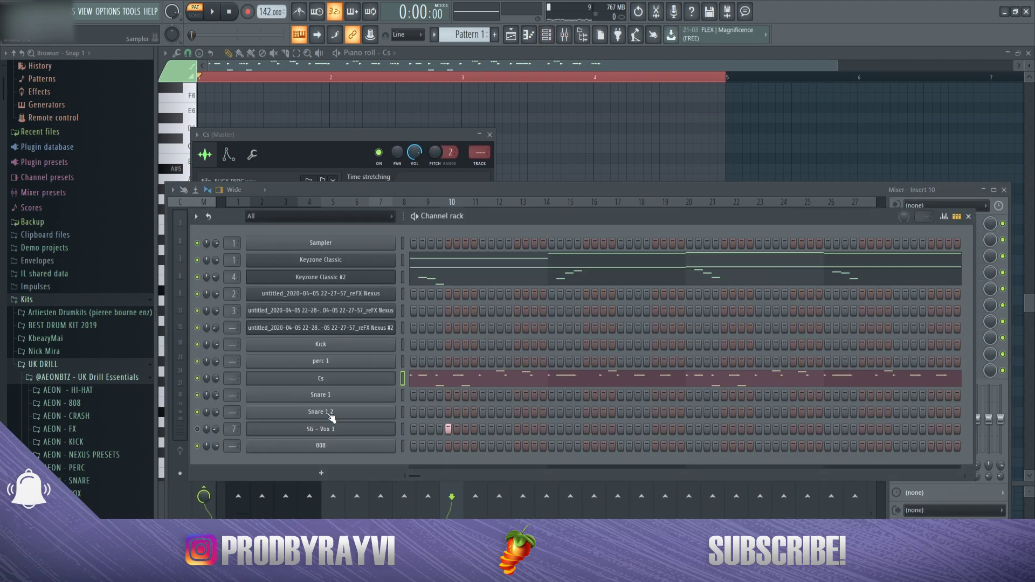
- Open the Cs channel's miscellaneous settings and enable Ping pong in its echo delay section
{"action": "left_click", "coordinate": [338, 377]}
{"action": "left_click", "coordinate": [251, 155]}
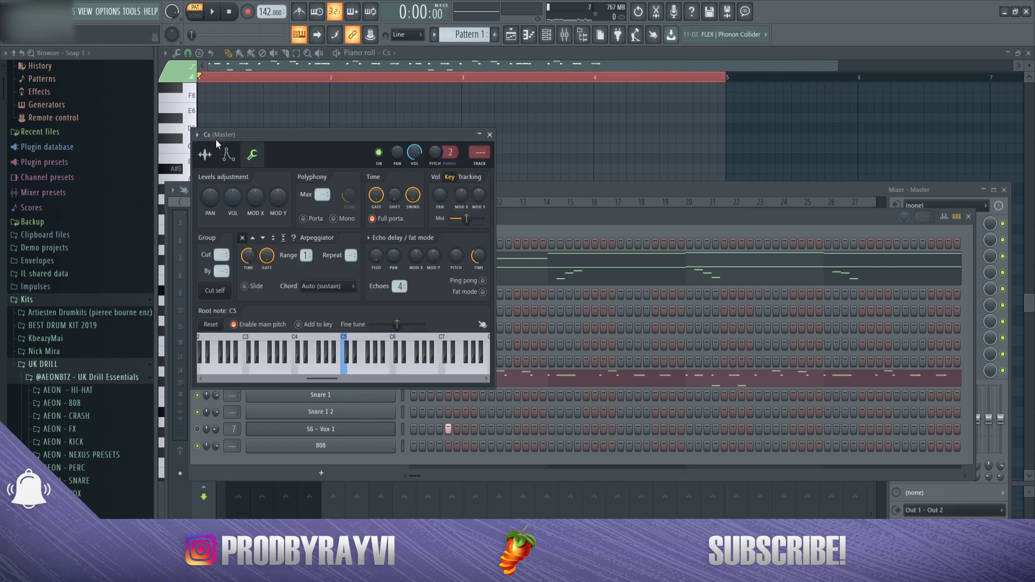
{"action": "left_click", "coordinate": [204, 155]}
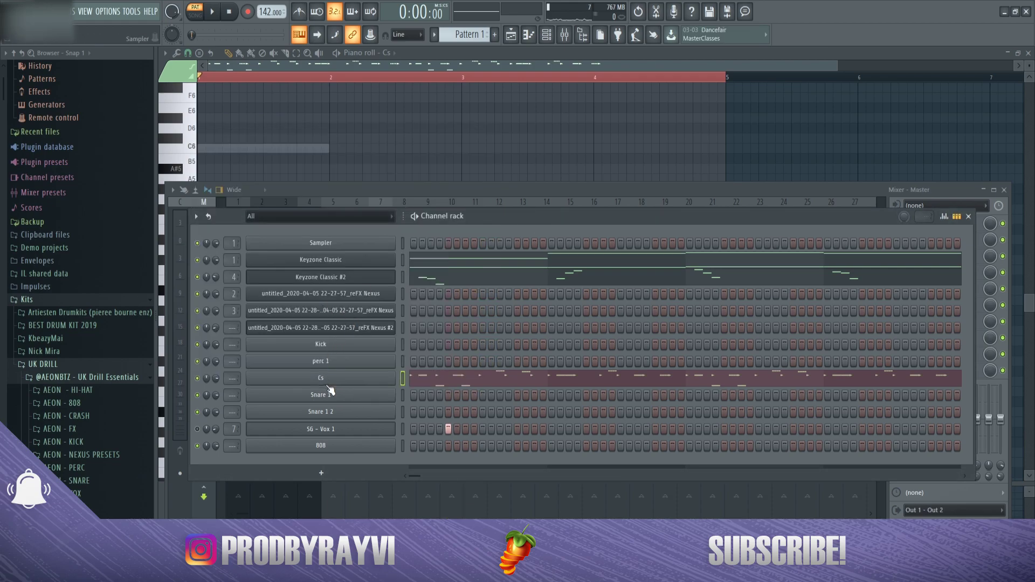
{"action": "left_click", "coordinate": [252, 155]}
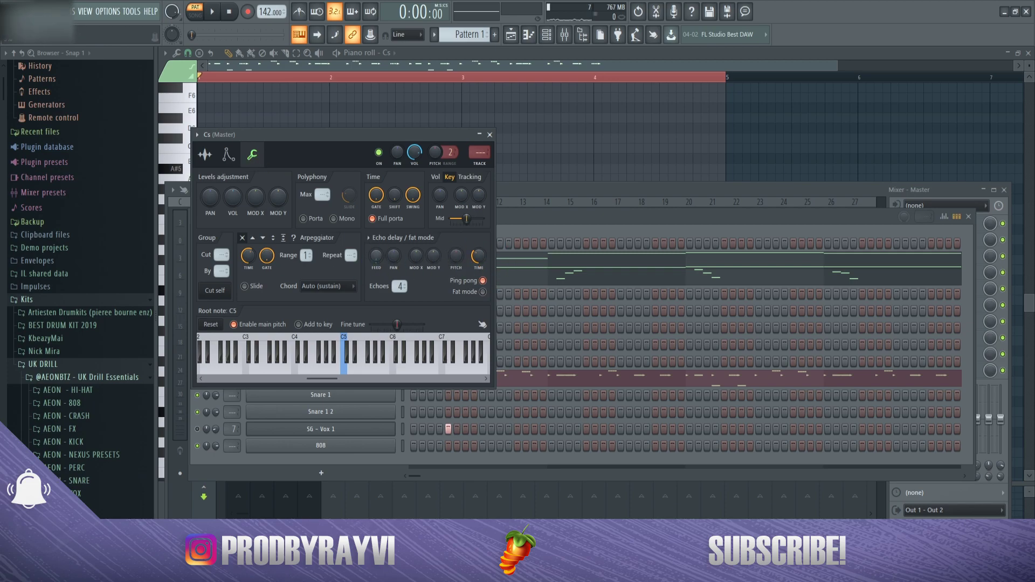
{"action": "left_click", "coordinate": [521, 231]}
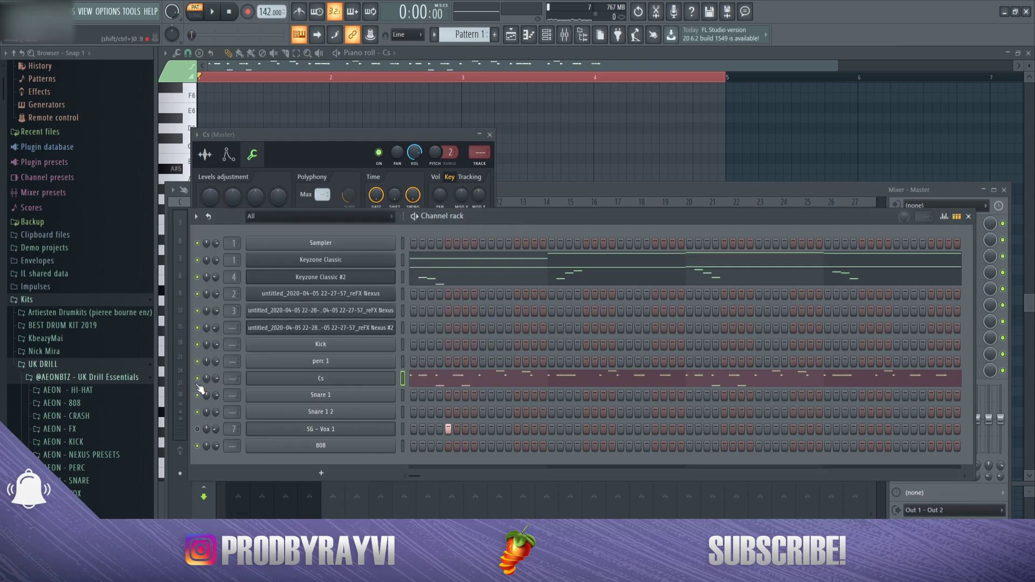
- Adjust the feed of the Cs channel's echo delay while auditioning the pattern
{"action": "key", "text": "space"}
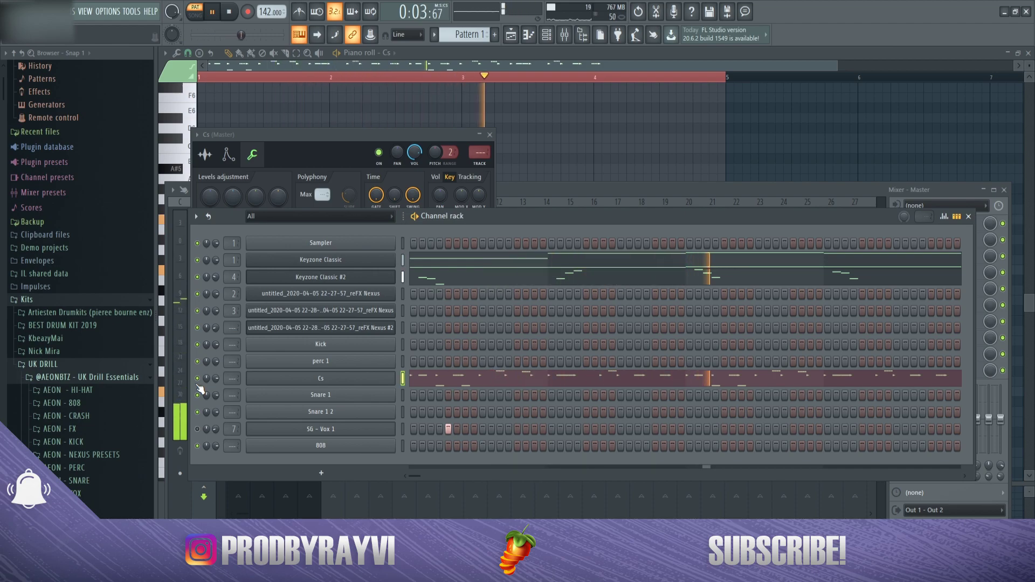
{"action": "left_click", "coordinate": [363, 147]}
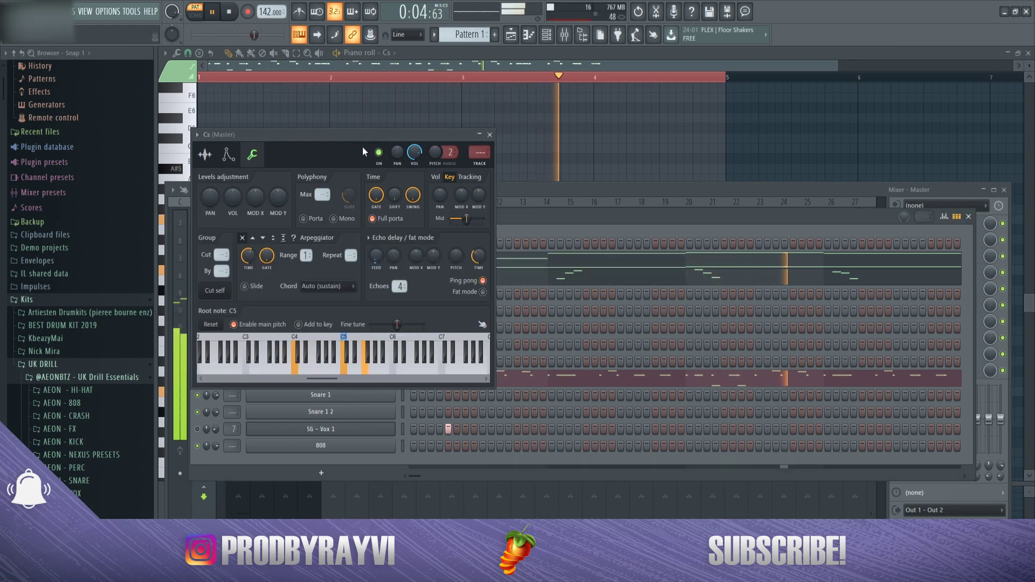
{"action": "right_click", "coordinate": [378, 257]}
{"action": "left_click", "coordinate": [413, 380]}
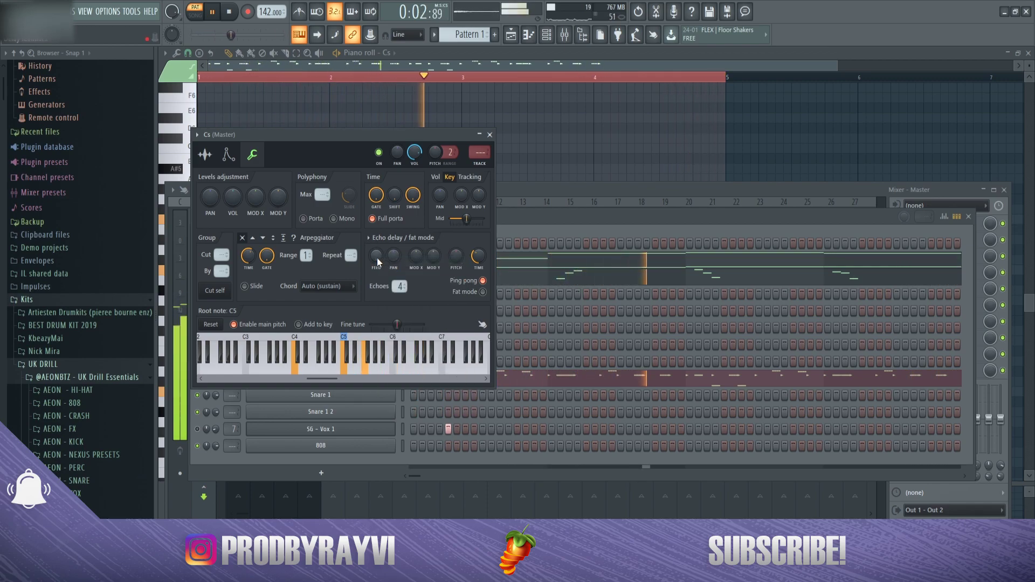
{"action": "right_click", "coordinate": [377, 258]}
{"action": "left_click", "coordinate": [416, 391]}
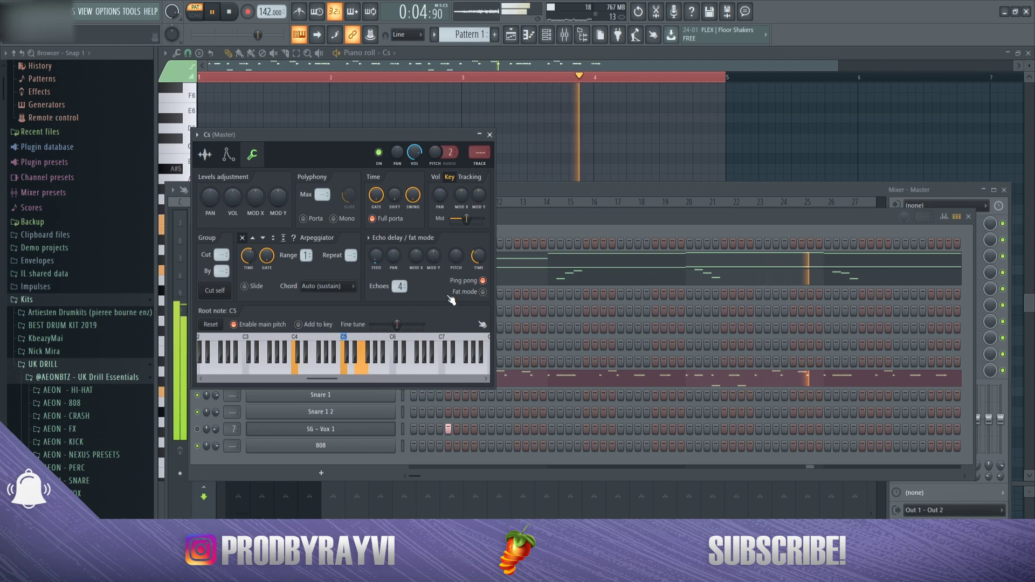
{"action": "left_click", "coordinate": [527, 215]}
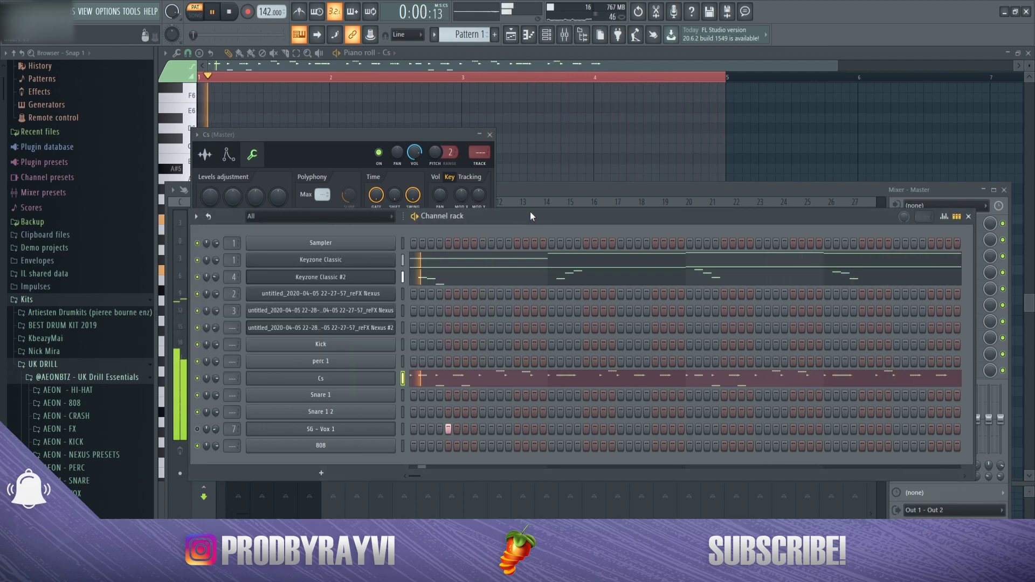
{"action": "key", "text": "space"}
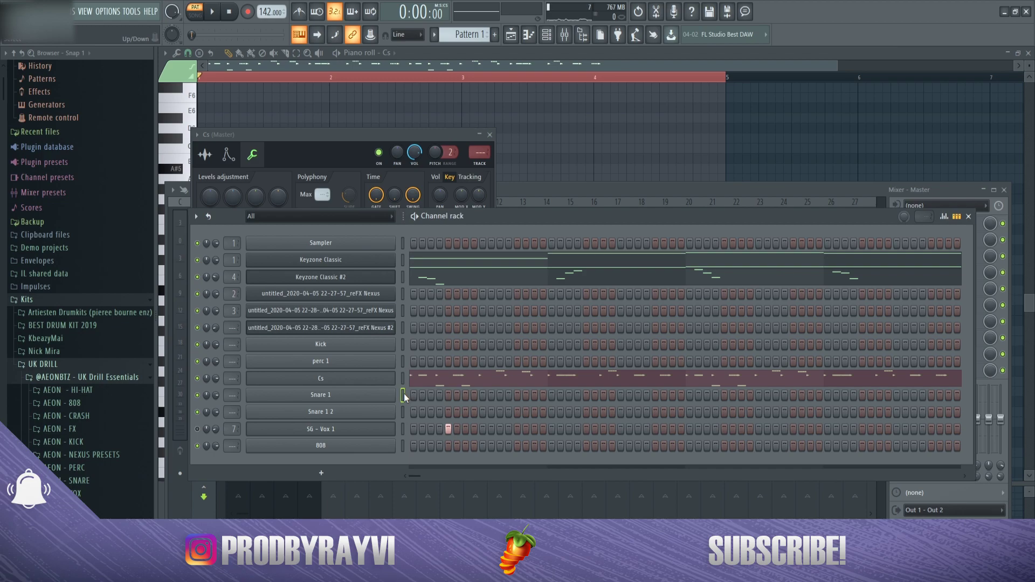
- Try Snare 1 hits on steps 9 and 27 during playback, and remove them
{"action": "left_click", "coordinate": [483, 399]}
{"action": "key", "text": "space"}
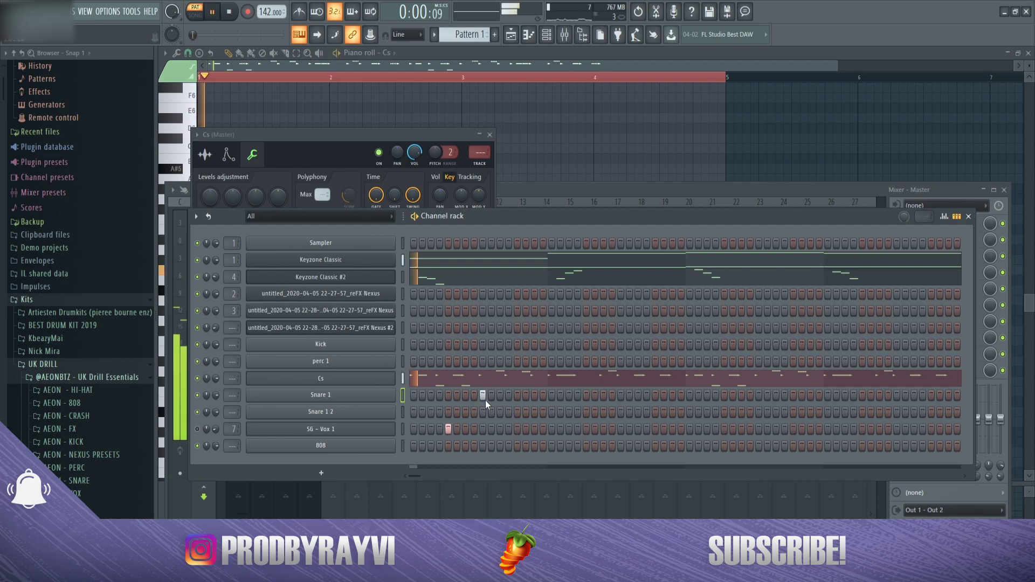
{"action": "left_click", "coordinate": [637, 397]}
{"action": "left_click", "coordinate": [690, 395]}
{"action": "left_click", "coordinate": [689, 396]}
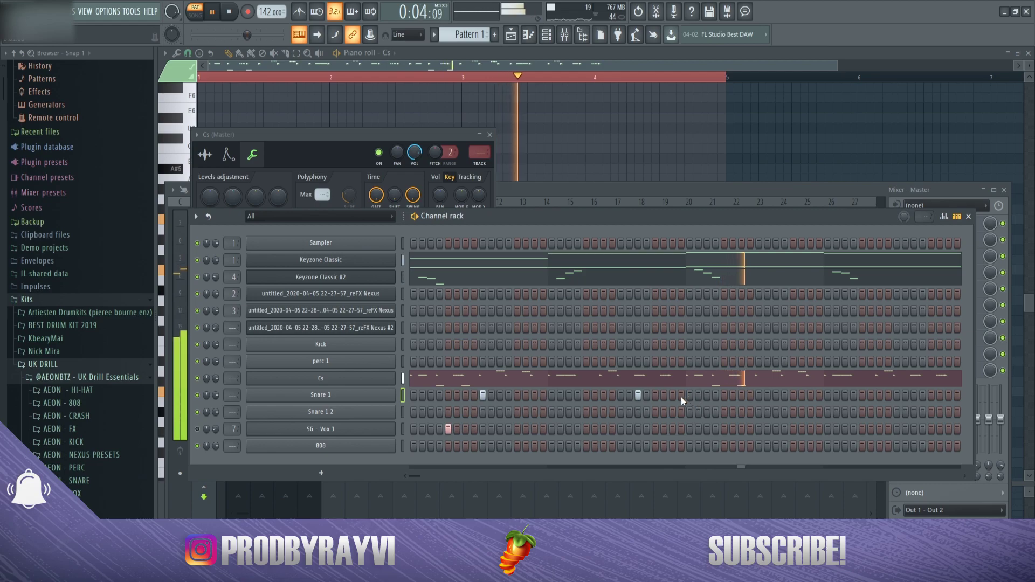
{"action": "key", "text": "space"}
{"action": "left_click", "coordinate": [483, 395]}
{"action": "left_click", "coordinate": [638, 395]}
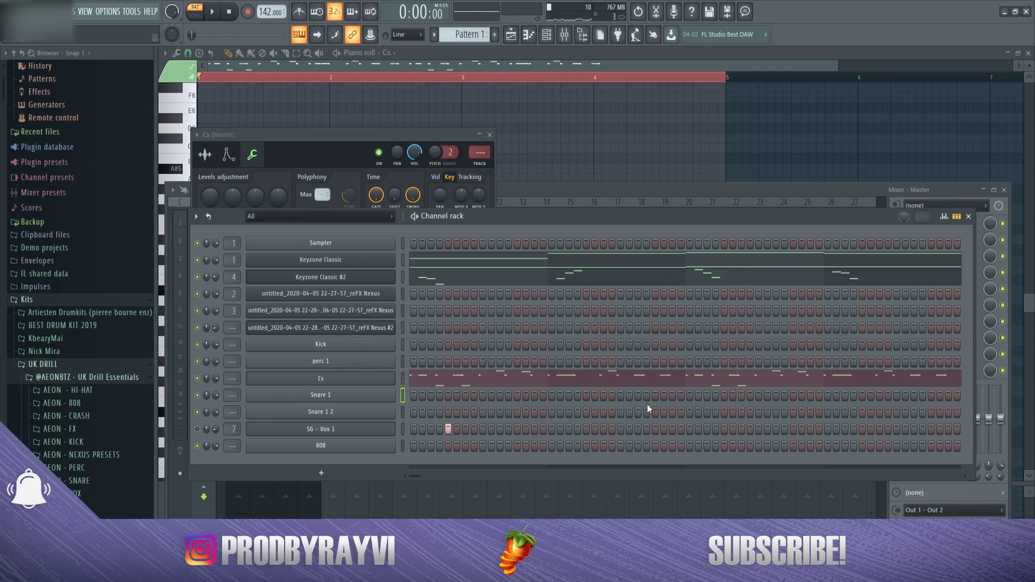
- Try Snare 1 2 hits on steps 9, 23 and 29 during playback, and clear them
{"action": "key", "text": "space"}
{"action": "left_click", "coordinate": [483, 412]}
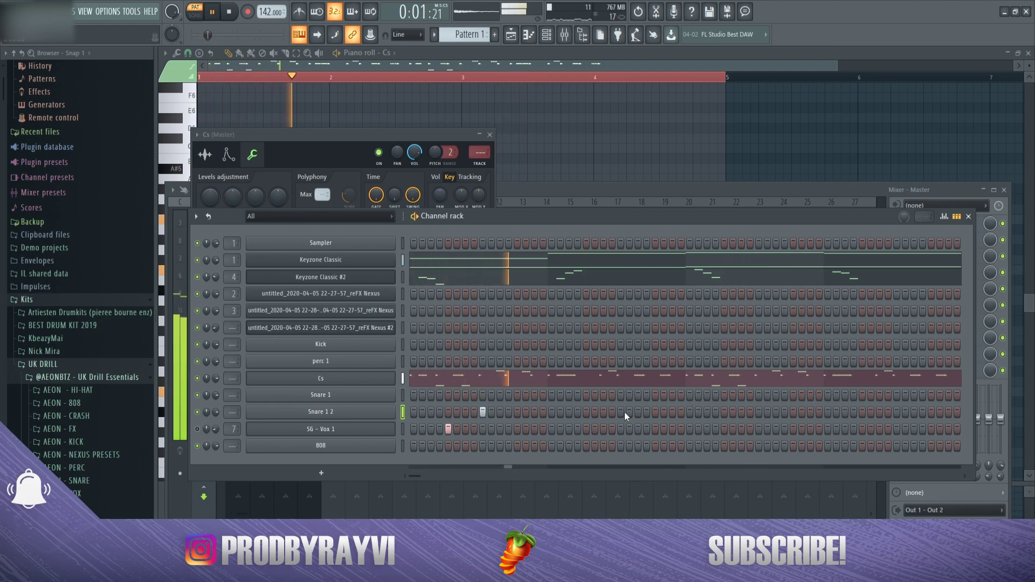
{"action": "left_click", "coordinate": [603, 413]}
{"action": "left_click", "coordinate": [656, 412]}
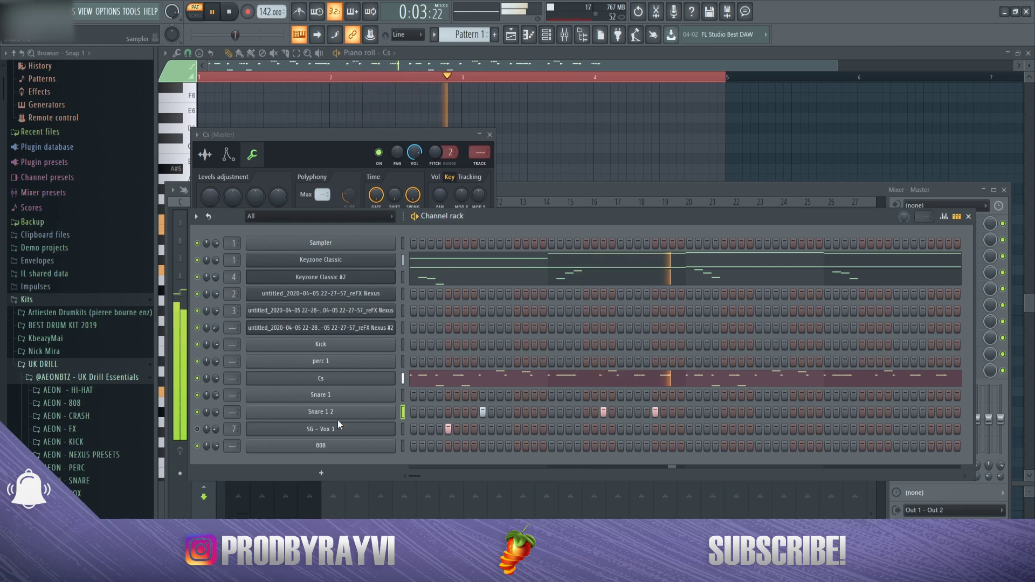
{"action": "key", "text": "space"}
{"action": "key", "text": "space"}
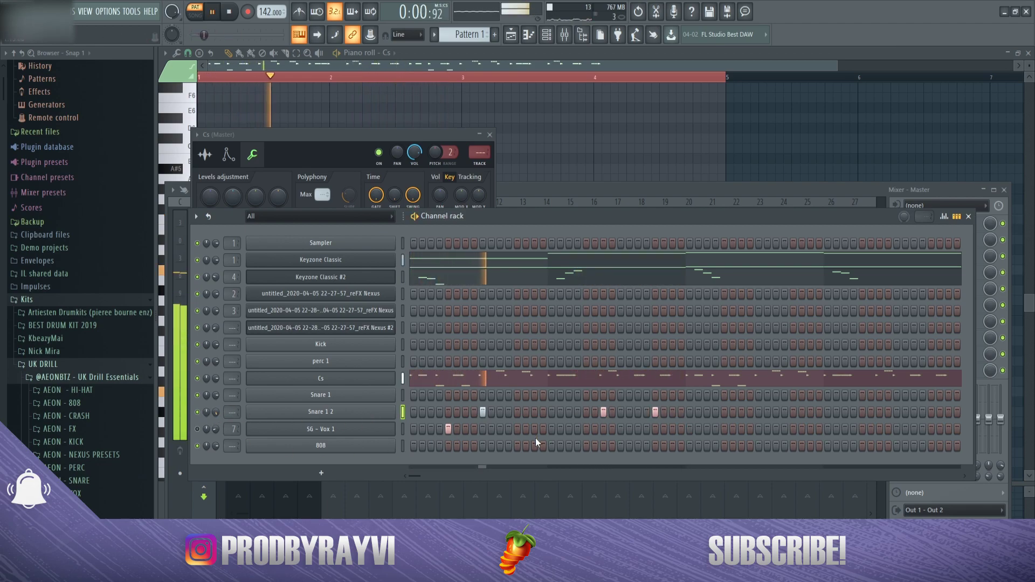
{"action": "key", "text": "space"}
{"action": "left_click", "coordinate": [483, 412]}
{"action": "left_click", "coordinate": [604, 413]}
{"action": "left_click", "coordinate": [656, 413]}
- Place Snare 1 hits on steps 9, 31 and 41 while playing the pattern
{"action": "left_click", "coordinate": [483, 395]}
{"action": "key", "text": "space"}
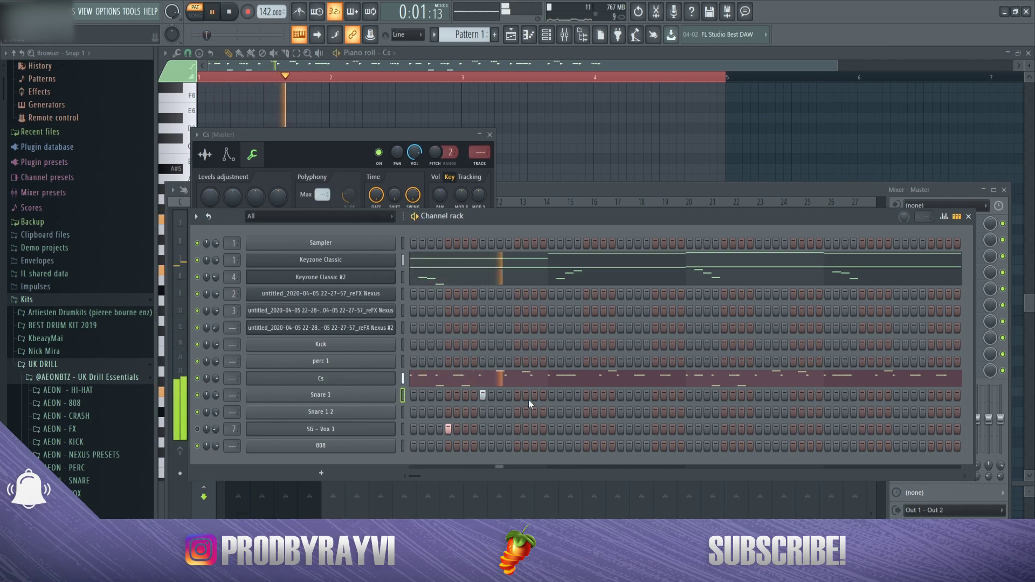
{"action": "key", "text": "space"}
{"action": "key", "text": "space"}
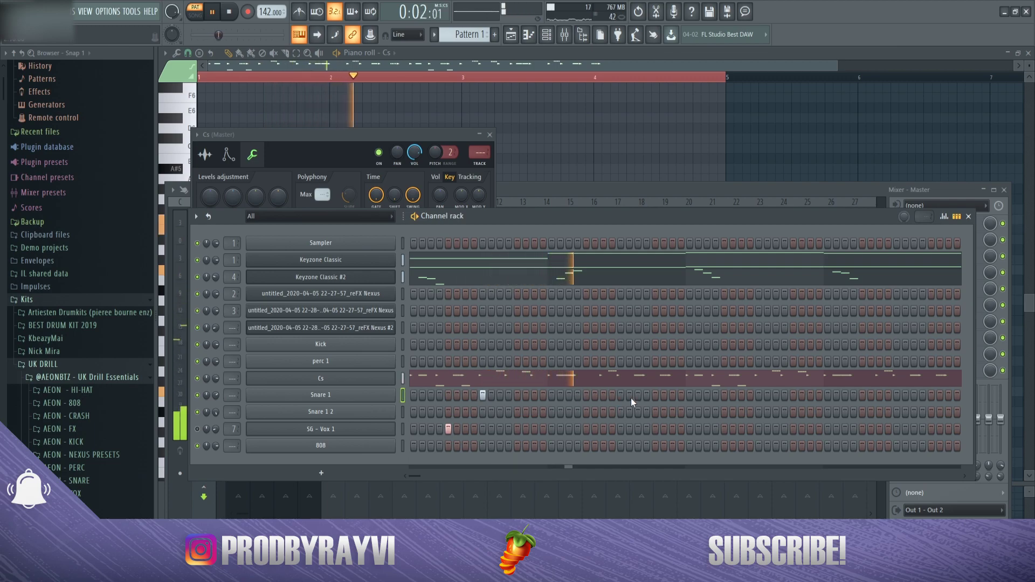
{"action": "left_click", "coordinate": [673, 395]}
{"action": "left_click", "coordinate": [758, 396]}
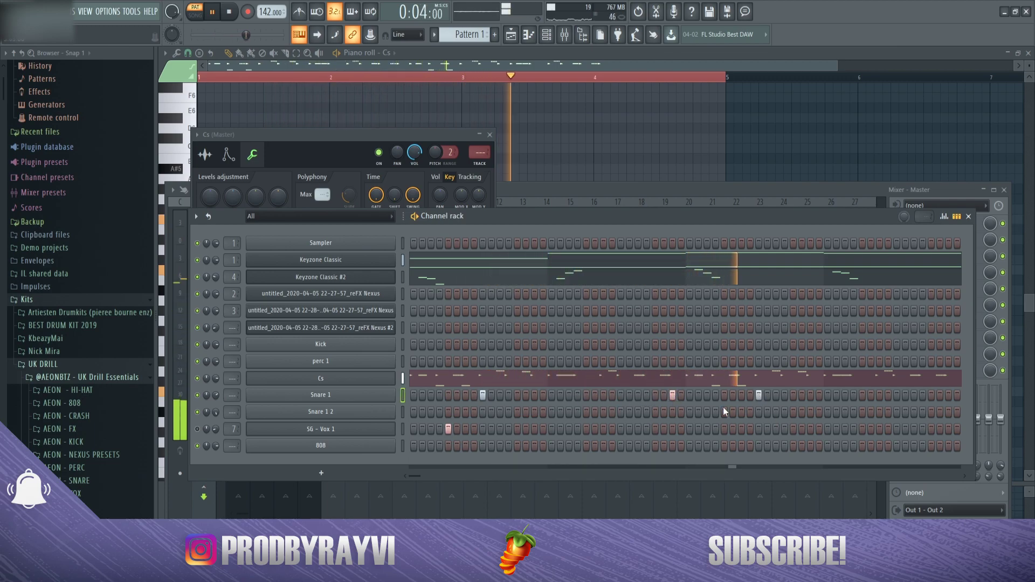
- Add Snare 1 hits on steps 22, 55 and 63, keeping the one on step 31, and listen to the pattern
{"action": "left_click", "coordinate": [671, 395]}
{"action": "left_click", "coordinate": [595, 396]}
{"action": "left_click", "coordinate": [671, 395]}
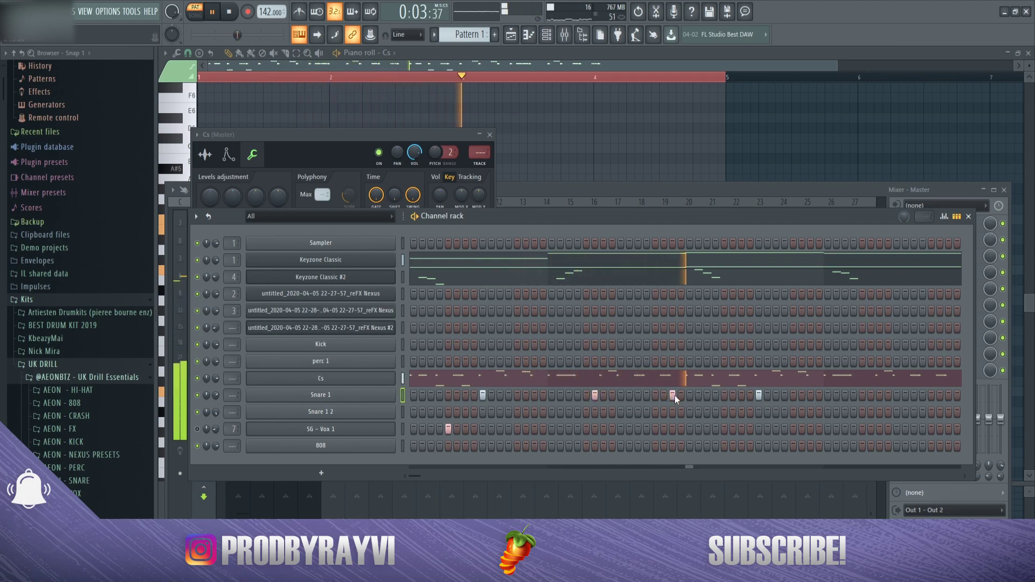
{"action": "left_click", "coordinate": [879, 395]}
{"action": "left_click", "coordinate": [948, 395]}
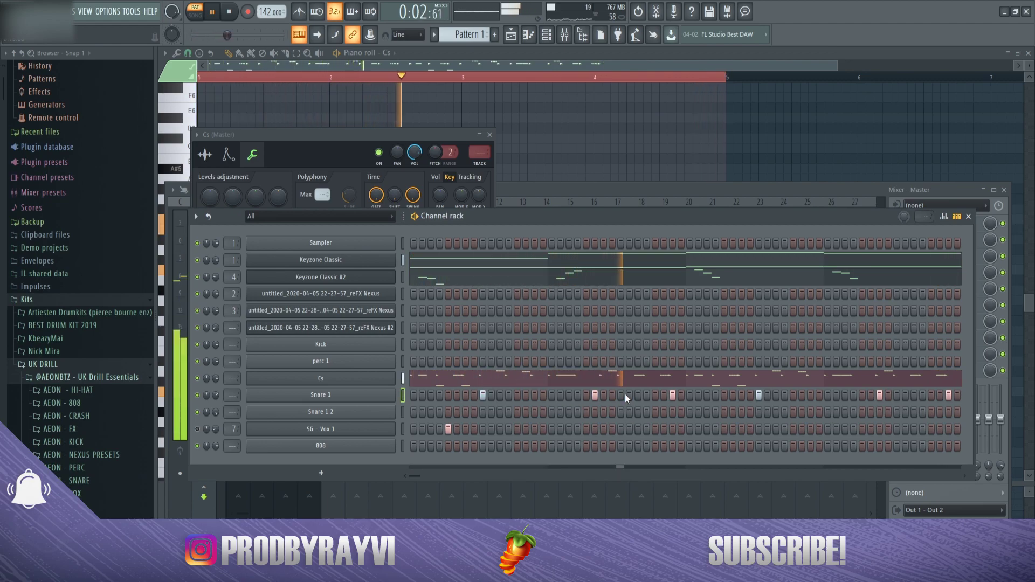
{"action": "key", "text": "space"}
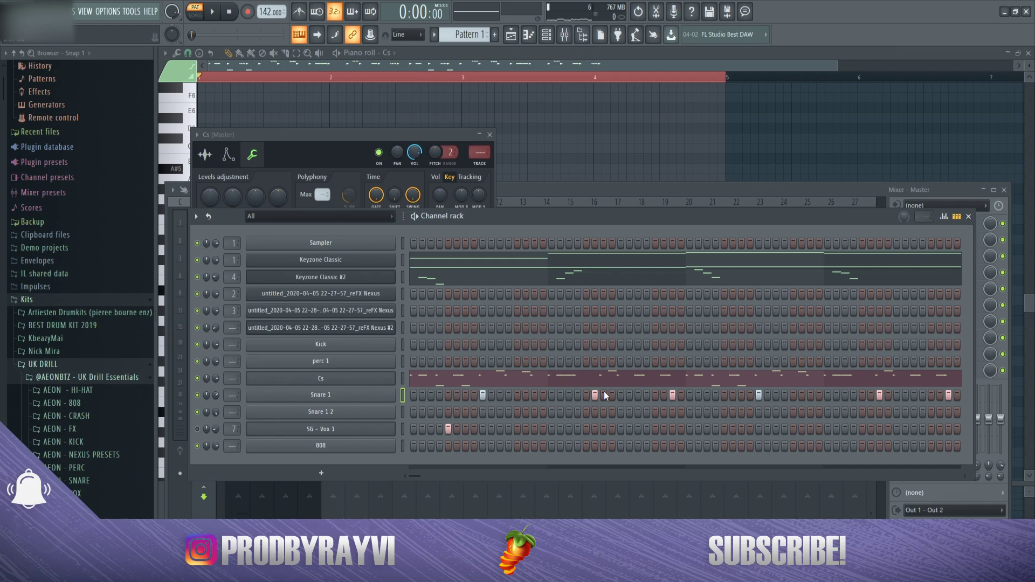
- Try the Snare 1 hit of step 22 on step 23, listen, and return it to step 22
{"action": "left_click", "coordinate": [600, 396]}
{"action": "key", "text": "space"}
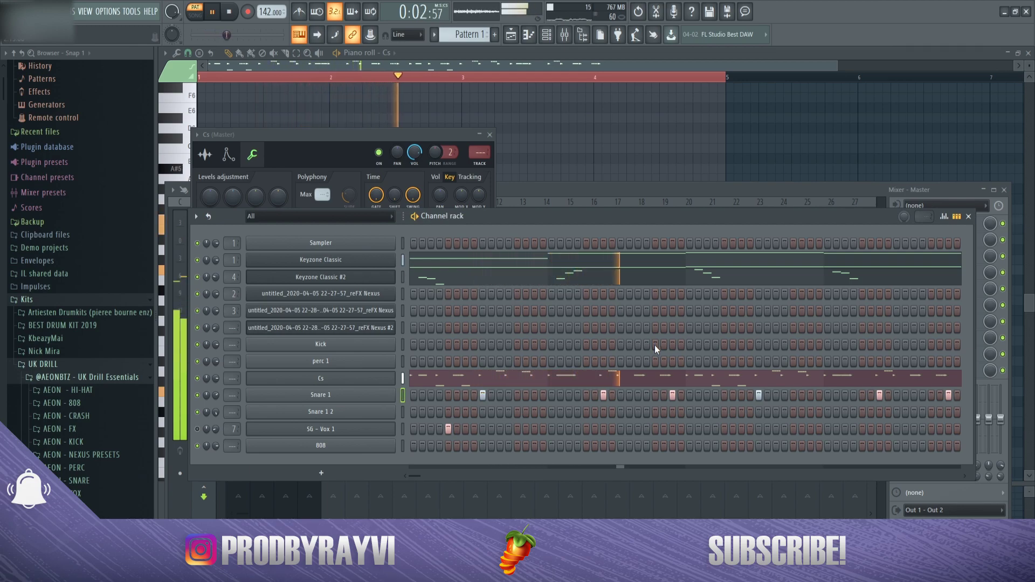
{"action": "key", "text": "space"}
{"action": "left_click", "coordinate": [604, 396]}
{"action": "key", "text": "space"}
{"action": "left_click", "coordinate": [595, 396]}
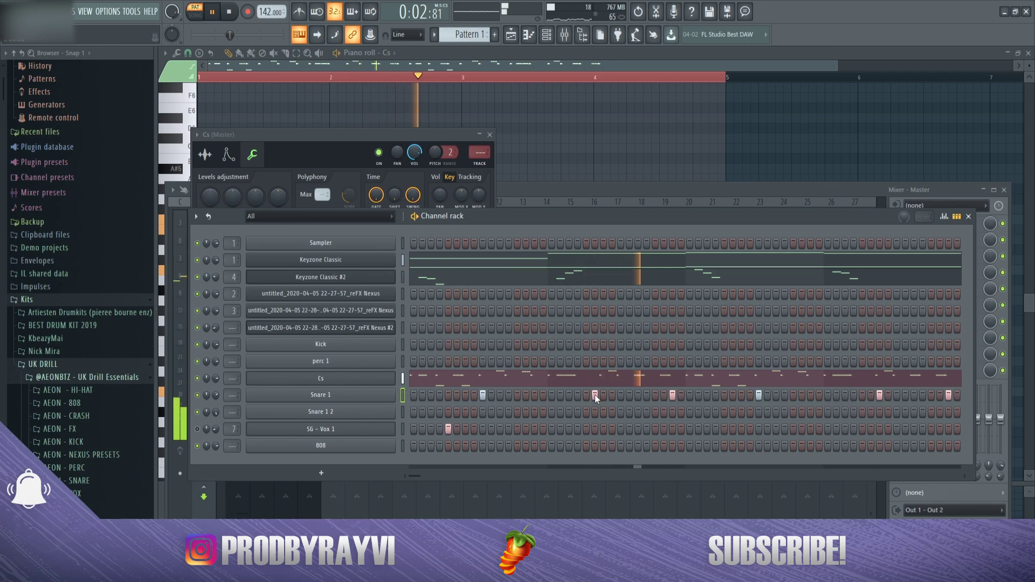
{"action": "key", "text": "space"}
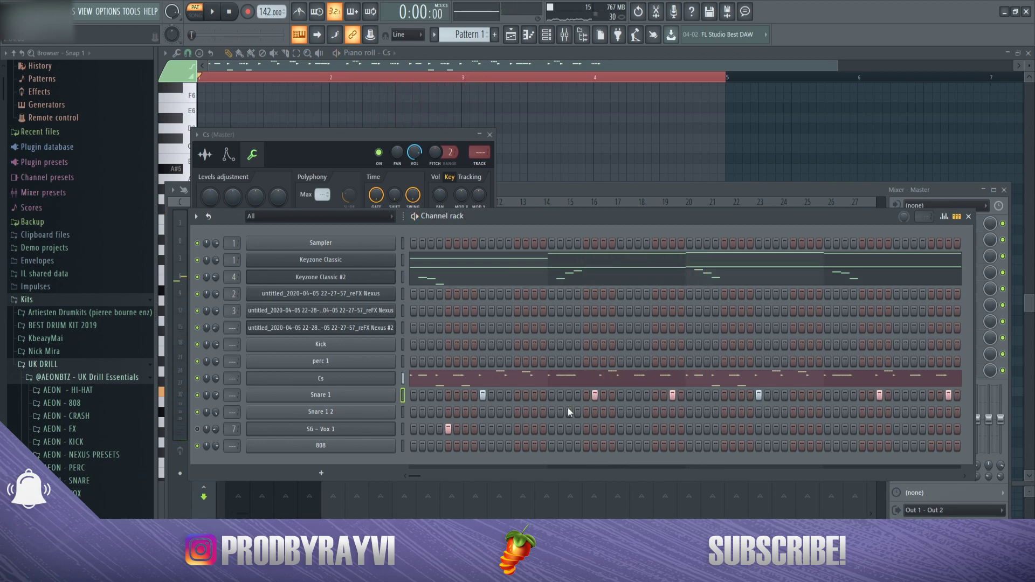
- Examine the Cs notes in the piano roll and return to the channel rack
{"action": "right_click", "coordinate": [403, 377]}
{"action": "left_click", "coordinate": [403, 377]}
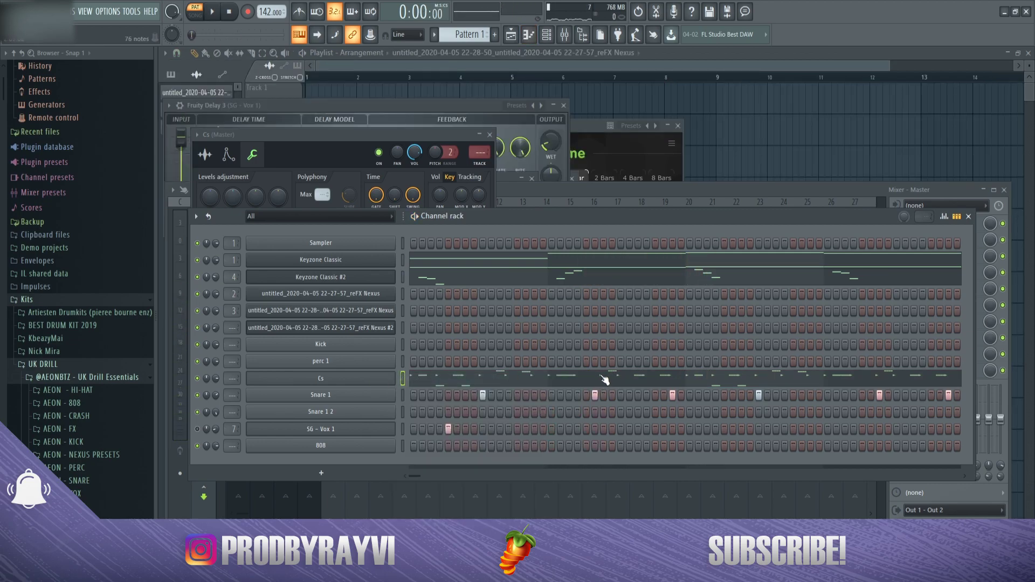
{"action": "right_click", "coordinate": [405, 379]}
{"action": "left_click", "coordinate": [410, 376]}
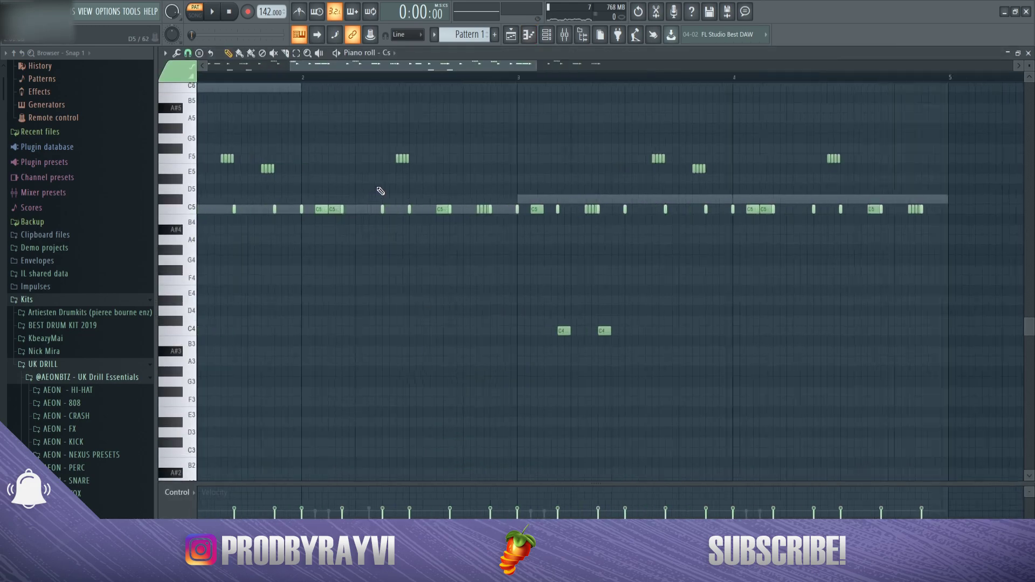
{"action": "left_click", "coordinate": [548, 35]}
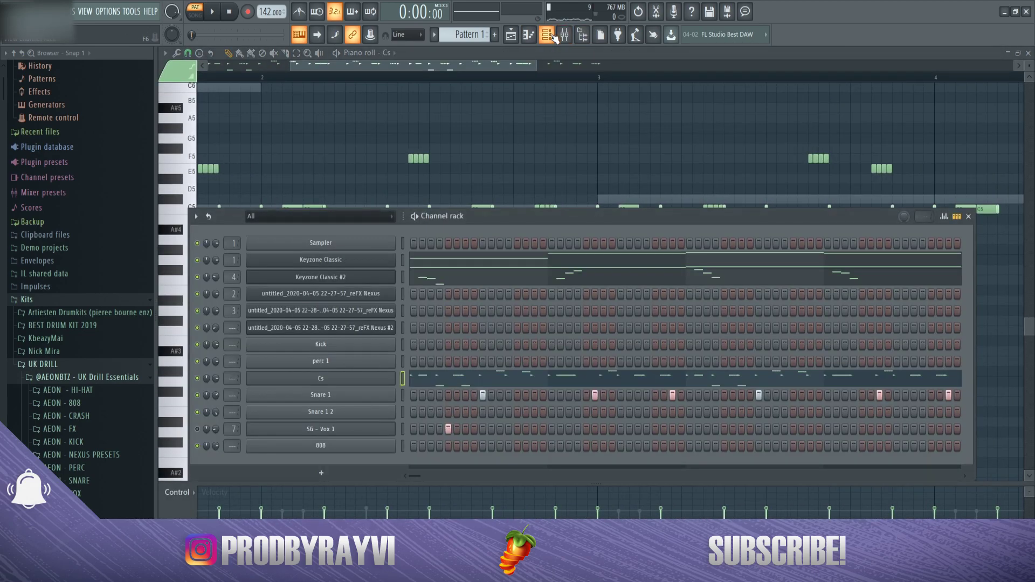
{"action": "left_click", "coordinate": [547, 35]}
{"action": "scroll", "coordinate": [330, 169], "scroll_direction": "up", "scroll_amount": 4}
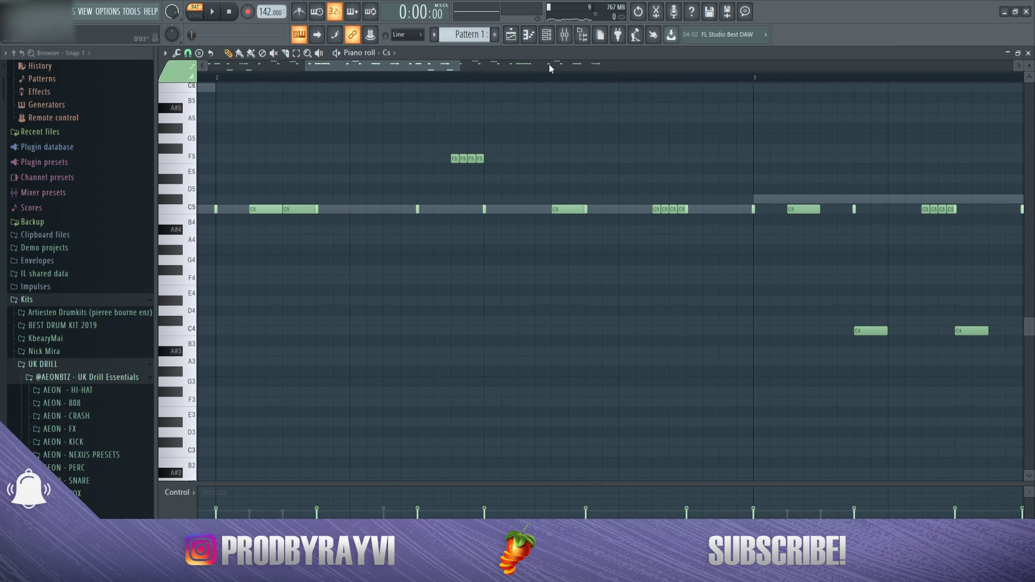
{"action": "left_click", "coordinate": [547, 35]}
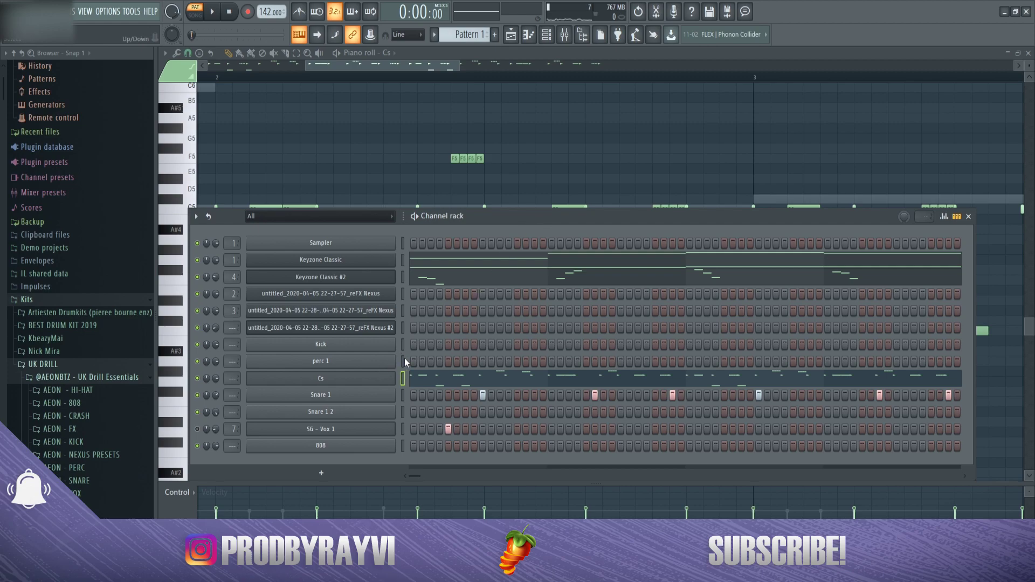
- Place a Kick hit on step 1 and view it in the Kick channel's piano roll
{"action": "left_click", "coordinate": [415, 345]}
{"action": "key", "text": "space"}
{"action": "right_click", "coordinate": [391, 344]}
{"action": "left_click", "coordinate": [409, 344]}
{"action": "scroll", "coordinate": [401, 322], "scroll_direction": "down", "scroll_amount": 5}
{"action": "key", "text": "space"}
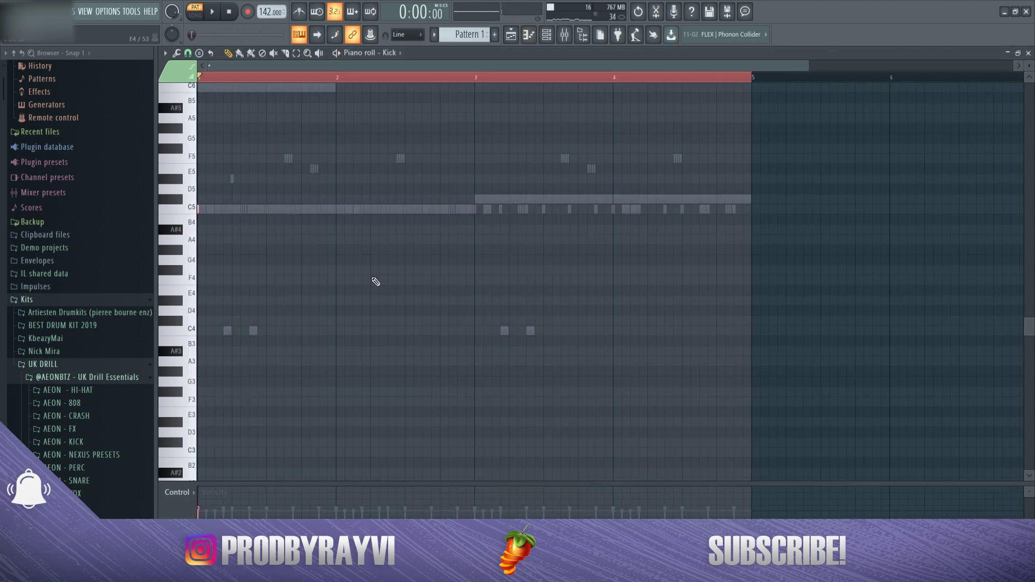
{"action": "left_click", "coordinate": [550, 35]}
- View the Kick channel's sampler settings and briefly play the pattern
{"action": "left_click", "coordinate": [359, 345]}
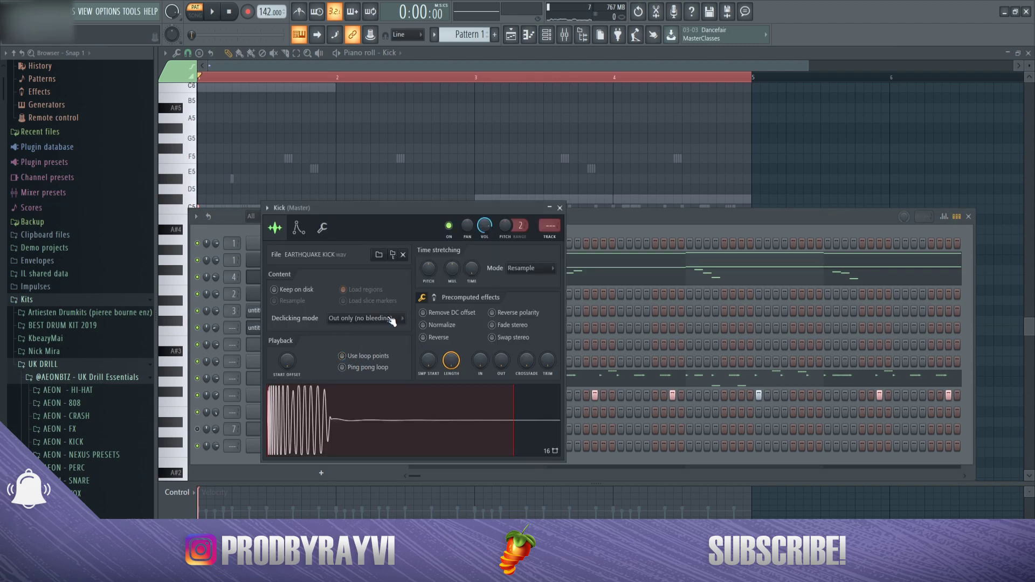
{"action": "left_click_drag", "start_coordinate": [377, 213], "coordinate": [342, 198]}
{"action": "left_click", "coordinate": [524, 193]}
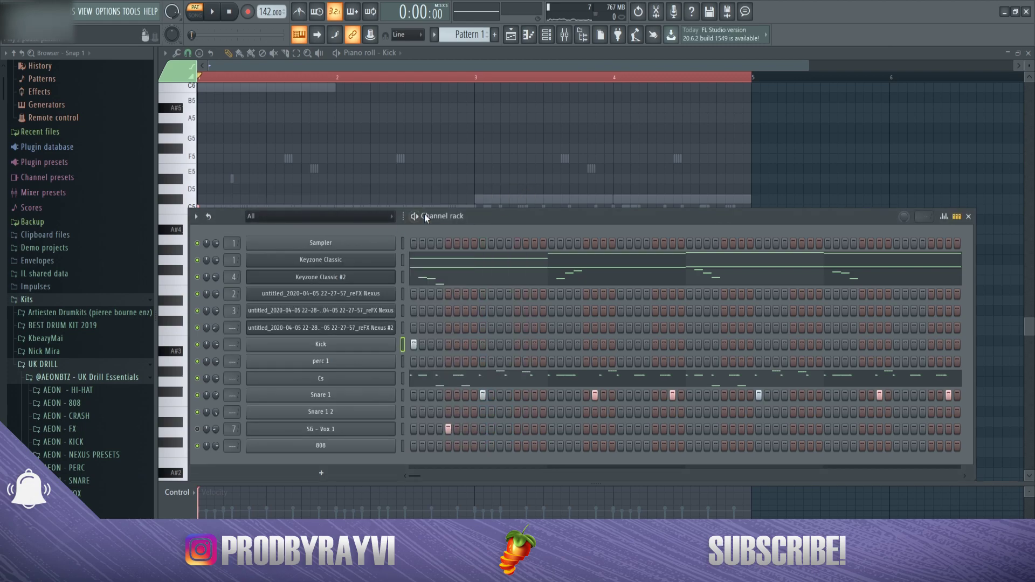
{"action": "key", "text": "space"}
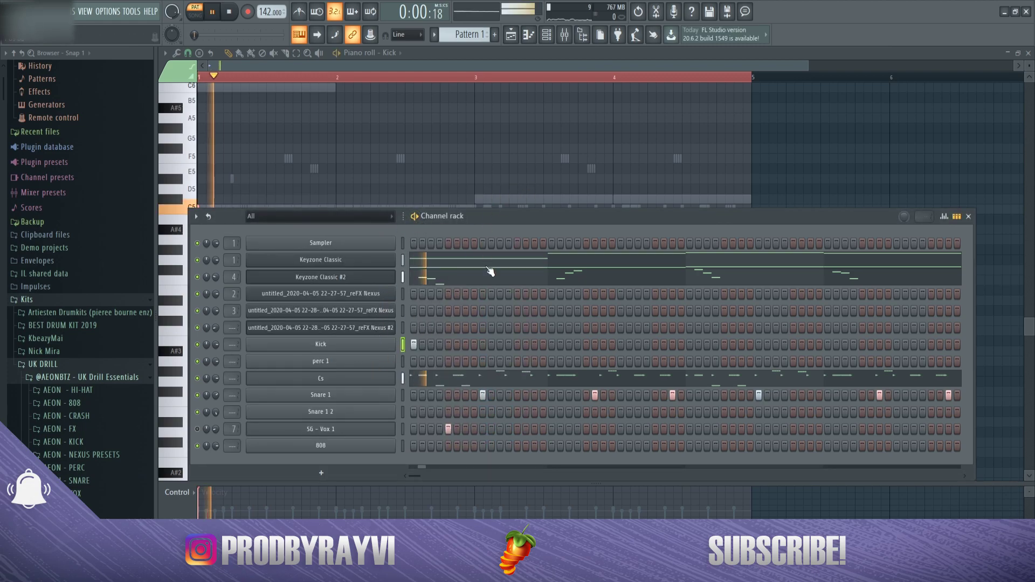
{"action": "key", "text": "space"}
- Set the Cs channel to cut itself and open its channel settings
{"action": "right_click", "coordinate": [378, 375]}
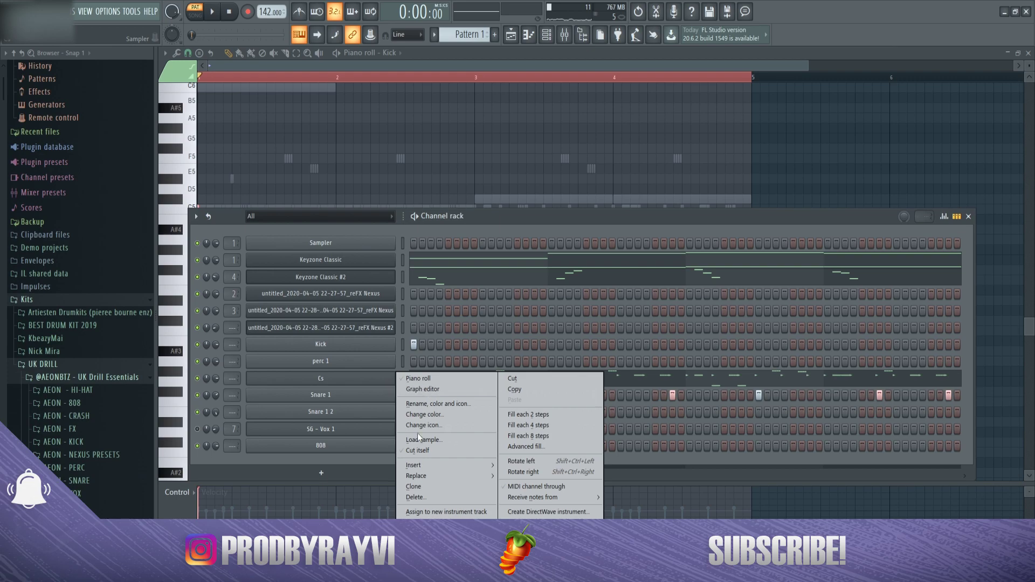
{"action": "left_click", "coordinate": [338, 374]}
{"action": "left_click", "coordinate": [339, 374]}
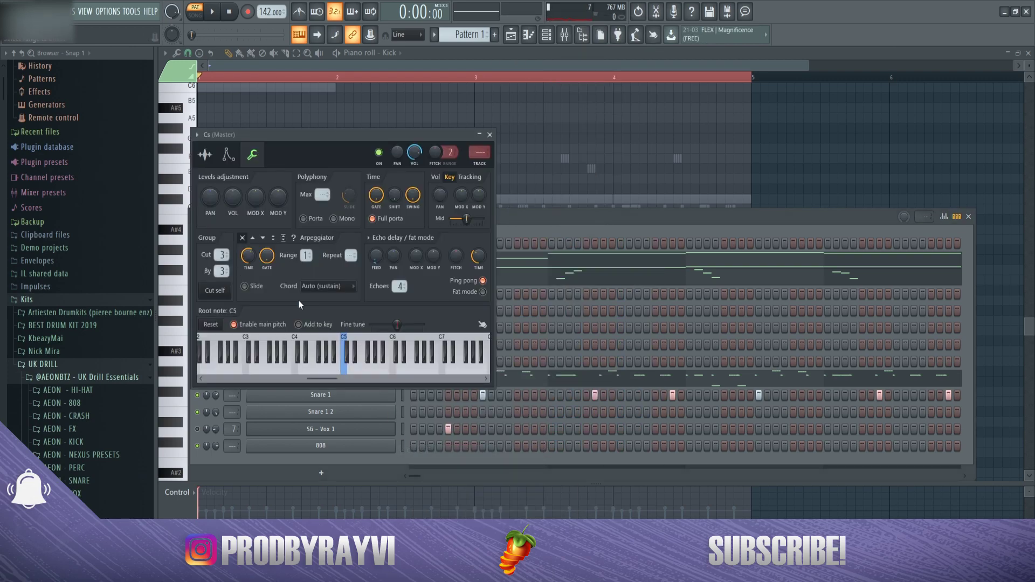
- View the Cs channel's volume envelope and play the pattern from the beginning
{"action": "left_click", "coordinate": [229, 155]}
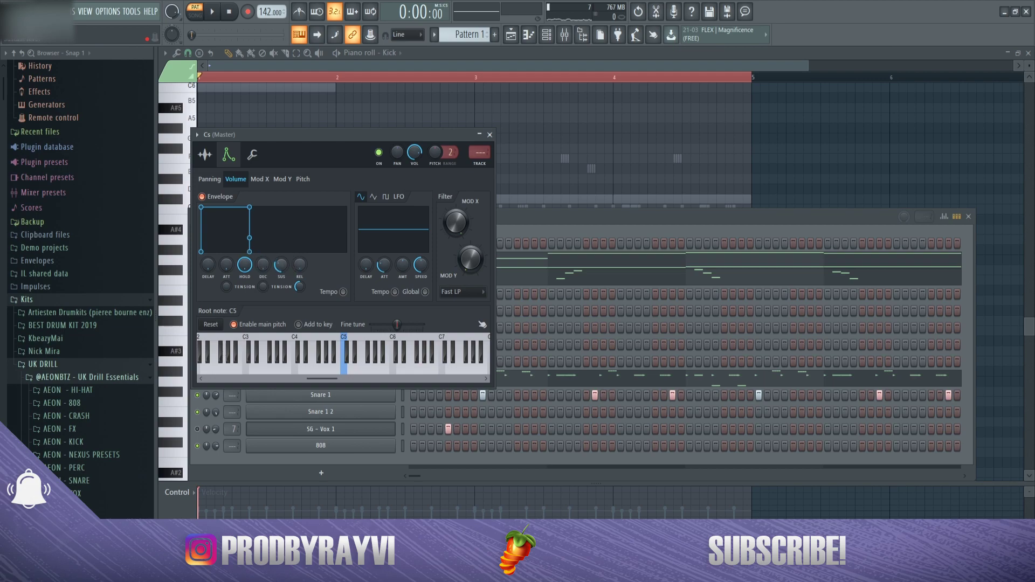
{"action": "left_click", "coordinate": [532, 218]}
{"action": "key", "text": "space"}
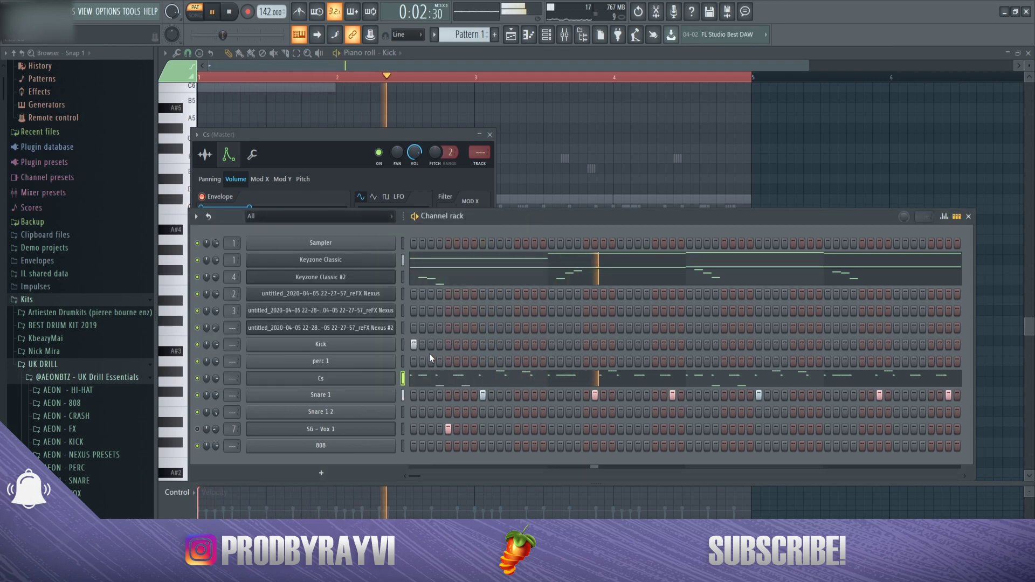
{"action": "key", "text": "space"}
{"action": "key", "text": "space"}
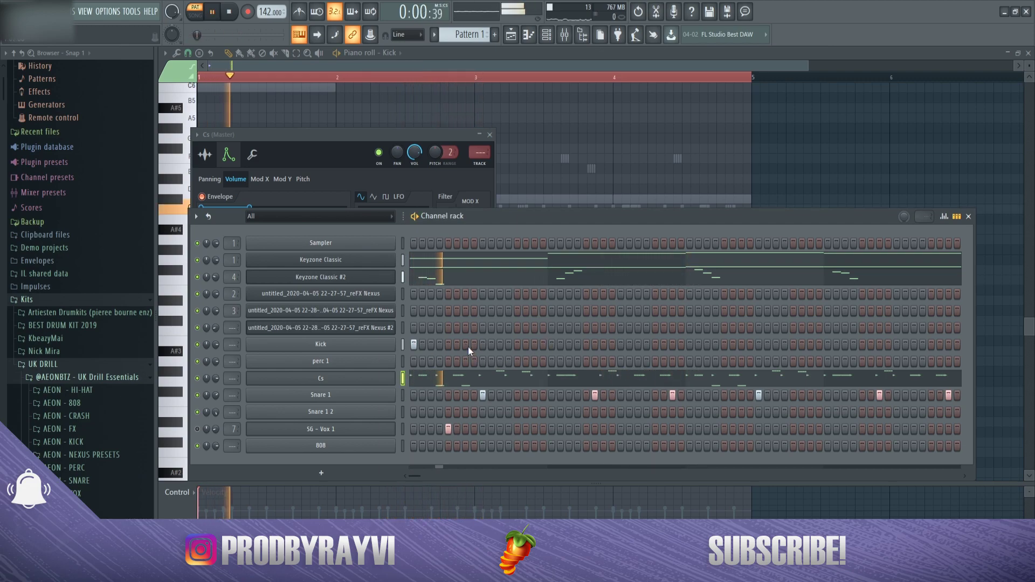
- Place Kick hits on steps 27 and 33, open the Kick channel's piano roll and play the pattern
{"action": "left_click", "coordinate": [638, 344]}
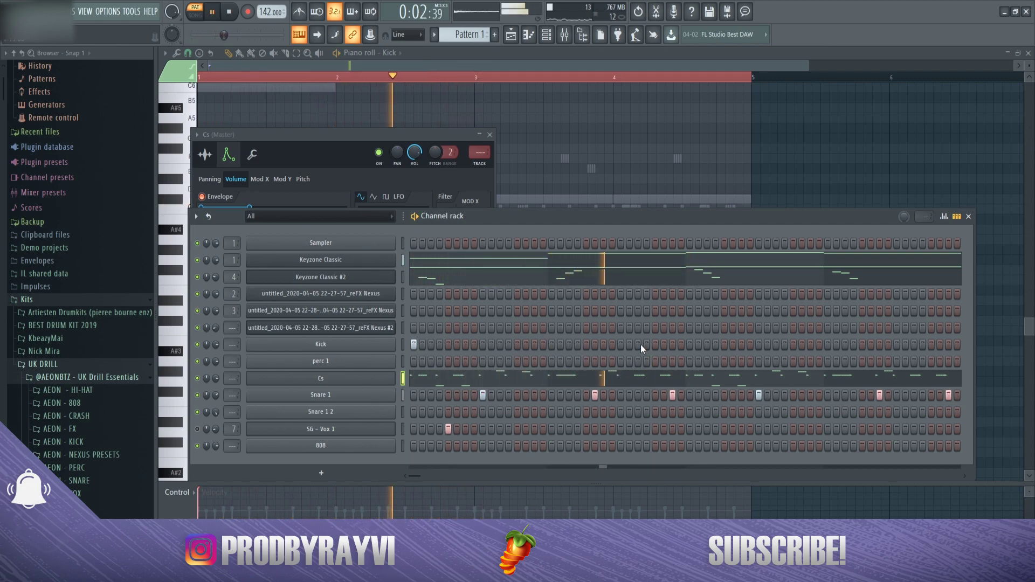
{"action": "left_click", "coordinate": [689, 344]}
{"action": "right_click", "coordinate": [402, 345]}
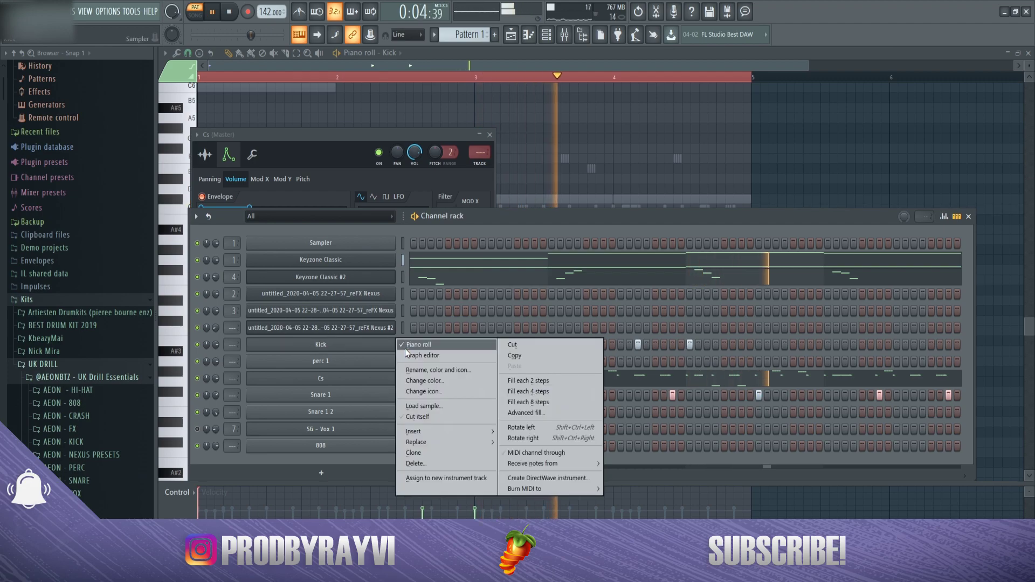
{"action": "left_click", "coordinate": [409, 347]}
{"action": "key", "text": "space"}
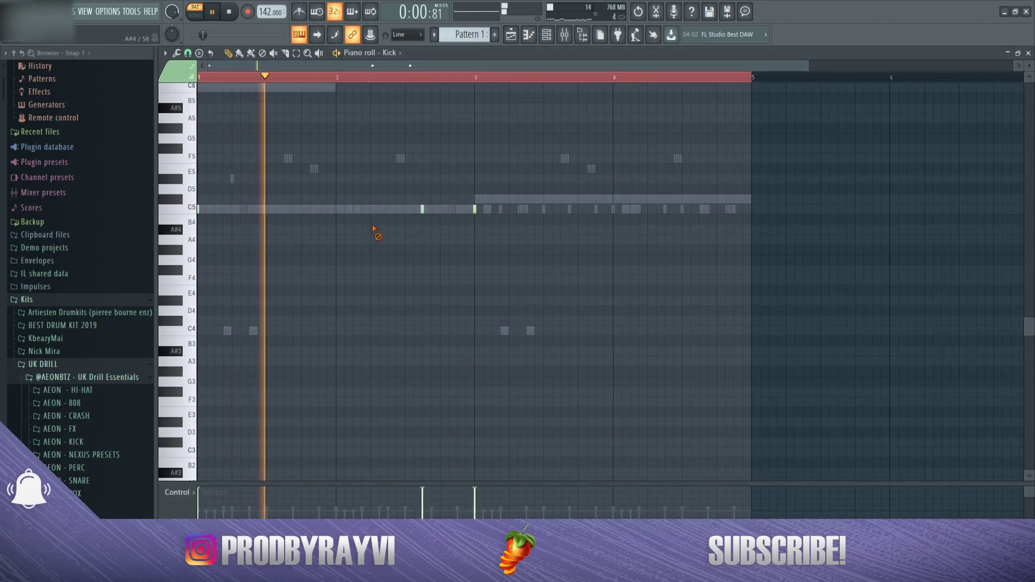
- Add a C5 Kick note shortly before bar 2 and restart playback
{"action": "scroll", "coordinate": [321, 221], "scroll_direction": "up", "scroll_amount": 4}
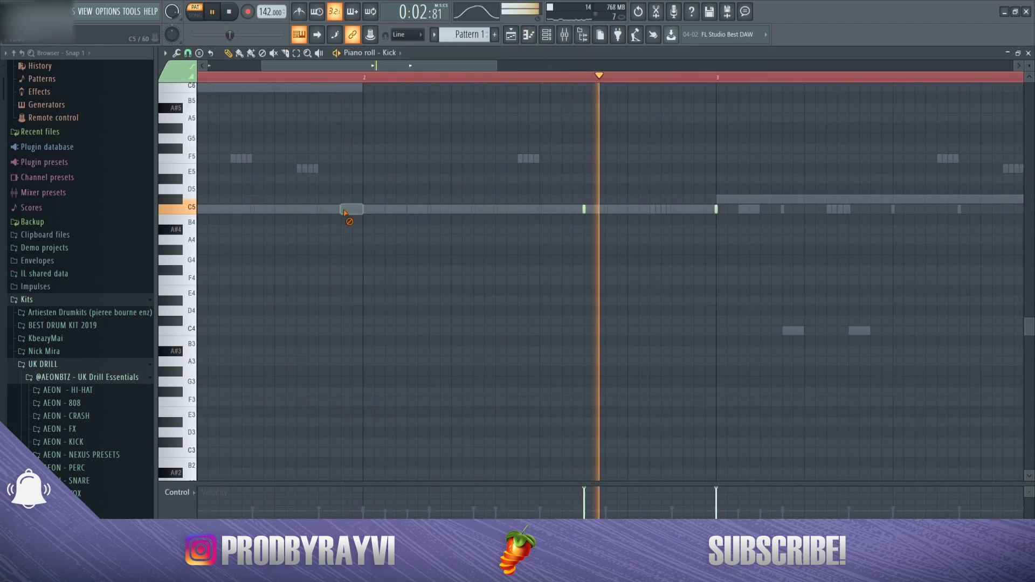
{"action": "key", "text": "space"}
{"action": "key", "text": "space"}
{"action": "scroll", "coordinate": [323, 165], "scroll_direction": "down", "scroll_amount": 5}
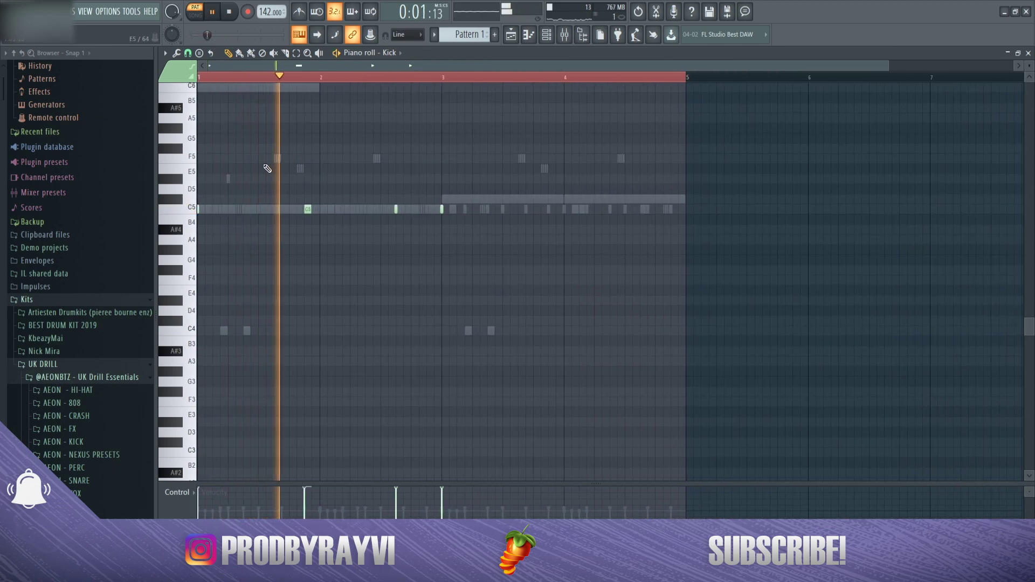
- Add three C5 Kick notes in bar 4 and one in bar 2 just before the existing mid-bar hit
{"action": "scroll", "coordinate": [318, 170], "scroll_direction": "up", "scroll_amount": 4}
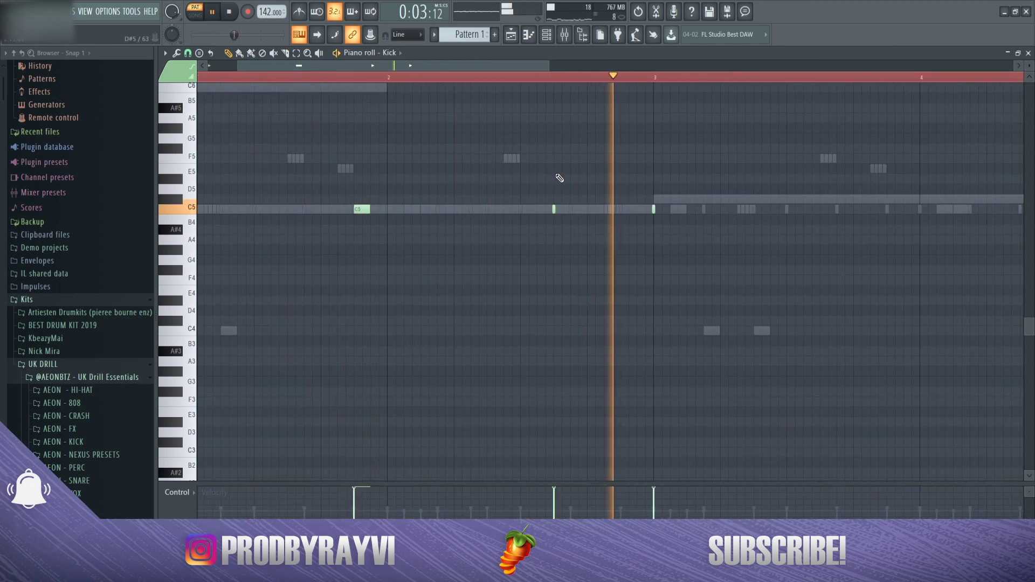
{"action": "scroll", "coordinate": [550, 184], "scroll_direction": "down", "scroll_amount": 3}
{"action": "scroll", "coordinate": [521, 222], "scroll_direction": "up", "scroll_amount": 1}
{"action": "scroll", "coordinate": [520, 222], "scroll_direction": "up", "scroll_amount": 1}
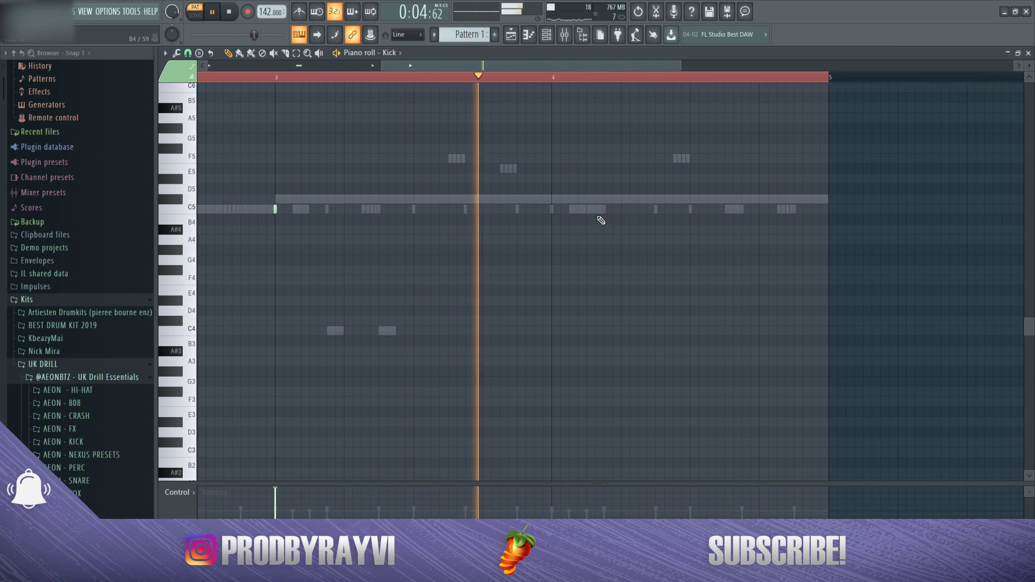
{"action": "left_click", "coordinate": [628, 209]}
{"action": "left_click", "coordinate": [801, 210]}
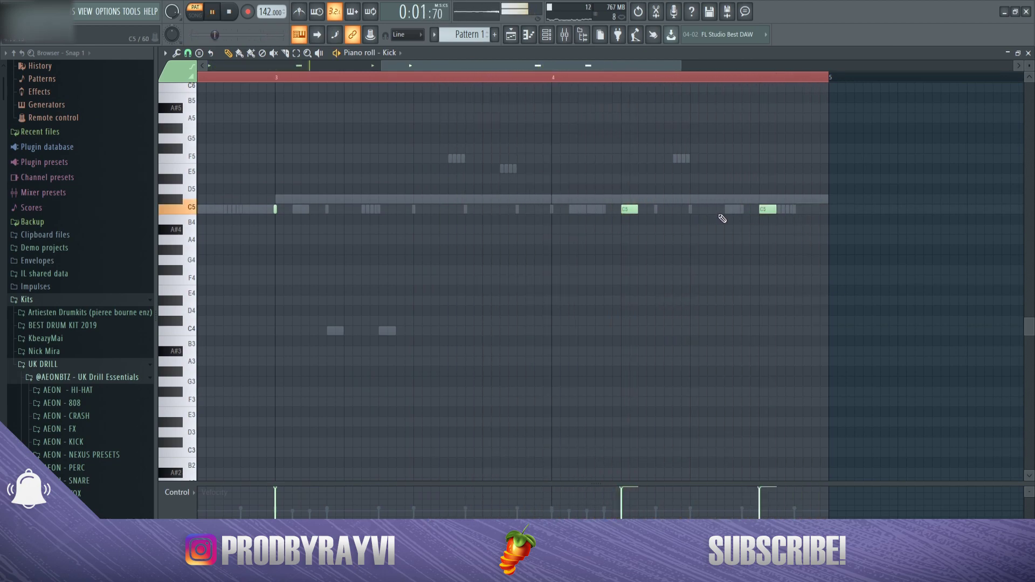
{"action": "scroll", "coordinate": [565, 213], "scroll_direction": "down", "scroll_amount": 3}
{"action": "scroll", "coordinate": [356, 214], "scroll_direction": "up", "scroll_amount": 2}
{"action": "left_click", "coordinate": [407, 211]}
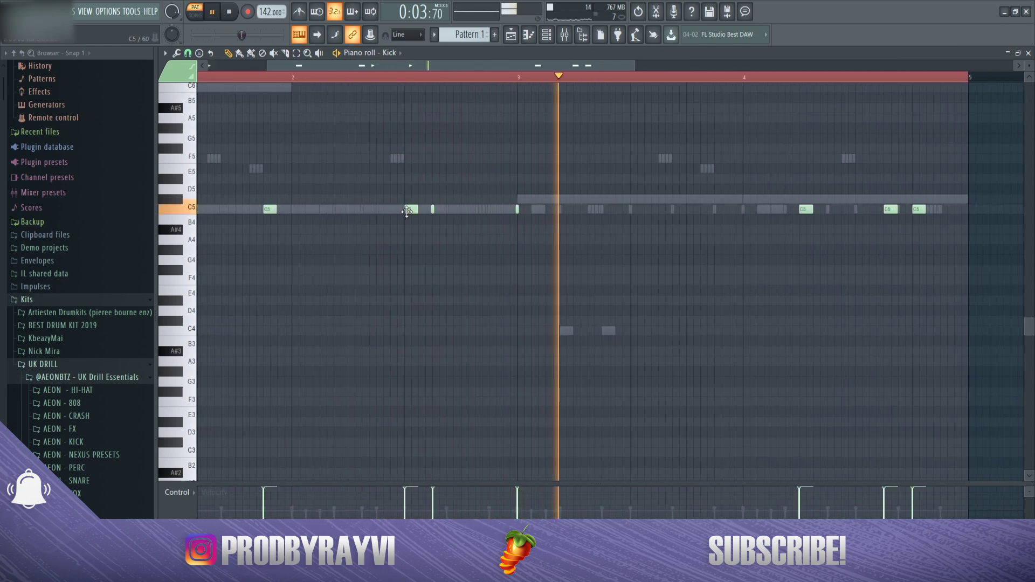
- Listen to the Kick pattern across all four bars and stop playback
{"action": "scroll", "coordinate": [465, 156], "scroll_direction": "down", "scroll_amount": 2}
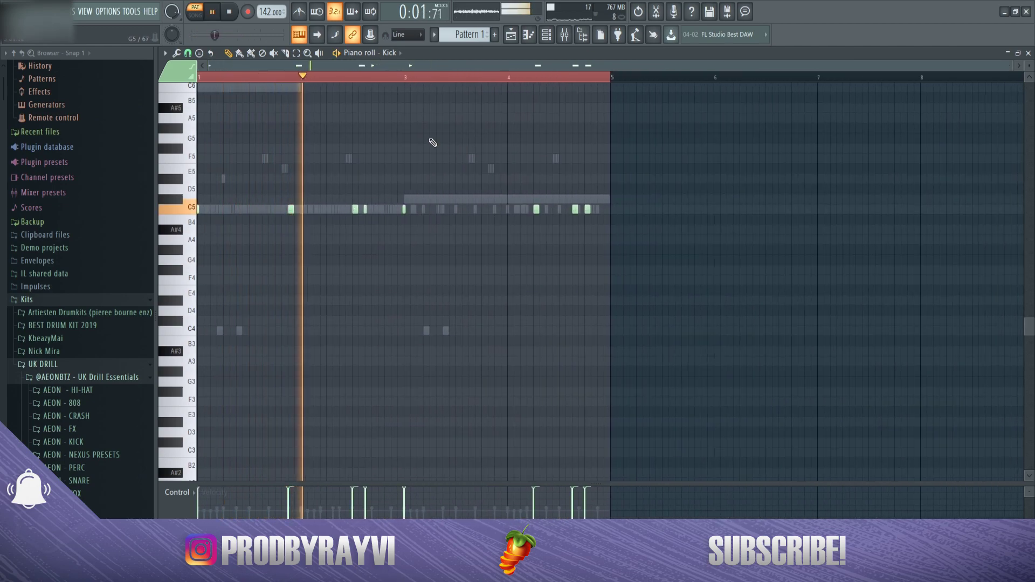
{"action": "scroll", "coordinate": [345, 148], "scroll_direction": "up", "scroll_amount": 1}
{"action": "scroll", "coordinate": [396, 157], "scroll_direction": "down", "scroll_amount": 2}
{"action": "scroll", "coordinate": [388, 153], "scroll_direction": "up", "scroll_amount": 2}
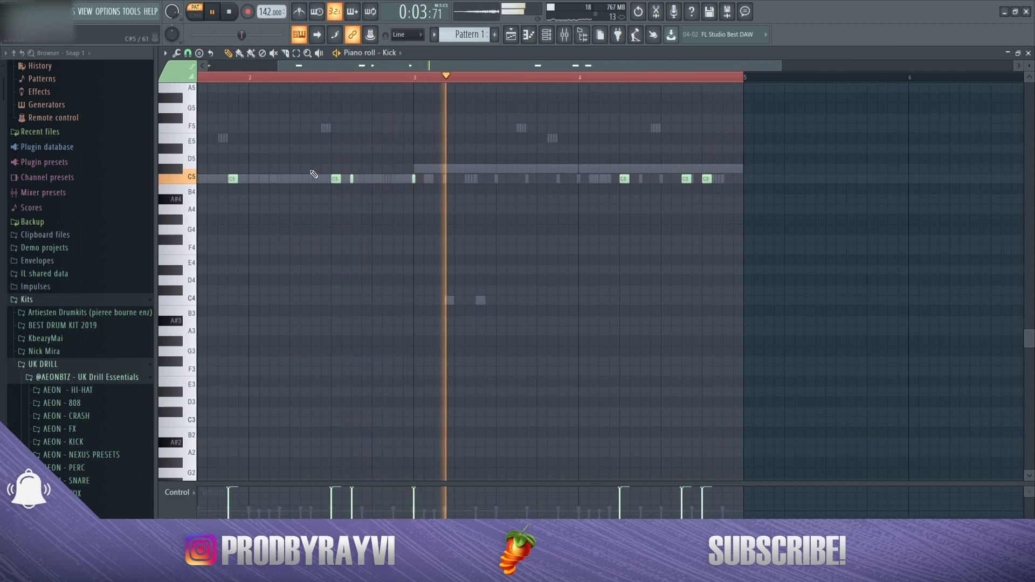
{"action": "scroll", "coordinate": [320, 171], "scroll_direction": "up", "scroll_amount": 3}
{"action": "scroll", "coordinate": [524, 145], "scroll_direction": "down", "scroll_amount": 4}
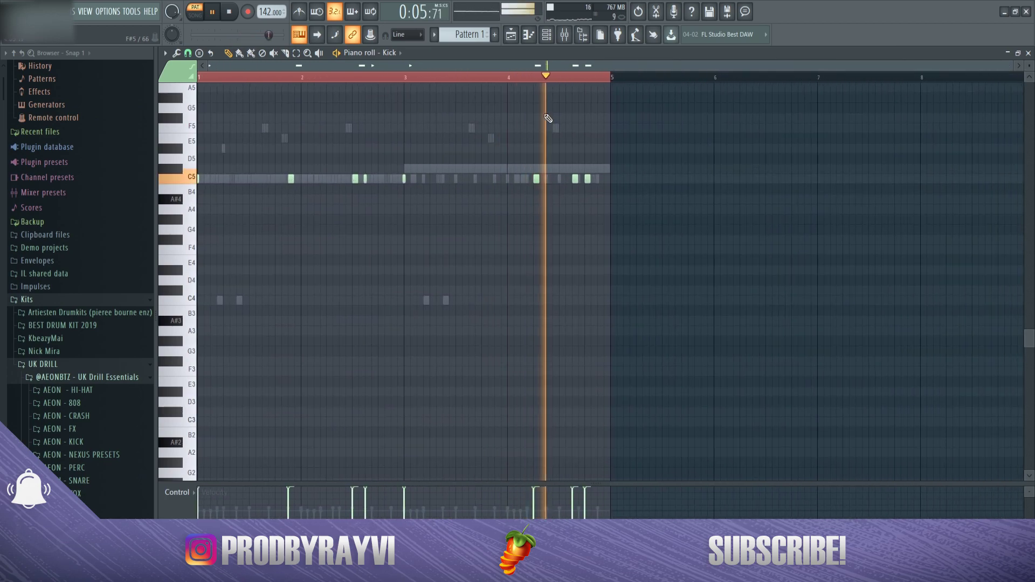
{"action": "key", "text": "space"}
- Copy the Kick channel's notes and paste them into the 808 channel
{"action": "left_click", "coordinate": [546, 35]}
{"action": "right_click", "coordinate": [350, 345]}
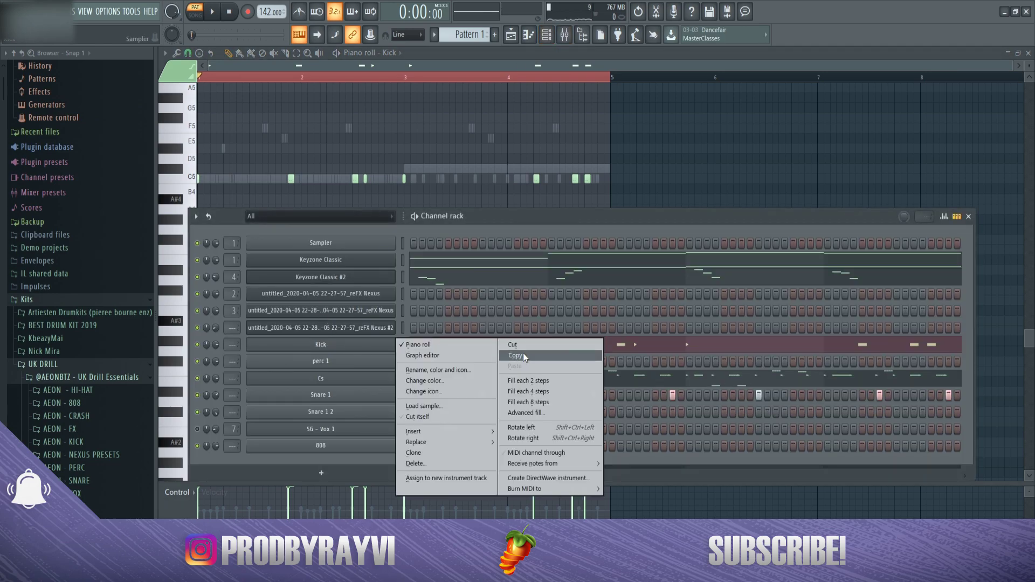
{"action": "left_click", "coordinate": [522, 355]}
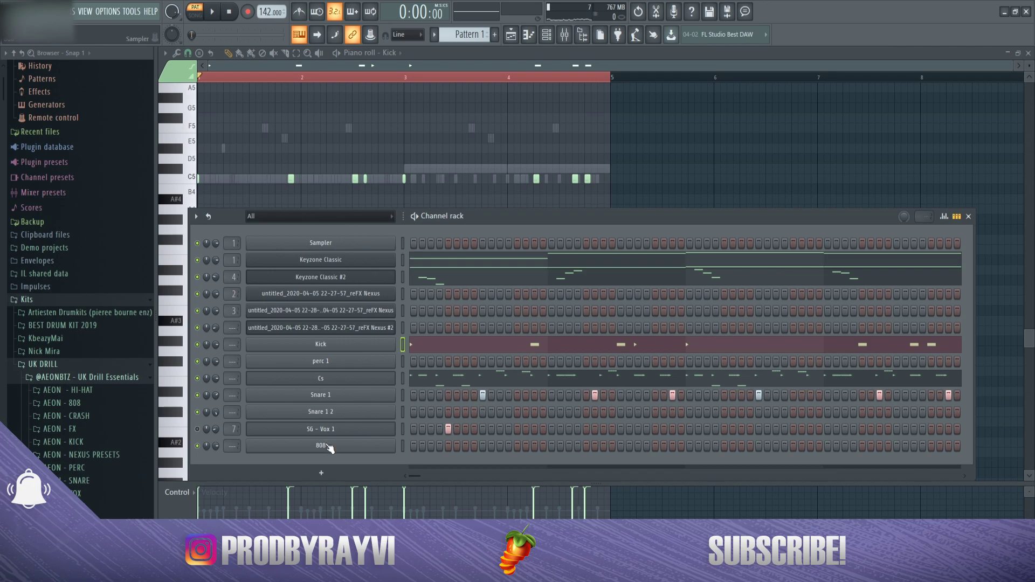
{"action": "right_click", "coordinate": [329, 447]}
{"action": "left_click", "coordinate": [508, 447]}
- Open the 808 channel's piano roll and make its notes legato so each one reaches the next
{"action": "right_click", "coordinate": [359, 447]}
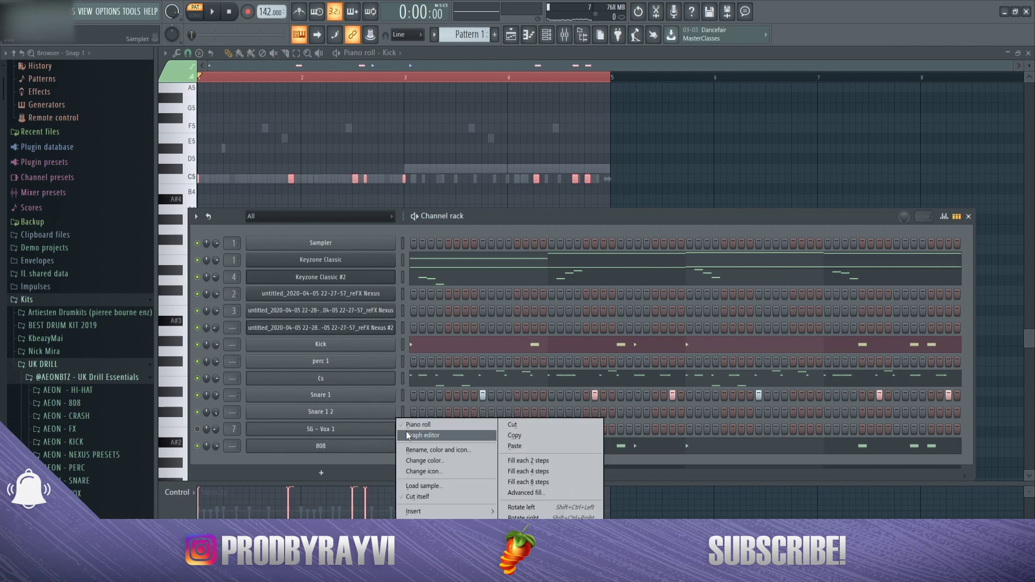
{"action": "left_click", "coordinate": [413, 425]}
{"action": "scroll", "coordinate": [274, 294], "scroll_direction": "up", "scroll_amount": 3}
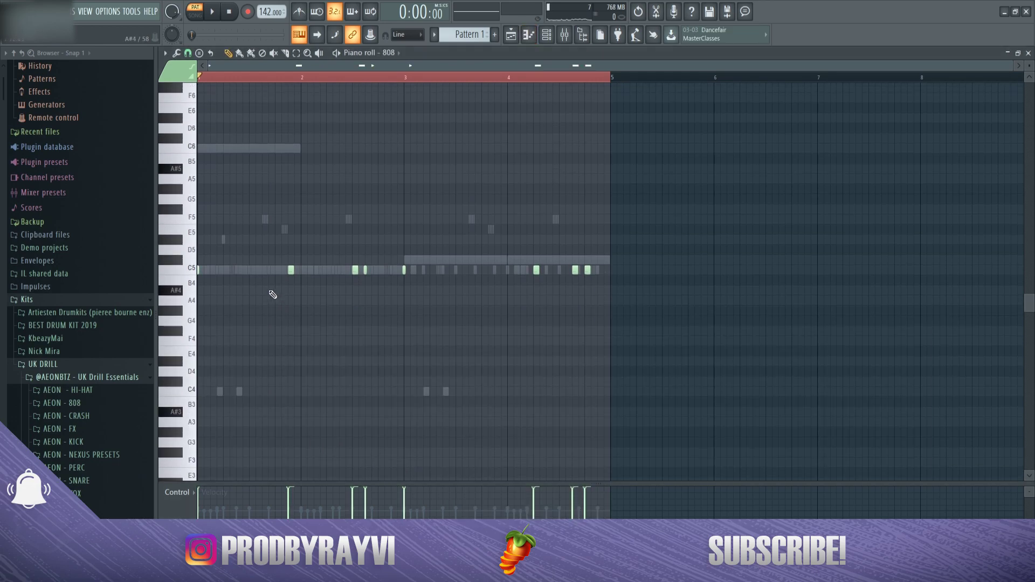
{"action": "key", "text": "ctrl+l"}
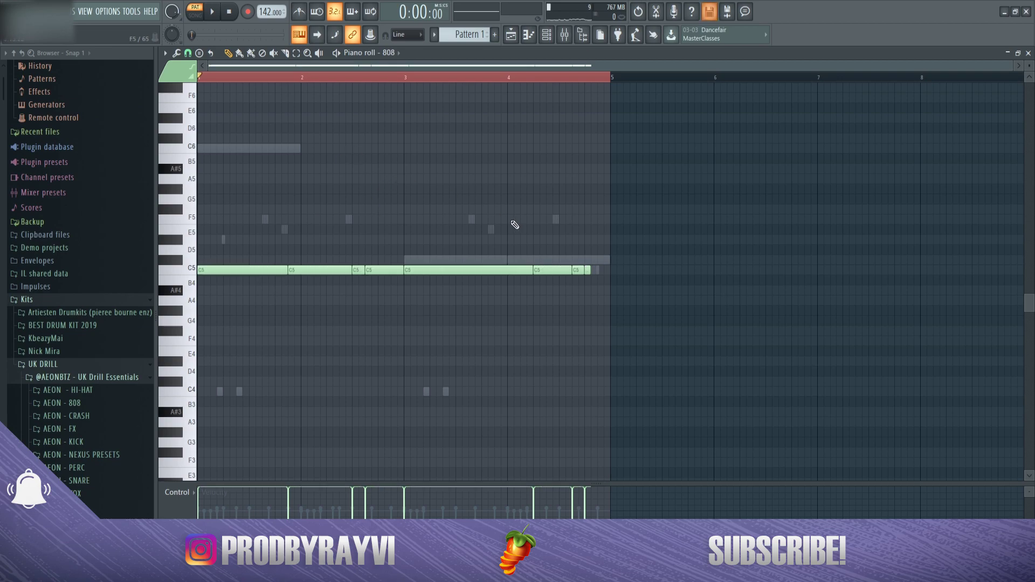
- Extend the last 808 note to the end of bar 4, raise the notes from bar 3 onward to C#5, and play the result
{"action": "left_click_drag", "start_coordinate": [687, 290], "coordinate": [178, 234]}
{"action": "left_click_drag", "start_coordinate": [718, 274], "coordinate": [458, 259]}
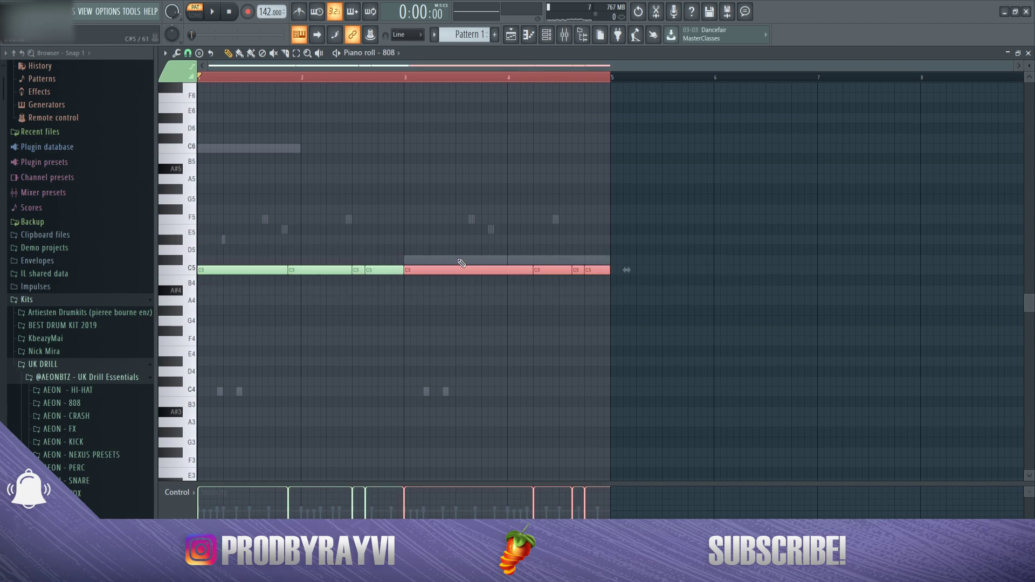
{"action": "key", "text": "shift+Up"}
{"action": "key", "text": "ctrl+d"}
{"action": "key", "text": "space"}
{"action": "scroll", "coordinate": [421, 230], "scroll_direction": "up", "scroll_amount": 2}
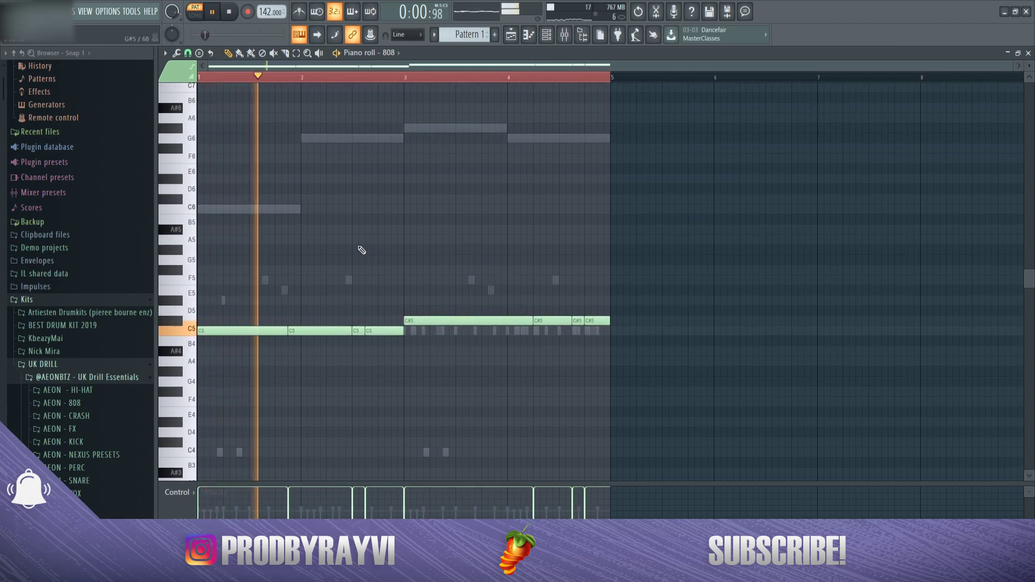
{"action": "scroll", "coordinate": [377, 280], "scroll_direction": "up", "scroll_amount": 3, "text": "ctrl"}
{"action": "key", "text": "space"}
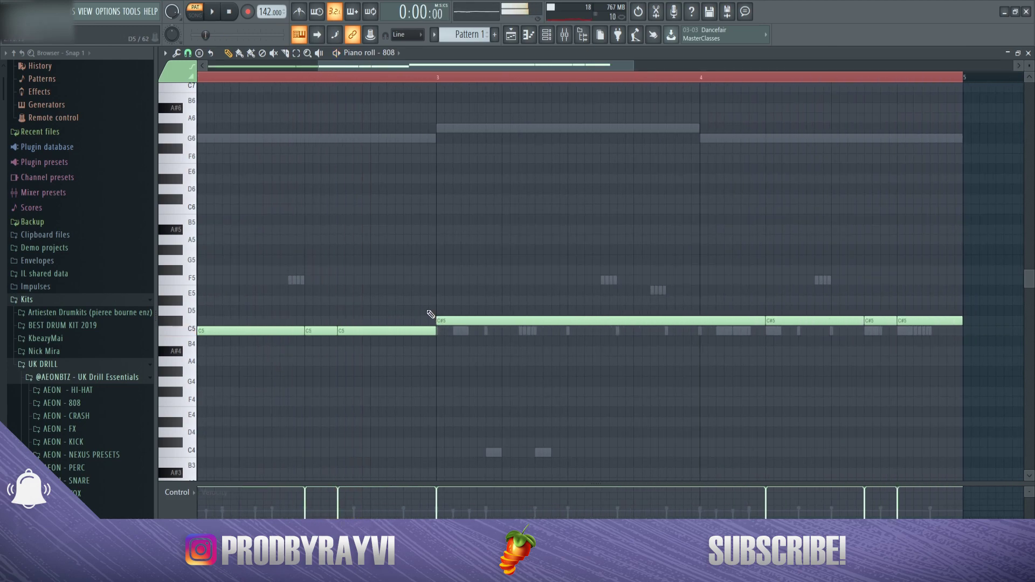
- Try raising the second 808 note by an octave
{"action": "scroll", "coordinate": [377, 307], "scroll_direction": "down", "scroll_amount": 3, "text": "ctrl"}
{"action": "scroll", "coordinate": [302, 324], "scroll_direction": "up", "scroll_amount": 2, "text": "ctrl"}
{"action": "left_click", "coordinate": [345, 330]}
{"action": "key", "text": "ctrl+Up"}
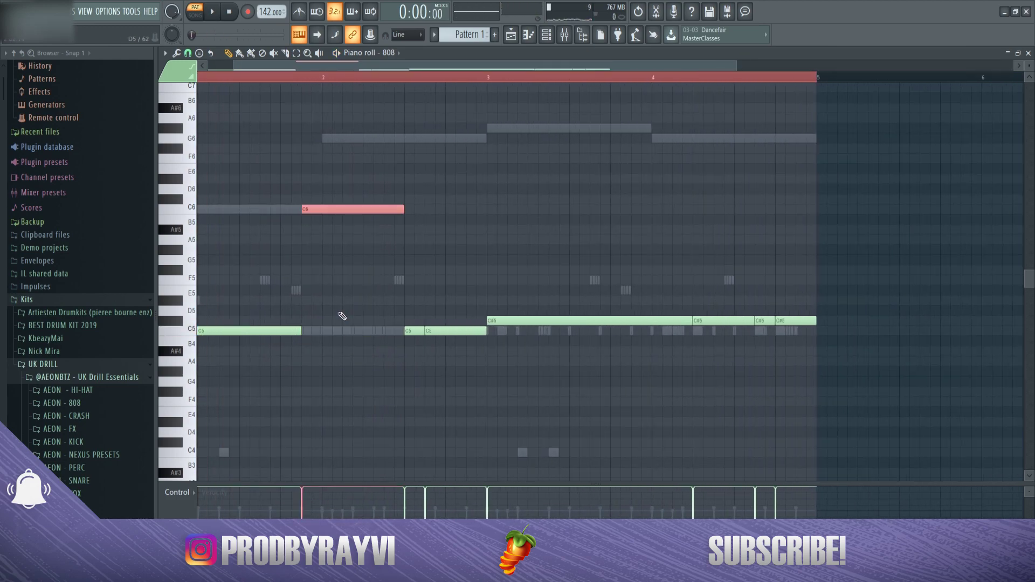
{"action": "key", "text": "ctrl+Down"}
- Raise the last two 808 notes of bar 2 to G5 and listen to the pattern
{"action": "key", "text": "space"}
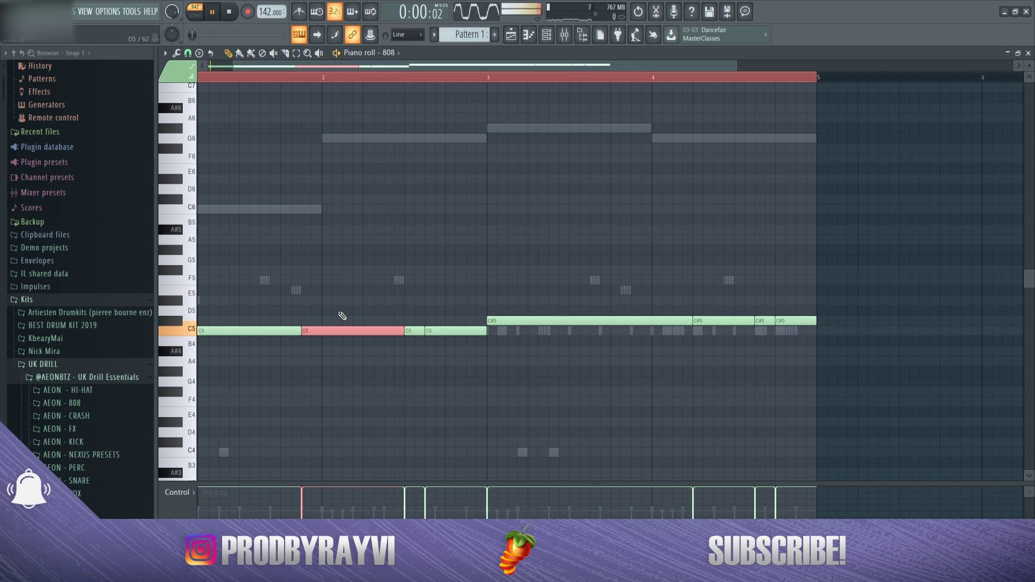
{"action": "left_click_drag", "start_coordinate": [469, 353], "coordinate": [420, 333], "text": "ctrl"}
{"action": "key", "text": "ctrl+Up"}
{"action": "key", "text": "shift+Up"}
{"action": "key", "text": "shift+Up"}
{"action": "key", "text": "shift+Up"}
{"action": "key", "text": "shift+Up"}
{"action": "key", "text": "shift+Up"}
{"action": "key", "text": "shift+Up"}
{"action": "key", "text": "shift+Up"}
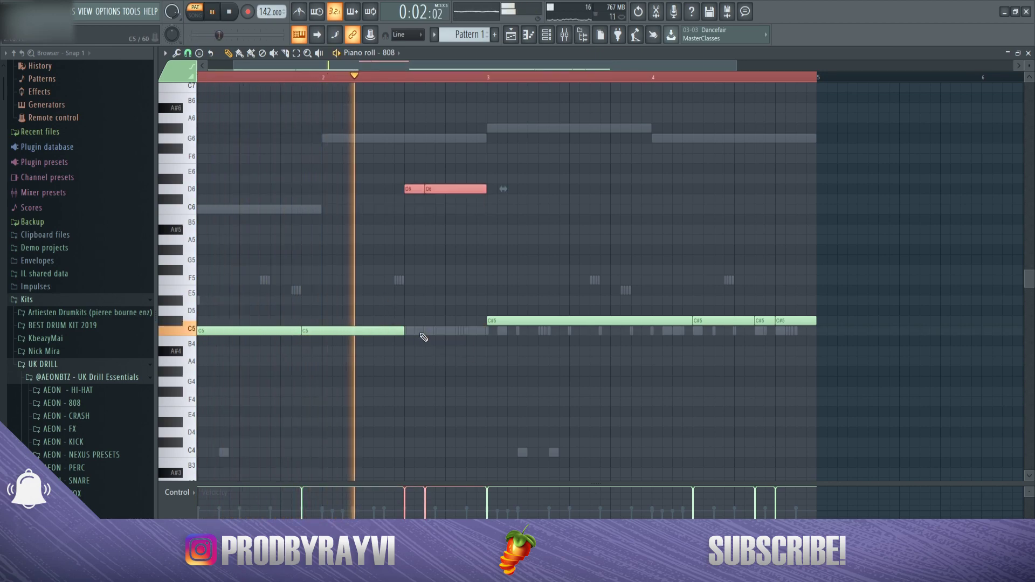
{"action": "key", "text": "space"}
{"action": "key", "text": "ctrl+Down"}
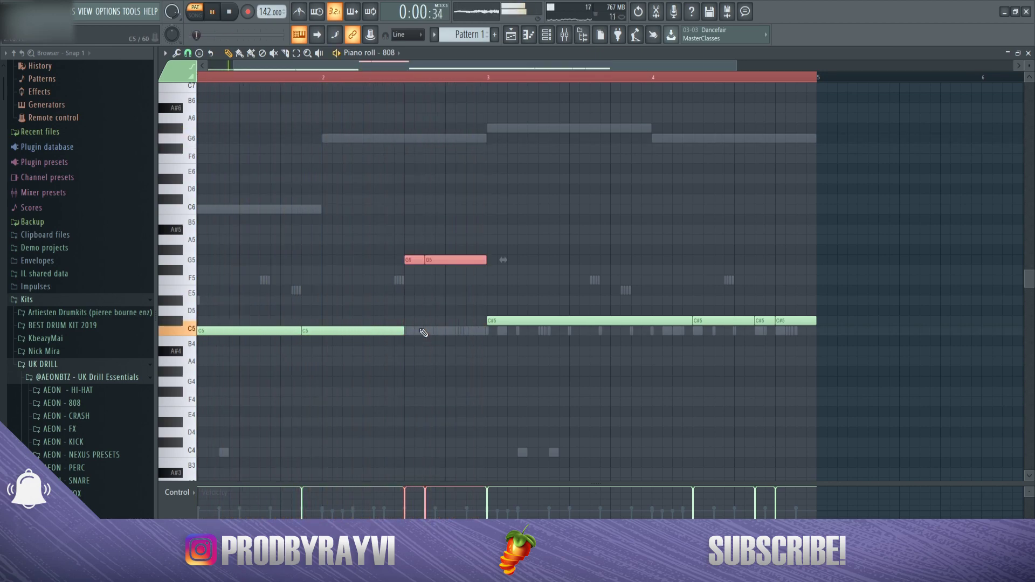
{"action": "scroll", "coordinate": [527, 220], "scroll_direction": "down", "scroll_amount": 2}
{"action": "key", "text": "space"}
{"action": "key", "text": "ctrl+d"}
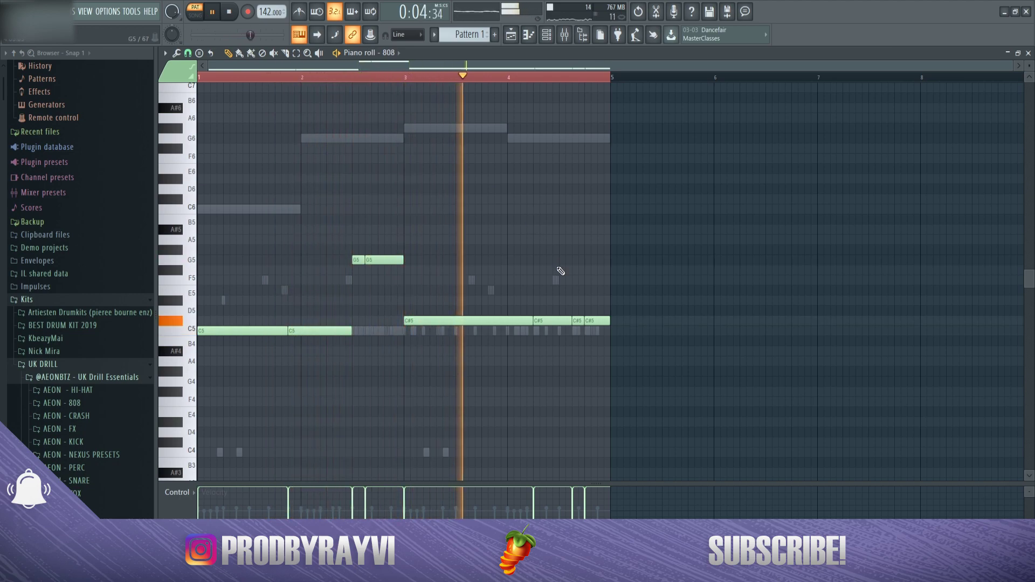
- Raise the last three 808 notes in bar 4 to G5
{"action": "scroll", "coordinate": [575, 315], "scroll_direction": "up", "scroll_amount": 3}
{"action": "left_click_drag", "start_coordinate": [688, 335], "coordinate": [495, 296]}
{"action": "key", "text": "space"}
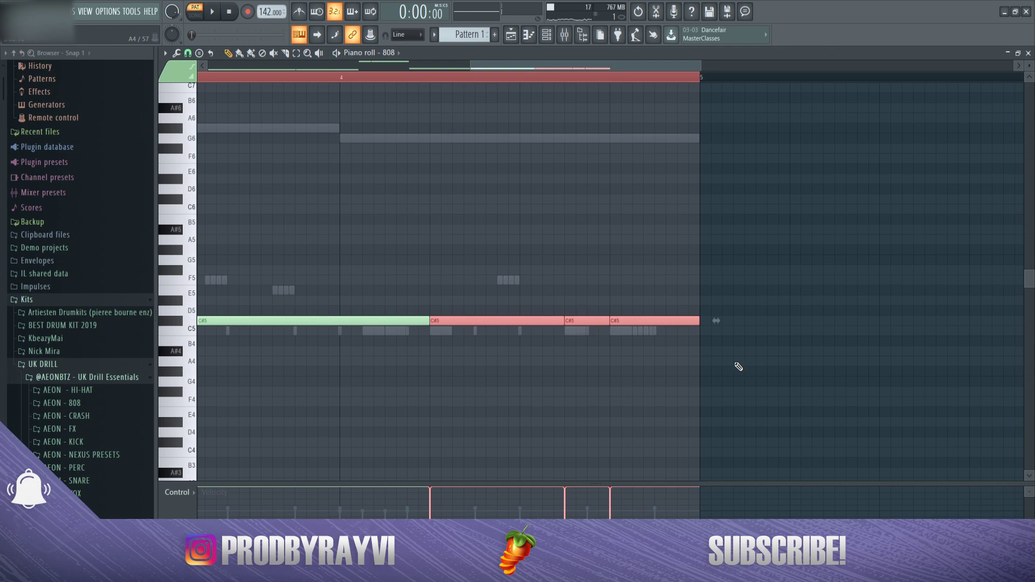
{"action": "key", "text": "ctrl+Up"}
{"action": "key", "text": "Up"}
{"action": "key", "text": "Up"}
{"action": "key", "text": "Up"}
{"action": "key", "text": "Up"}
{"action": "key", "text": "Up"}
{"action": "key", "text": "Up"}
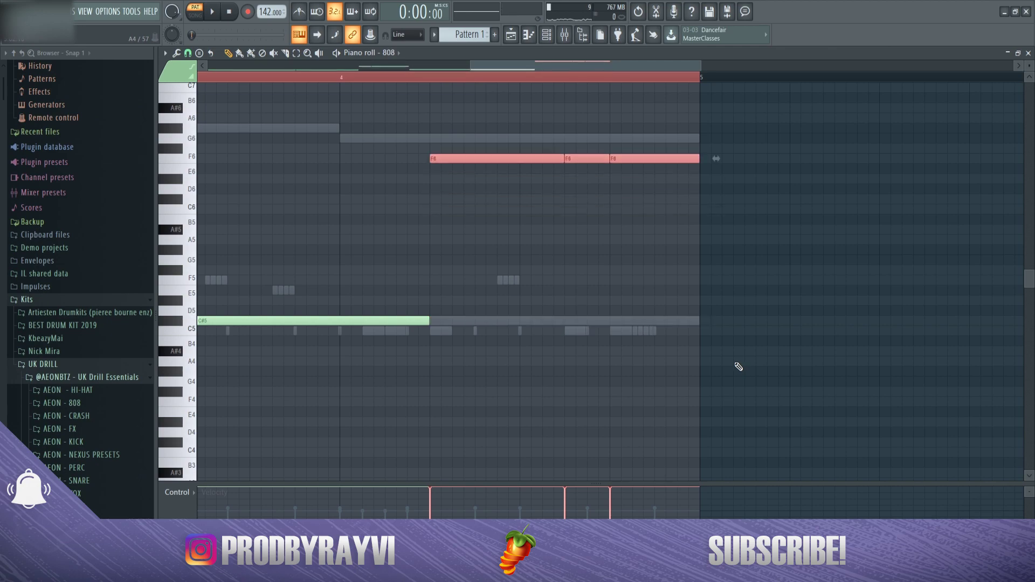
{"action": "key", "text": "ctrl+Down"}
{"action": "scroll", "coordinate": [713, 339], "scroll_direction": "down", "scroll_amount": 3}
- Lower the first of the three raised bar 4 notes to C#5 and deselect it while the pattern plays
{"action": "left_click_drag", "start_coordinate": [620, 280], "coordinate": [606, 241]}
{"action": "key", "text": "shift+Down"}
{"action": "key", "text": "shift+Down"}
{"action": "key", "text": "shift+Down"}
{"action": "key", "text": "shift+Down"}
{"action": "key", "text": "shift+Down"}
{"action": "key", "text": "shift+Down"}
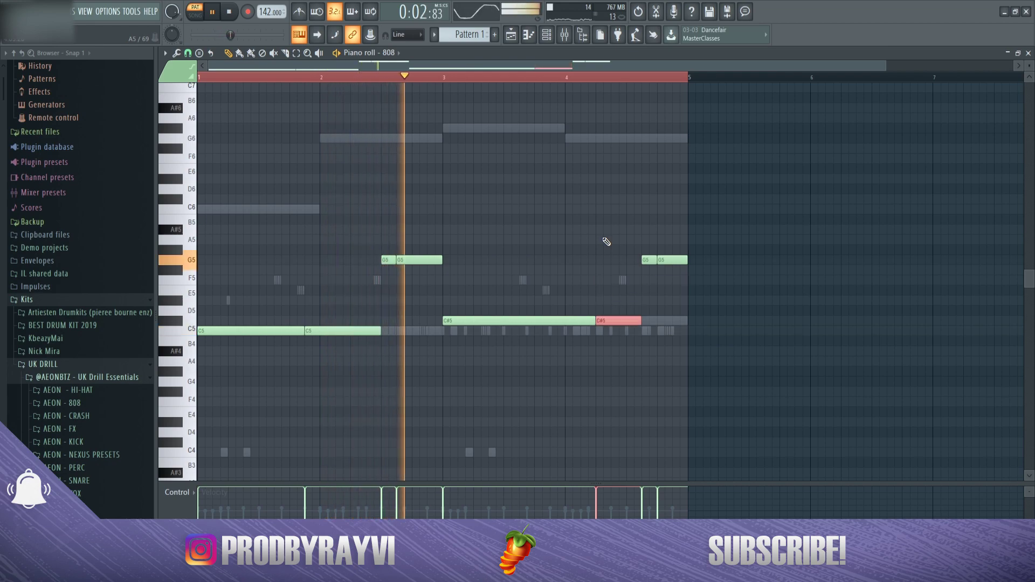
{"action": "left_click", "coordinate": [597, 217]}
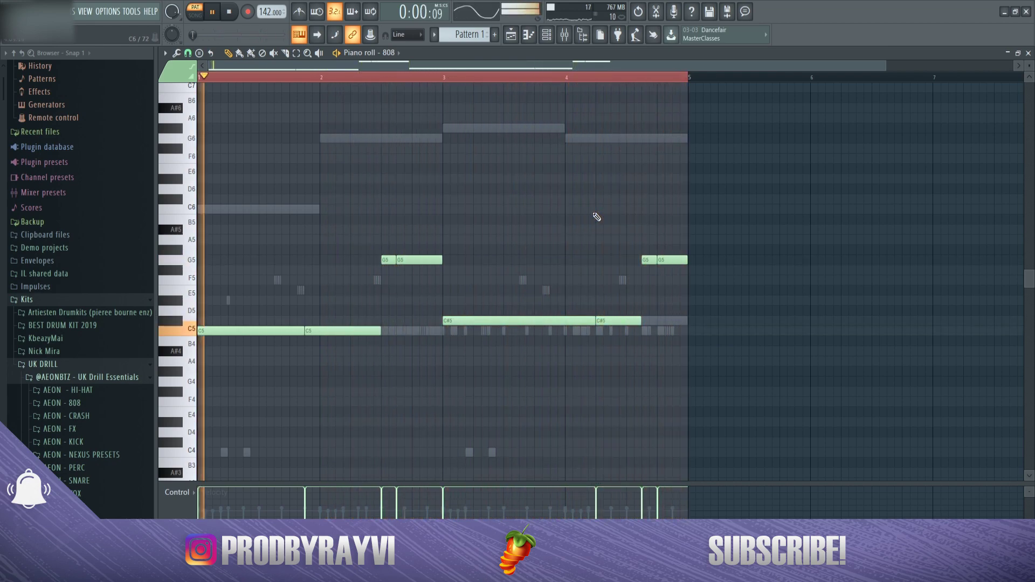
- Stop playback and clear the time selection over bars 1 to 4 in the 808 piano roll
{"action": "key", "text": "space"}
{"action": "left_click_drag", "start_coordinate": [798, 274], "coordinate": [382, 190]}
{"action": "left_click", "coordinate": [473, 207], "text": "ctrl"}
{"action": "scroll", "coordinate": [283, 189], "scroll_direction": "up", "scroll_amount": 3}
{"action": "scroll", "coordinate": [297, 140], "scroll_direction": "down", "scroll_amount": 1}
{"action": "scroll", "coordinate": [308, 108], "scroll_direction": "down", "scroll_amount": 1}
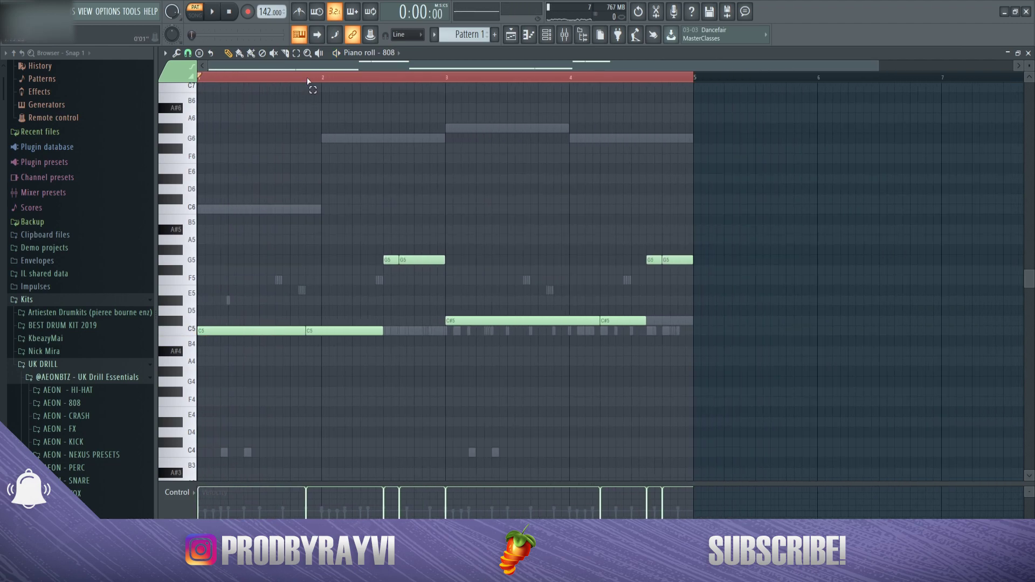
{"action": "left_click", "coordinate": [309, 79], "text": "ctrl"}
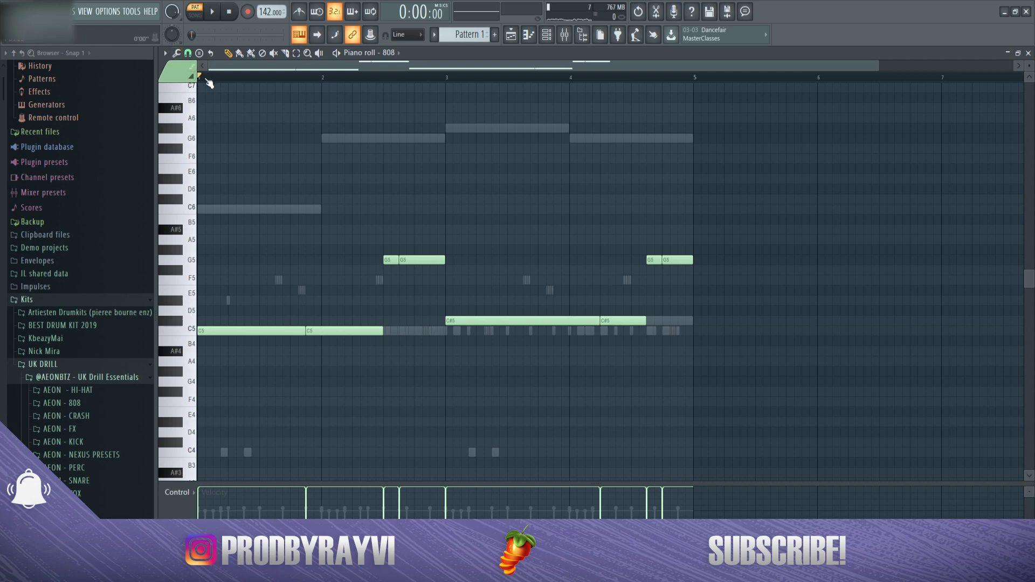
- Try a short D#6 note above the first G5 note in bar 2 of the 808 line and listen to it
{"action": "double_click", "coordinate": [386, 257]}
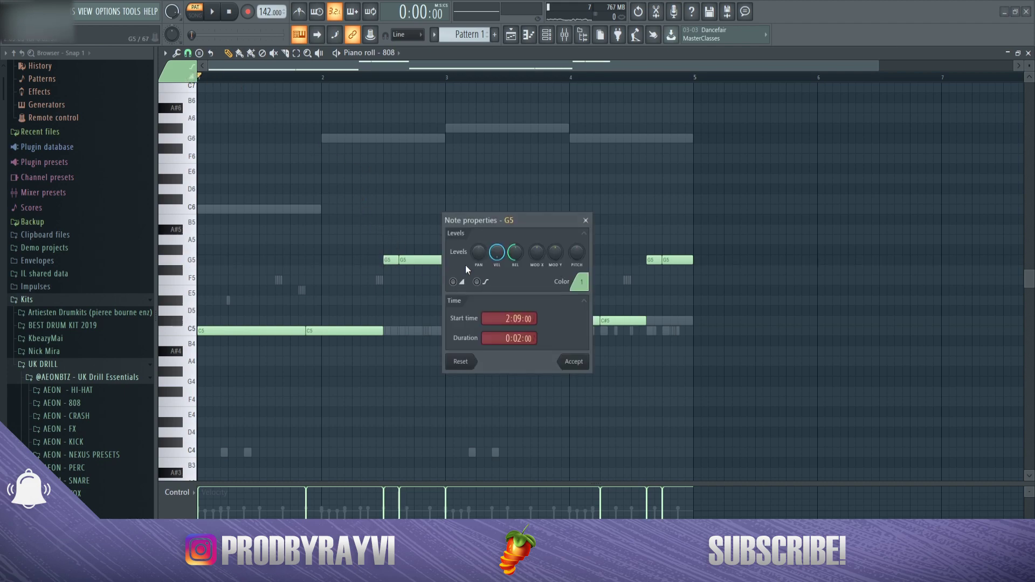
{"action": "left_click", "coordinate": [586, 220]}
{"action": "scroll", "coordinate": [416, 212], "scroll_direction": "up", "scroll_amount": 3}
{"action": "left_click", "coordinate": [455, 189]}
{"action": "scroll", "coordinate": [470, 191], "scroll_direction": "up", "scroll_amount": 2}
{"action": "left_click_drag", "start_coordinate": [470, 191], "coordinate": [448, 180]}
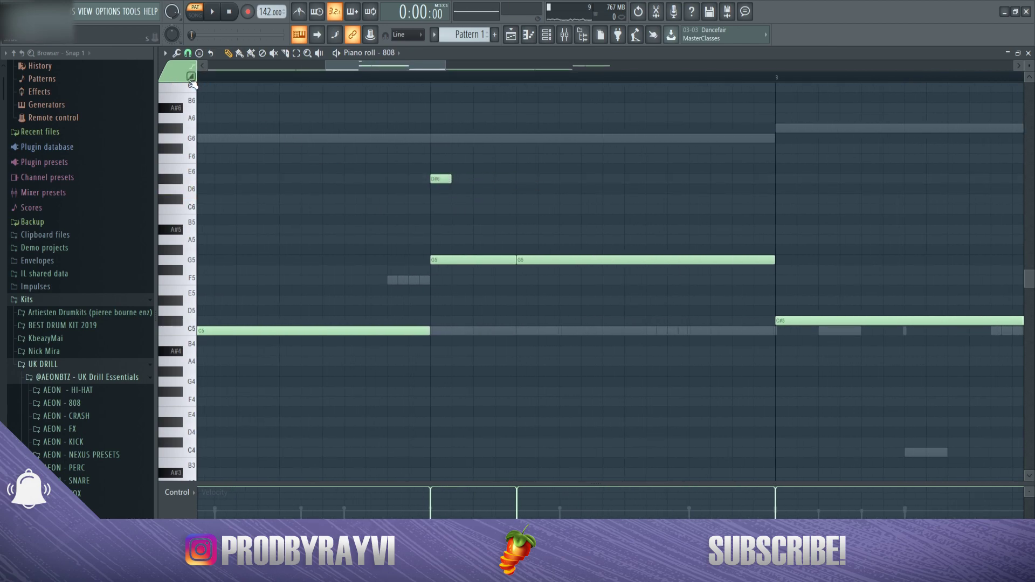
{"action": "scroll", "coordinate": [461, 132], "scroll_direction": "down", "scroll_amount": 5}
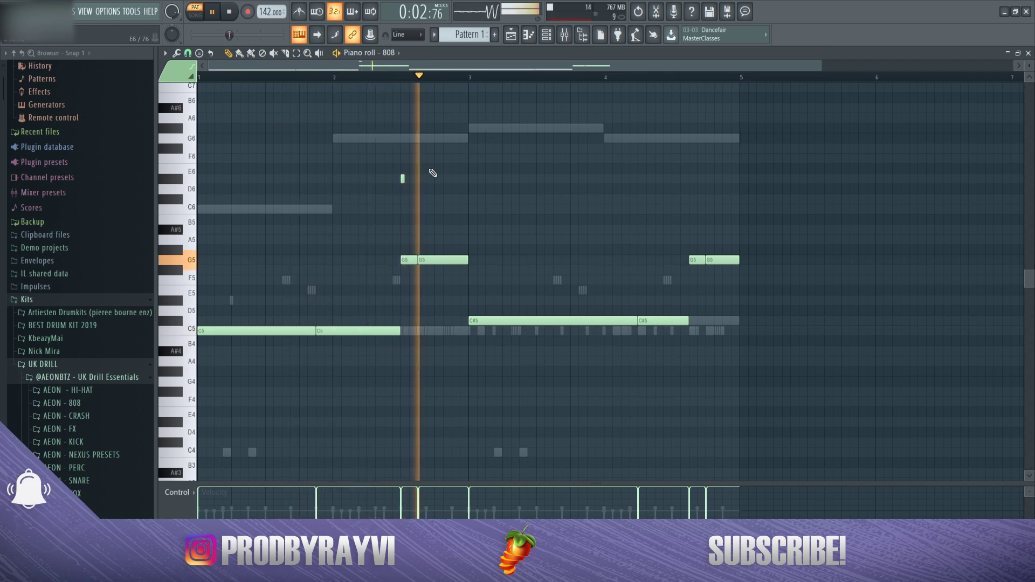
{"action": "scroll", "coordinate": [421, 178], "scroll_direction": "up", "scroll_amount": 4}
{"action": "key", "text": "space"}
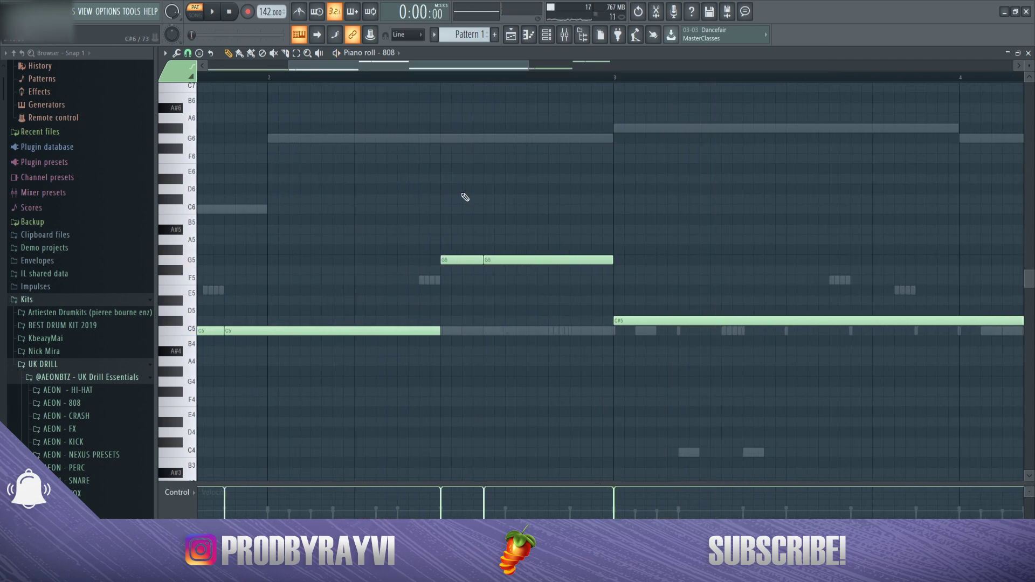
- Try a D#6 slide note at different lengths above the second G5 note in bar 2 of the 808 line
{"action": "left_click", "coordinate": [446, 179]}
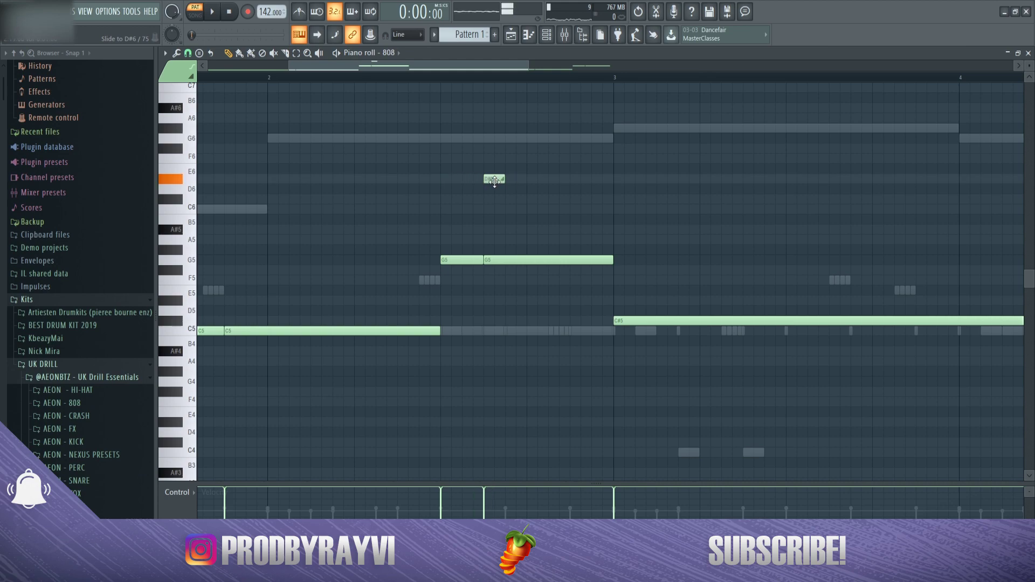
{"action": "left_click_drag", "start_coordinate": [504, 179], "coordinate": [651, 187]}
{"action": "key", "text": "space"}
{"action": "key", "text": "space"}
{"action": "left_click_drag", "start_coordinate": [610, 182], "coordinate": [473, 199]}
{"action": "key", "text": "space"}
{"action": "key", "text": "space"}
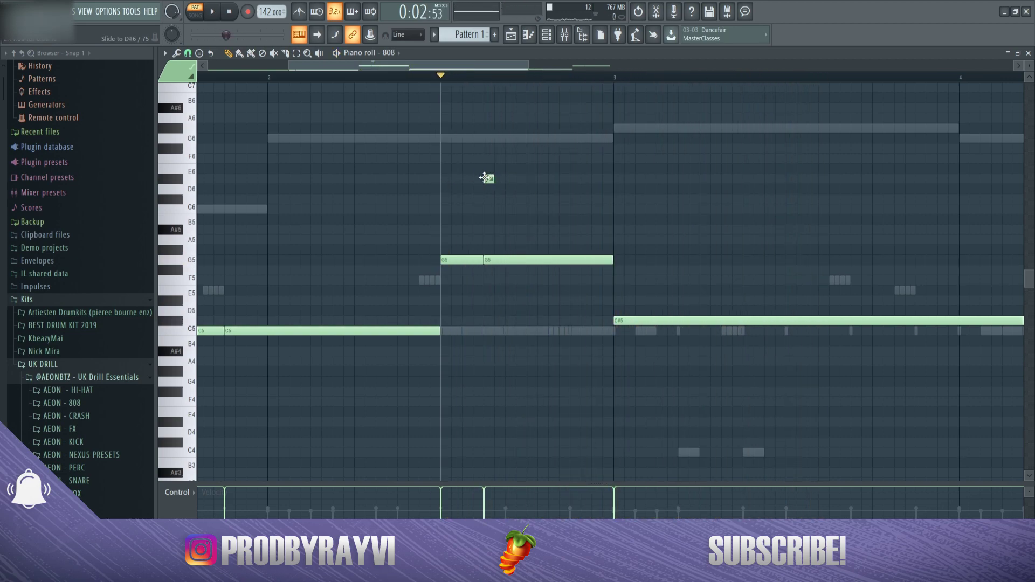
{"action": "right_click", "coordinate": [484, 181]}
- Shorten the second G5 note in bar 2 of the 808 line and add two equally short G5 notes after it
{"action": "scroll", "coordinate": [487, 175], "scroll_direction": "down", "scroll_amount": 3}
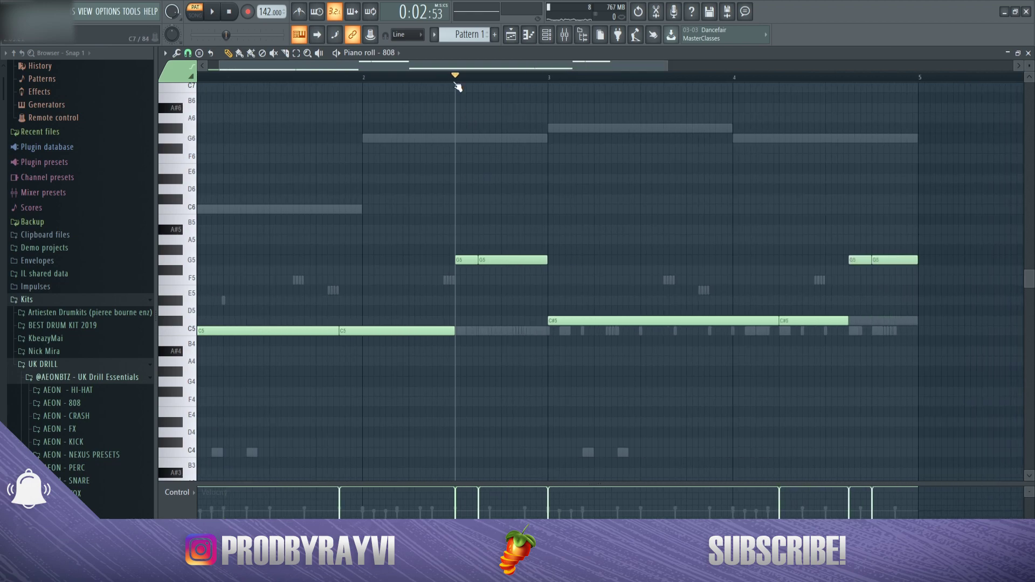
{"action": "left_click_drag", "start_coordinate": [456, 77], "coordinate": [28, 132]}
{"action": "key", "text": "space"}
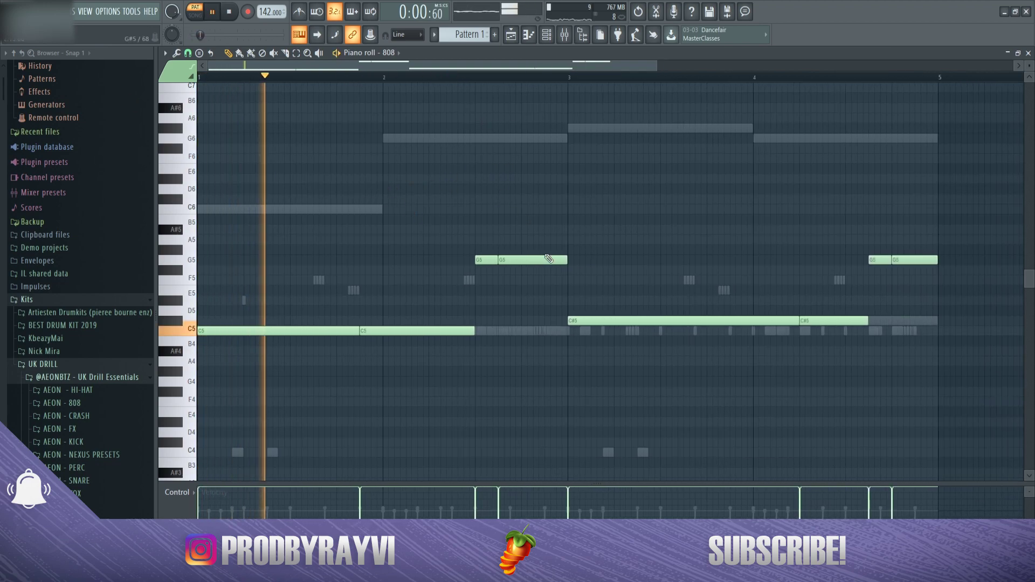
{"action": "scroll", "coordinate": [576, 263], "scroll_direction": "up", "scroll_amount": 1}
{"action": "scroll", "coordinate": [572, 262], "scroll_direction": "up", "scroll_amount": 2}
{"action": "left_click_drag", "start_coordinate": [561, 261], "coordinate": [501, 263]}
{"action": "key", "text": "space"}
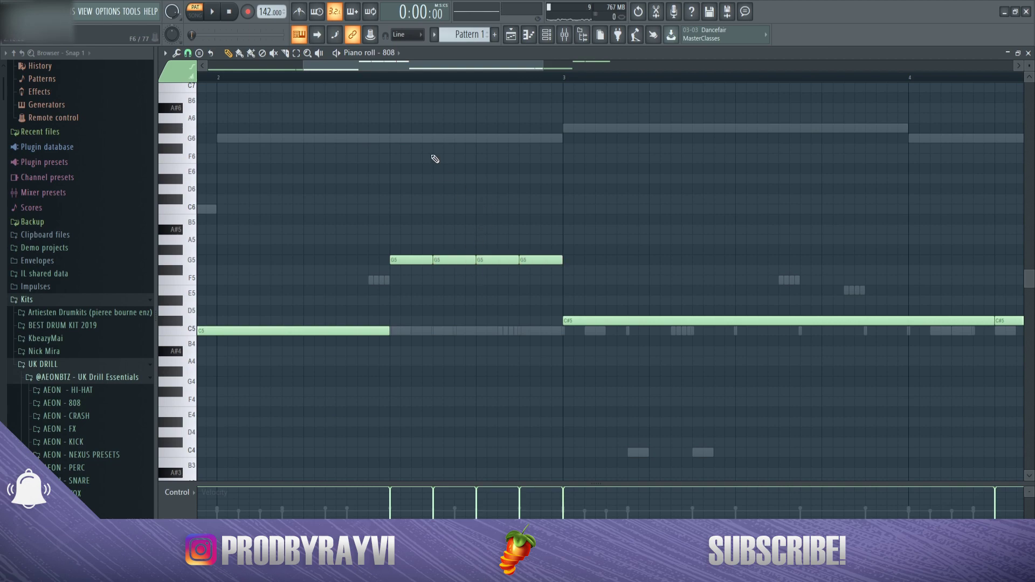
- Add short slide notes at G6, D#6 and D6 above the second, third and fourth G5 notes in bar 2 and play the pattern
{"action": "left_click", "coordinate": [427, 140]}
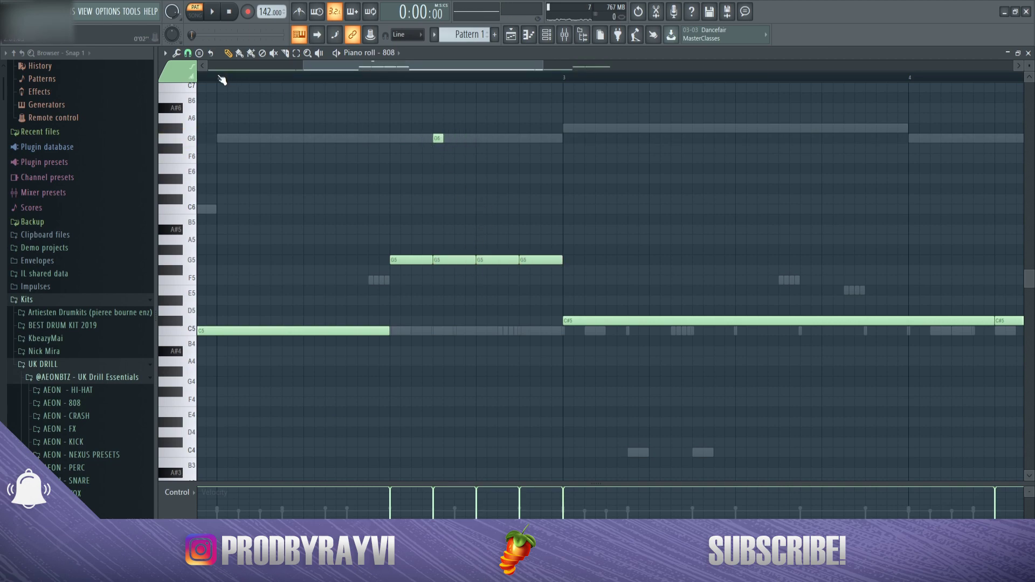
{"action": "left_click", "coordinate": [438, 140]}
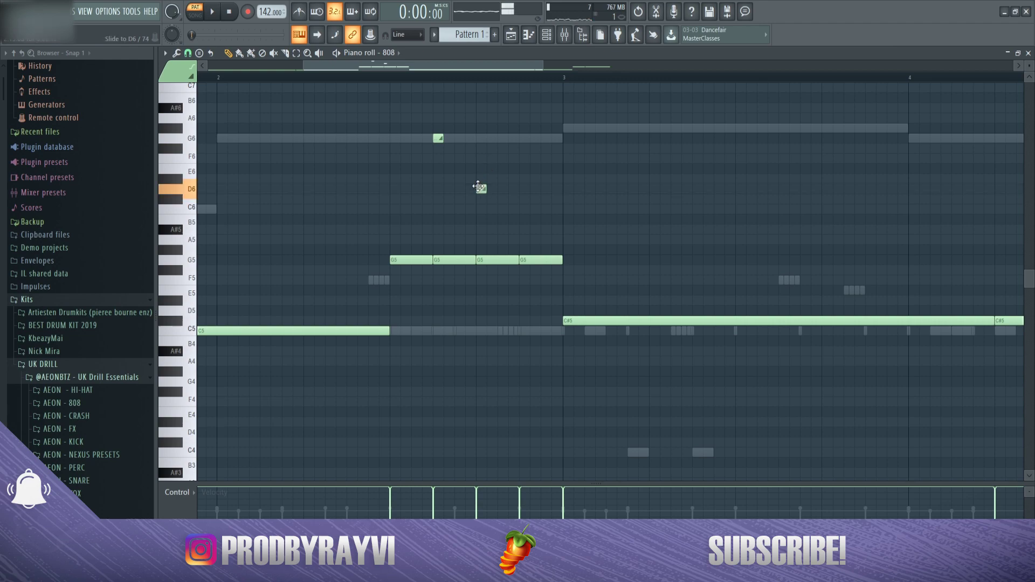
{"action": "key", "text": "space"}
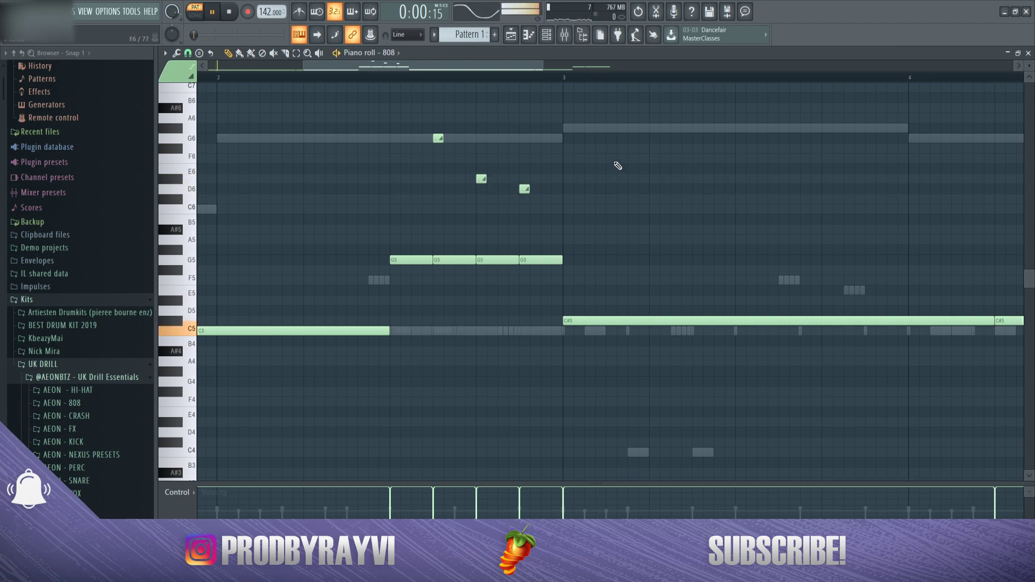
{"action": "scroll", "coordinate": [617, 164], "scroll_direction": "down", "scroll_amount": 4}
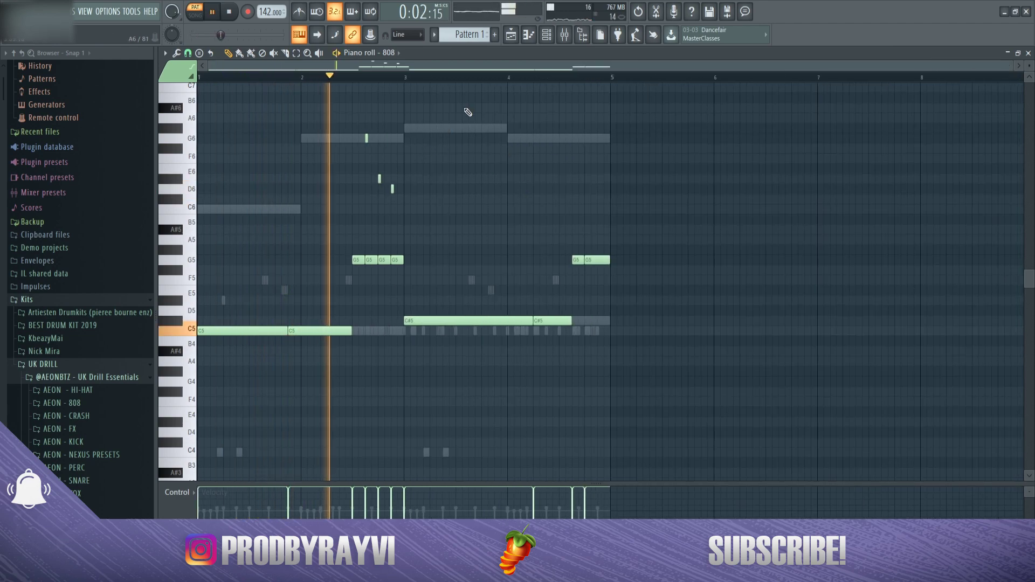
- Shorten the last C#5 note in bar 4 of the 808 line and add another C#5 note directly after it
{"action": "scroll", "coordinate": [555, 296], "scroll_direction": "up", "scroll_amount": 5}
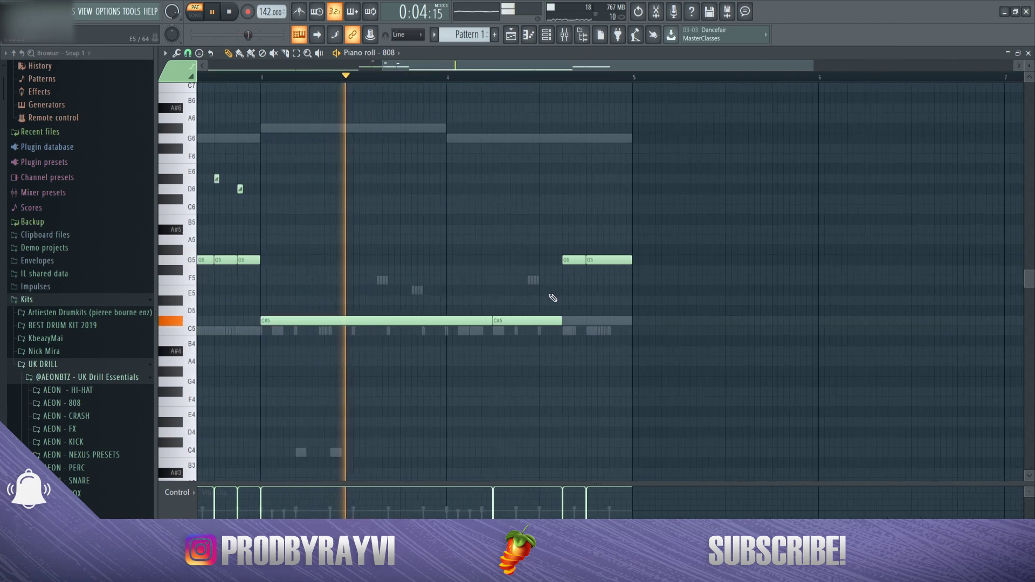
{"action": "key", "text": "space"}
{"action": "left_click_drag", "start_coordinate": [559, 318], "coordinate": [459, 318]}
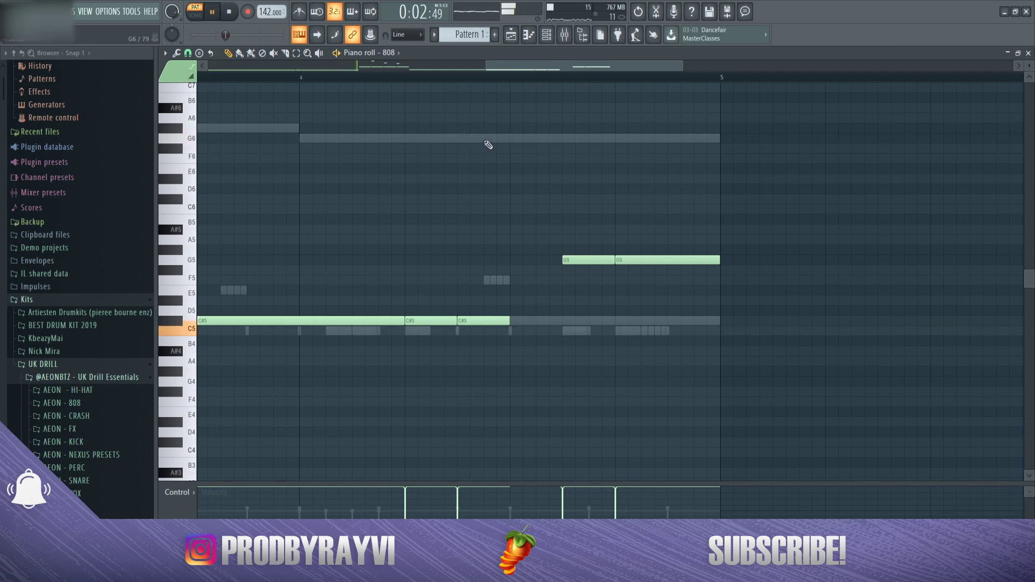
- Add a short G5 slide note above the last C#5 in bar 4 and extend that C#5 up to the next G5 note
{"action": "scroll", "coordinate": [489, 145], "scroll_direction": "down", "scroll_amount": 5}
{"action": "left_click_drag", "start_coordinate": [589, 164], "coordinate": [525, 107]}
{"action": "key", "text": "ctrl+Down"}
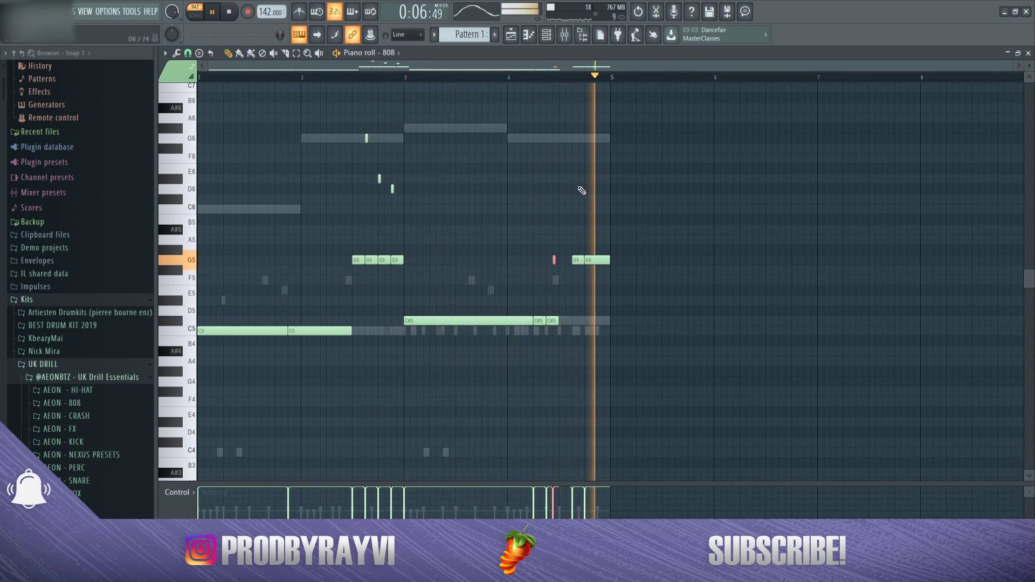
{"action": "scroll", "coordinate": [571, 318], "scroll_direction": "up", "scroll_amount": 5}
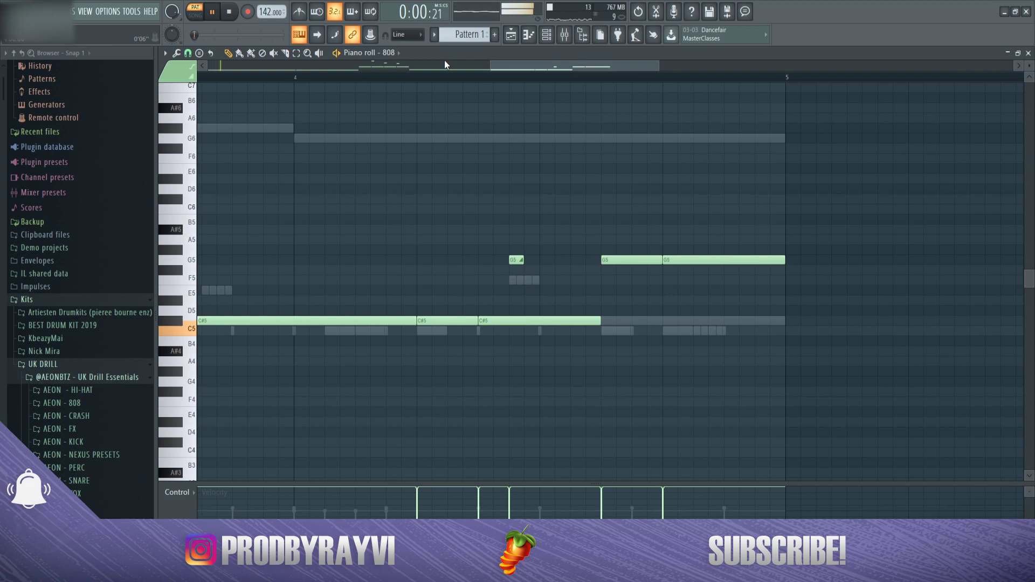
- Try a G6 note above the first of the two long G5 notes at the end of bar 4
{"action": "scroll", "coordinate": [593, 178], "scroll_direction": "down", "scroll_amount": 2}
{"action": "scroll", "coordinate": [620, 264], "scroll_direction": "up", "scroll_amount": 1}
{"action": "left_click", "coordinate": [486, 142]}
{"action": "key", "text": "space"}
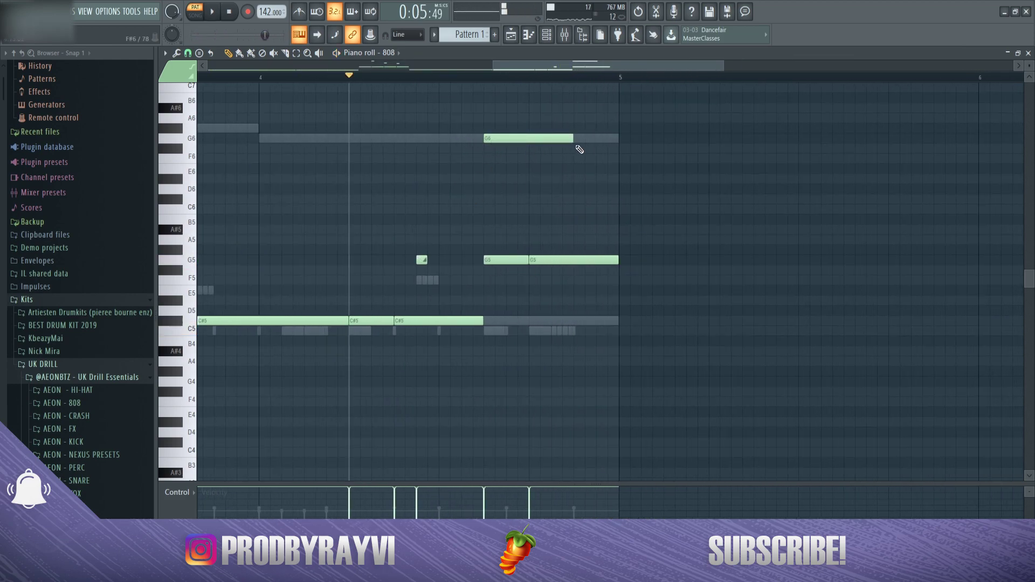
{"action": "right_click", "coordinate": [490, 137]}
- Duplicate the four-bar 808, Keyzone Classic and Keyzone Classic #2 parts into bars 5 to 8
{"action": "key", "text": "space"}
{"action": "scroll", "coordinate": [560, 156], "scroll_direction": "down", "scroll_amount": 4}
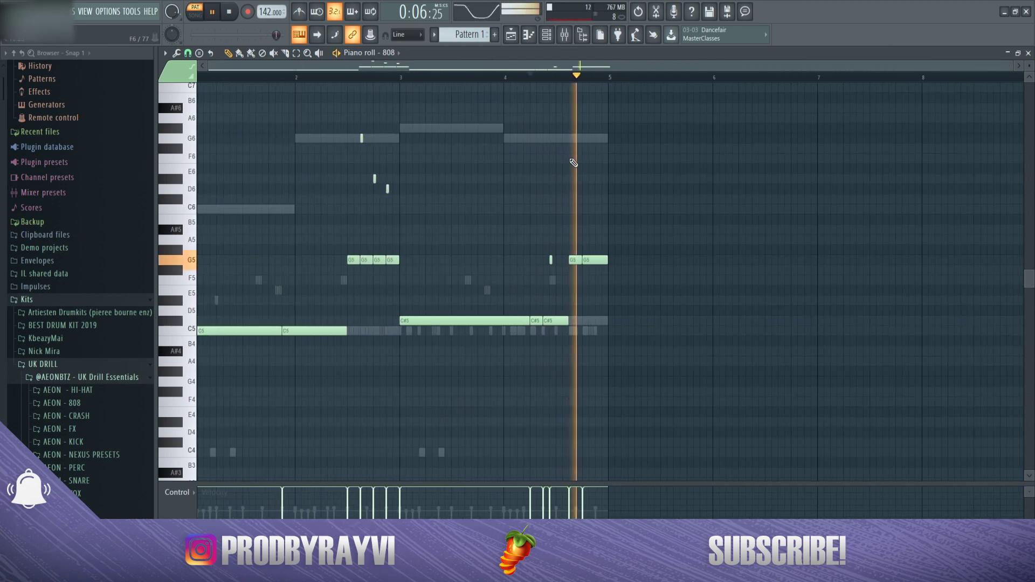
{"action": "key", "text": "F6"}
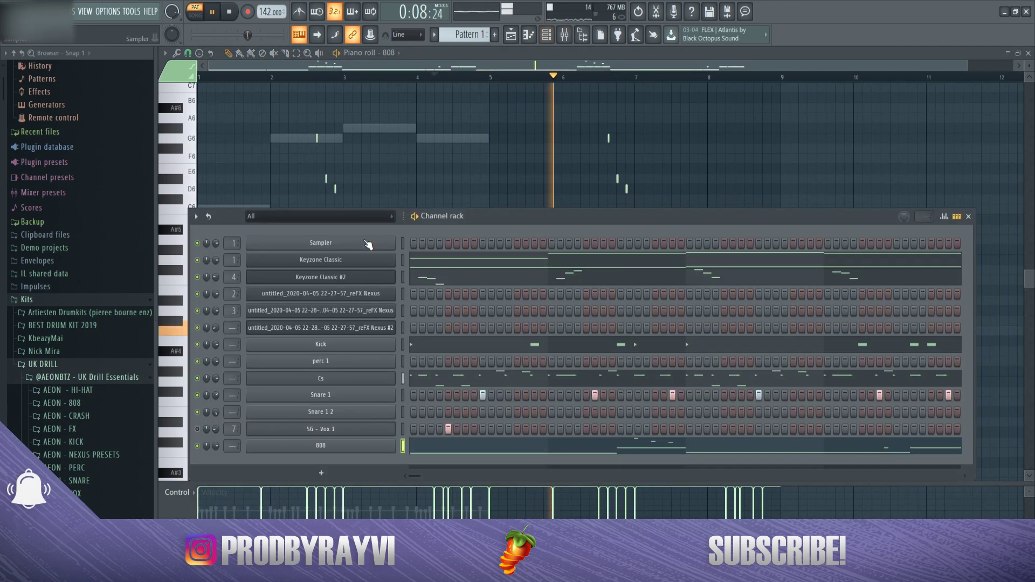
{"action": "right_click", "coordinate": [396, 257]}
{"action": "left_click", "coordinate": [411, 261]}
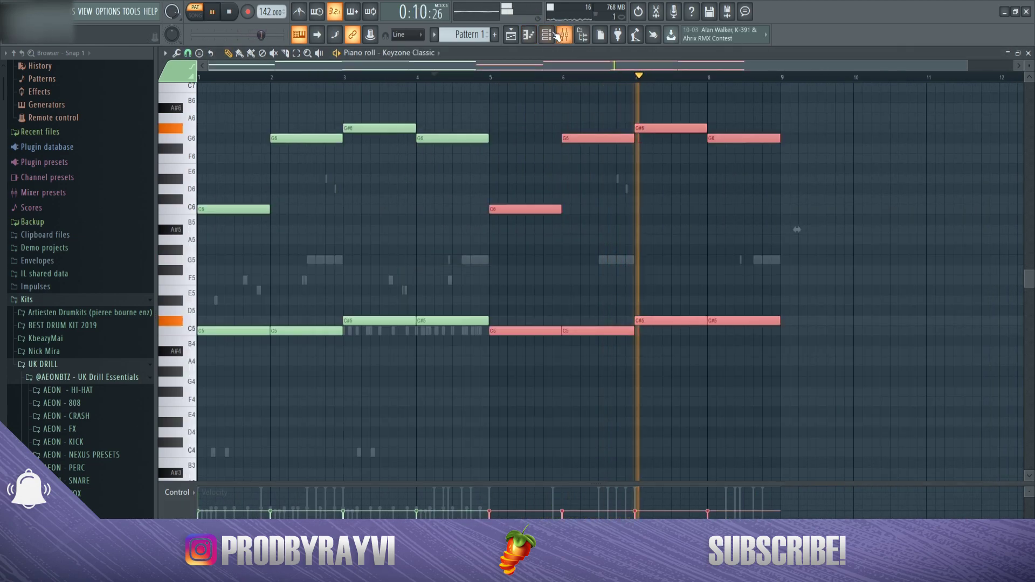
{"action": "key", "text": "F6"}
{"action": "right_click", "coordinate": [396, 276]}
{"action": "left_click", "coordinate": [414, 277]}
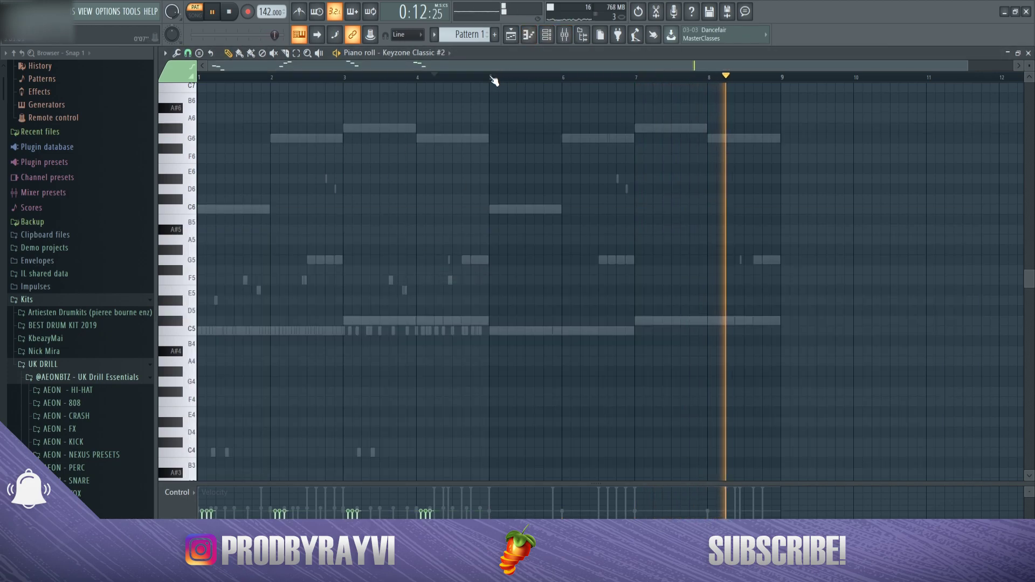
{"action": "key", "text": "space"}
- Reopen the 808 channel's piano roll, return the playhead to bar 1 and play the pattern
{"action": "key", "text": "F6"}
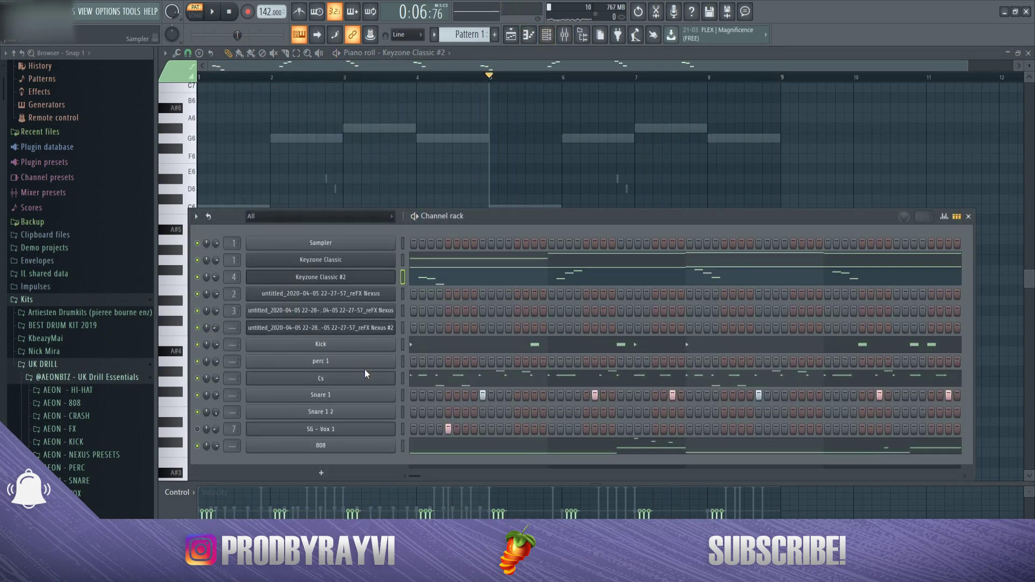
{"action": "right_click", "coordinate": [367, 445]}
{"action": "left_click", "coordinate": [411, 429]}
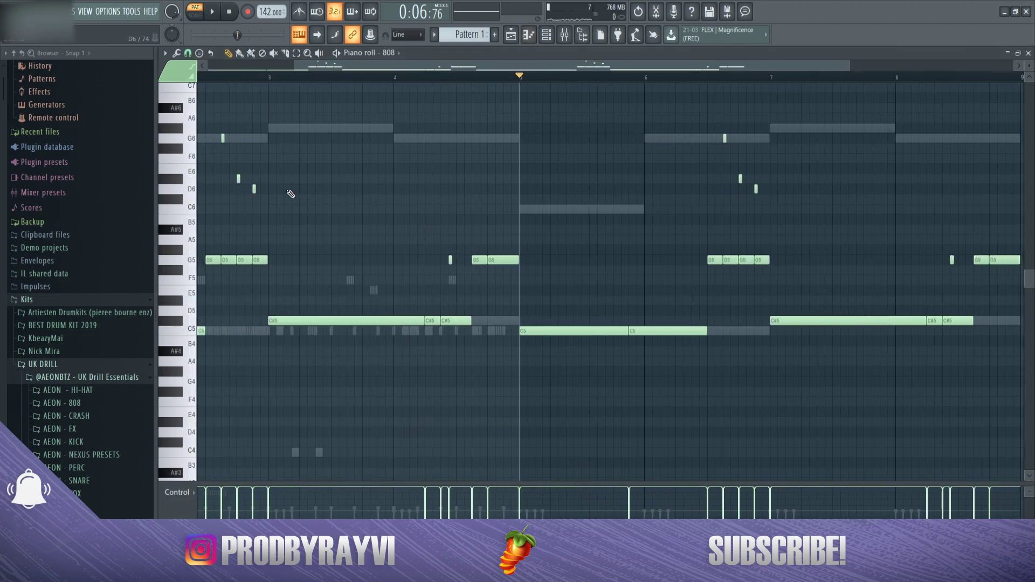
{"action": "left_click_drag", "start_coordinate": [243, 77], "coordinate": [26, 86]}
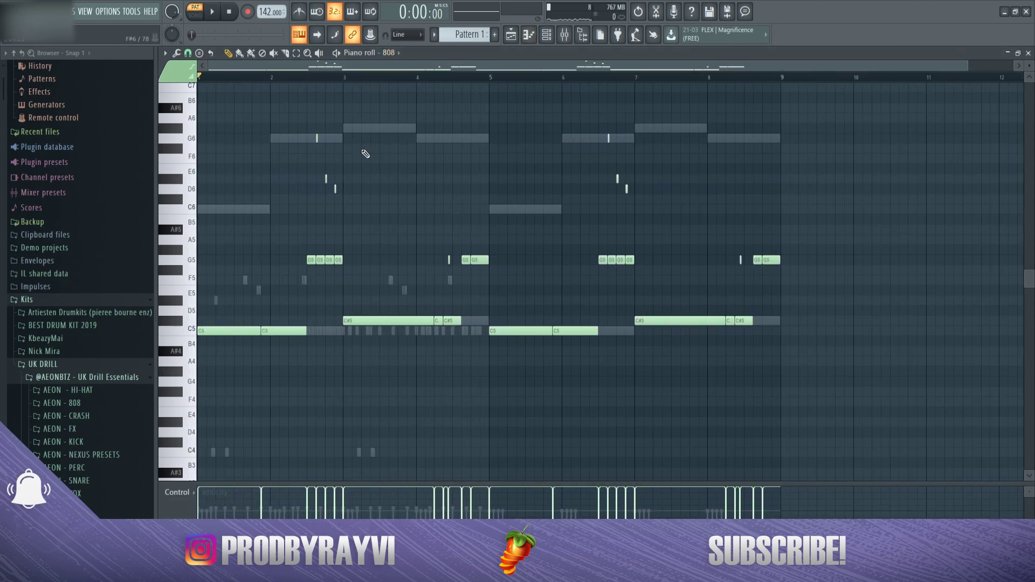
{"action": "scroll", "coordinate": [300, 166], "scroll_direction": "up", "scroll_amount": 3}
{"action": "scroll", "coordinate": [356, 141], "scroll_direction": "down", "scroll_amount": 4}
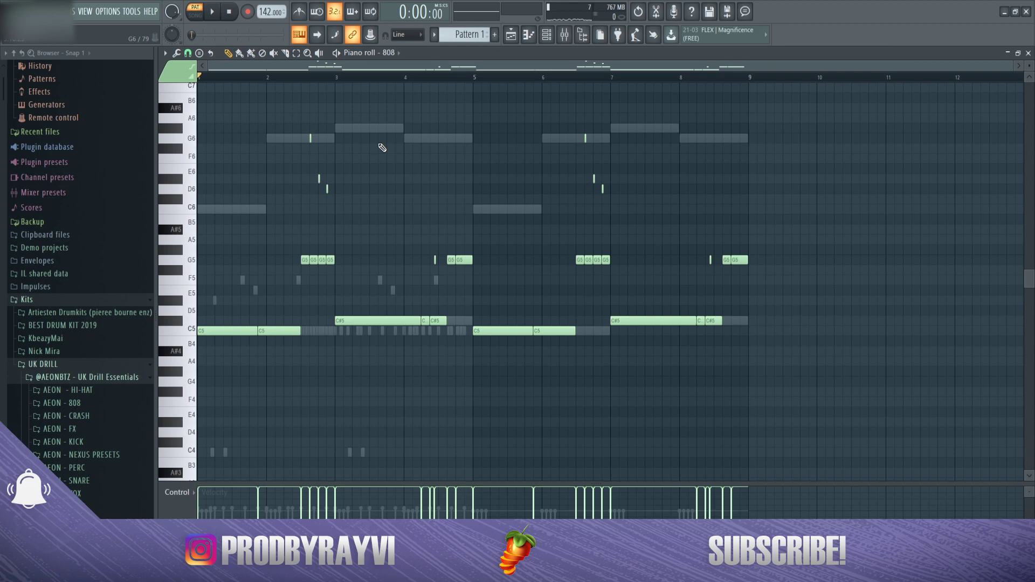
{"action": "key", "text": "space"}
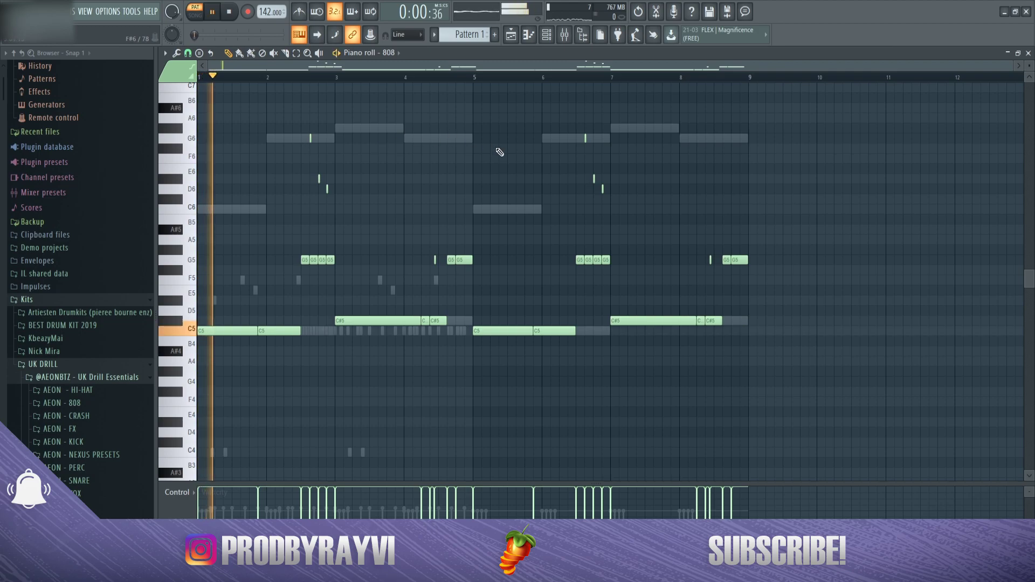
- Play from bar 5 and add short C6 and C#6 notes in bar 6 ahead of the four G5 notes
{"action": "left_click", "coordinate": [477, 79]}
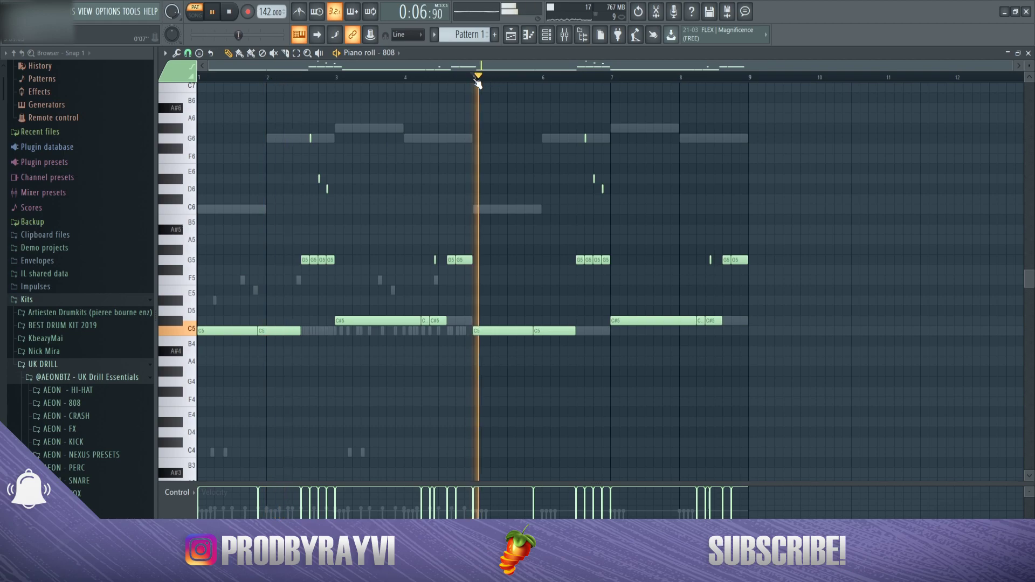
{"action": "scroll", "coordinate": [619, 200], "scroll_direction": "up", "scroll_amount": 4}
{"action": "key", "text": "space"}
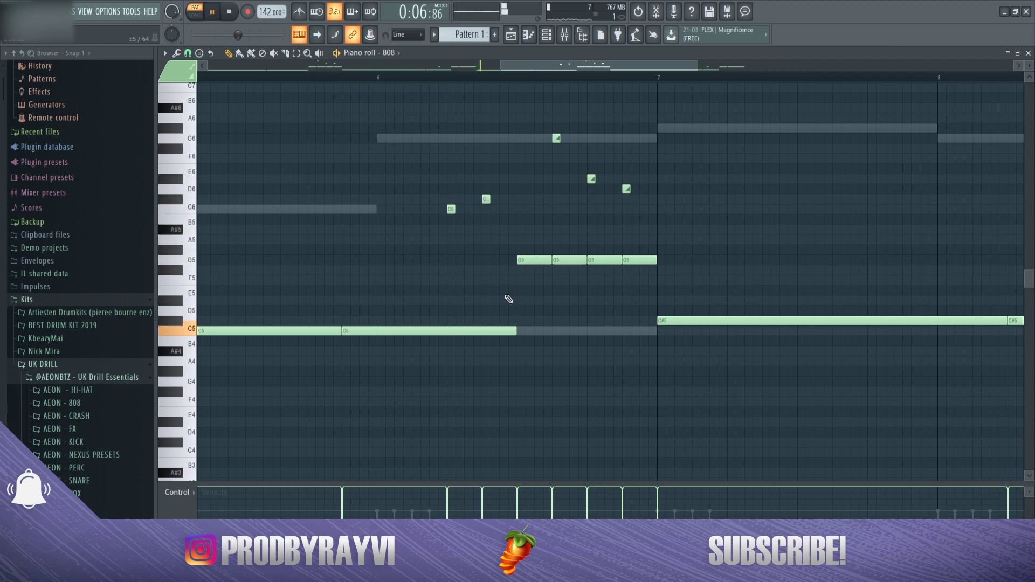
- Shorten the C5 note running through bar 6 and add two C5 notes beneath the short C6 and C#6 notes
{"action": "left_click_drag", "start_coordinate": [515, 332], "coordinate": [445, 331]}
{"action": "left_click", "coordinate": [452, 331]}
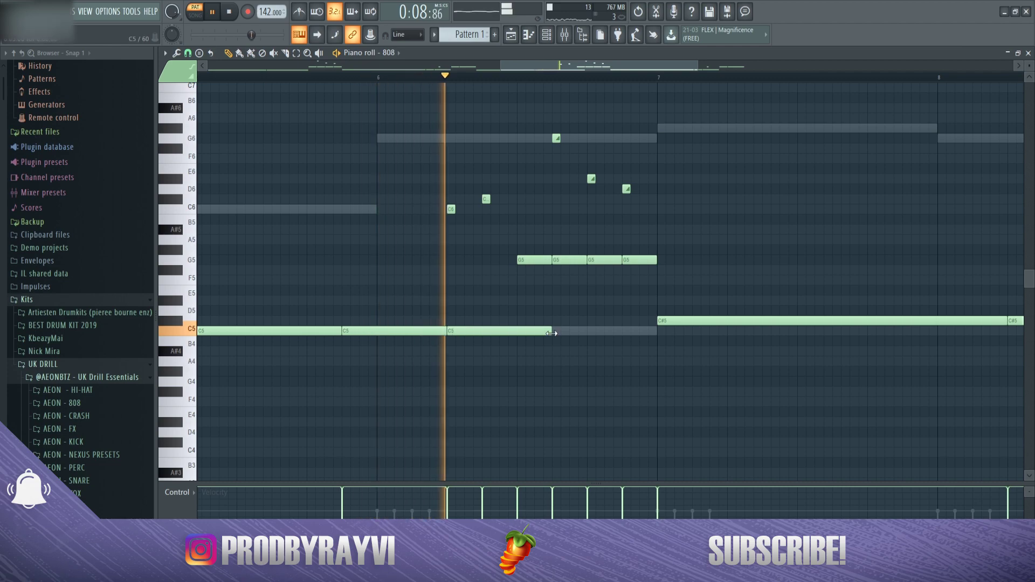
{"action": "left_click_drag", "start_coordinate": [550, 332], "coordinate": [483, 339]}
{"action": "left_click", "coordinate": [488, 331]}
- Make the short C6 and C#6 notes in bar 6 slide notes and play the pattern from the end of bar 5
{"action": "scroll", "coordinate": [476, 287], "scroll_direction": "up", "scroll_amount": 3}
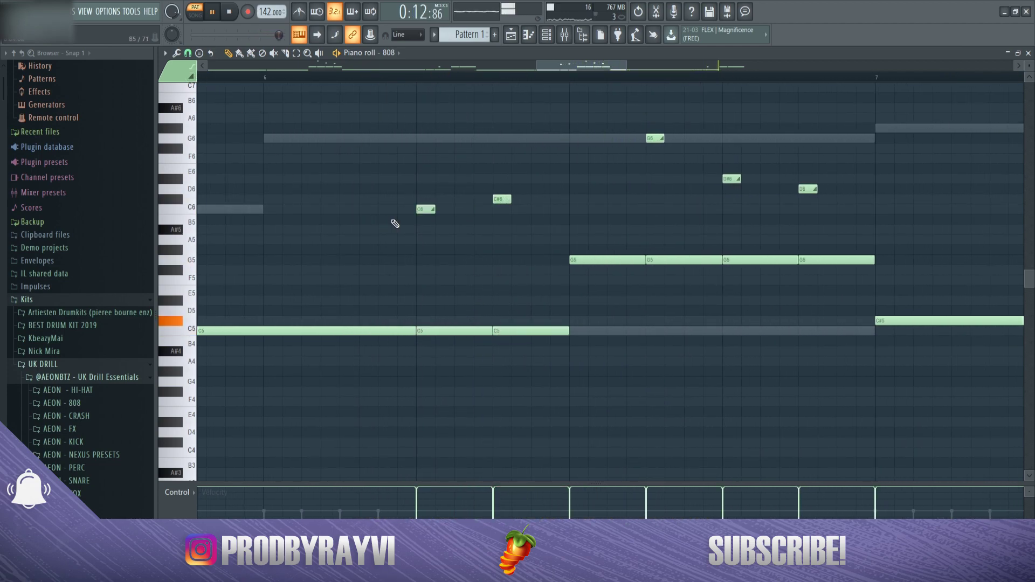
{"action": "scroll", "coordinate": [423, 76], "scroll_direction": "down", "scroll_amount": 5}
{"action": "left_click", "coordinate": [427, 77]}
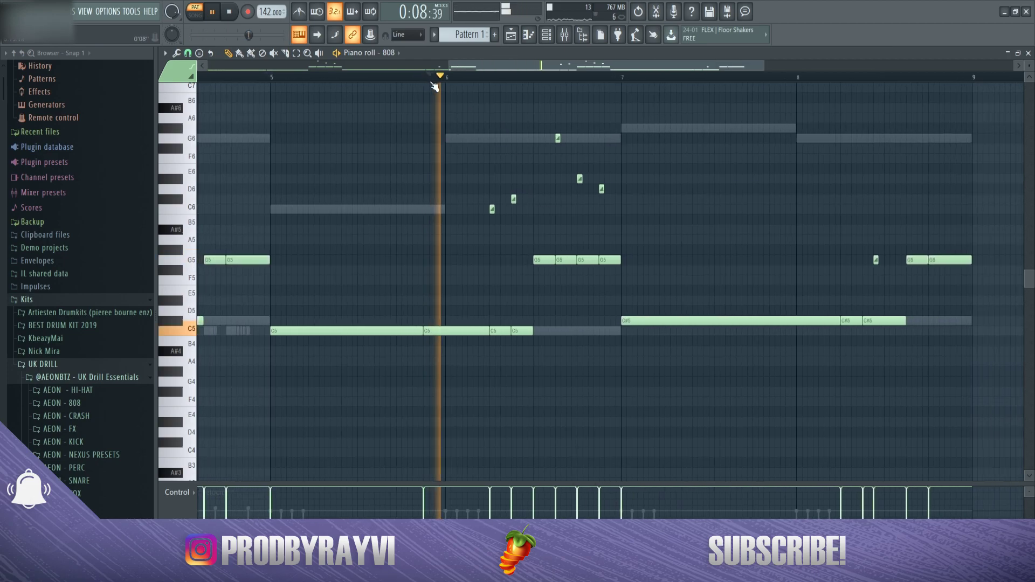
{"action": "scroll", "coordinate": [637, 135], "scroll_direction": "down", "scroll_amount": 4}
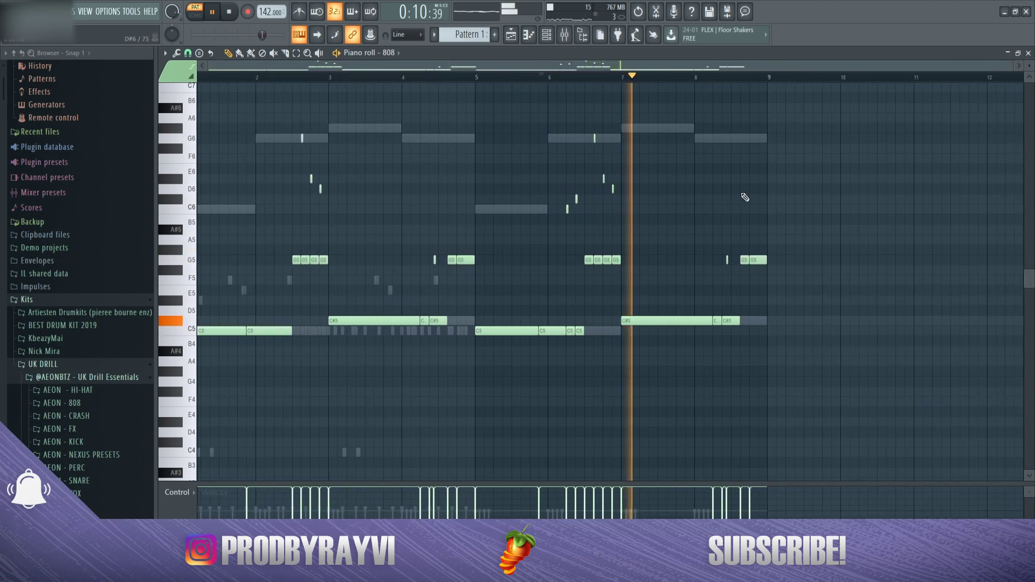
- Try a shorter length for the long C#5 note that starts bar 7 of the 808 line
{"action": "scroll", "coordinate": [740, 216], "scroll_direction": "up", "scroll_amount": 3}
{"action": "key", "text": "space"}
{"action": "scroll", "coordinate": [723, 253], "scroll_direction": "up", "scroll_amount": 3}
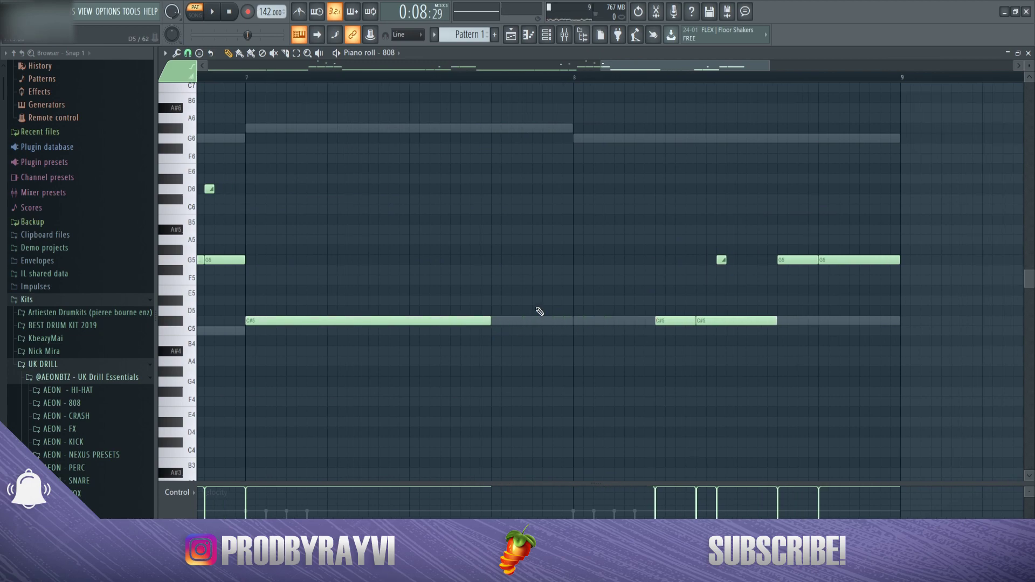
{"action": "scroll", "coordinate": [536, 247], "scroll_direction": "down", "scroll_amount": 3}
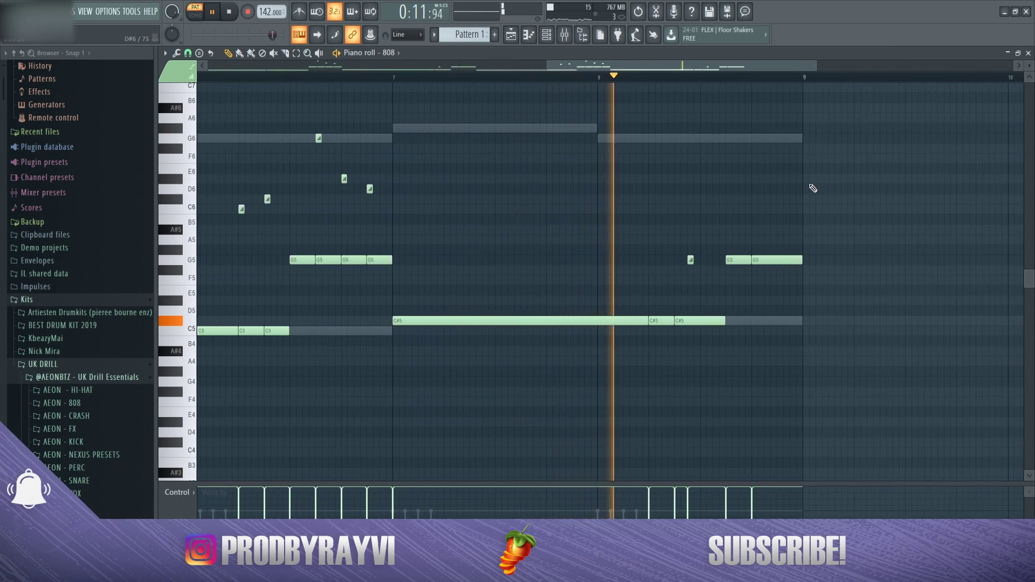
- Shorten the last G5 note in bar 8 and add a G6 note after it to fill the end of the bar
{"action": "scroll", "coordinate": [803, 254], "scroll_direction": "up", "scroll_amount": 3}
{"action": "key", "text": "space"}
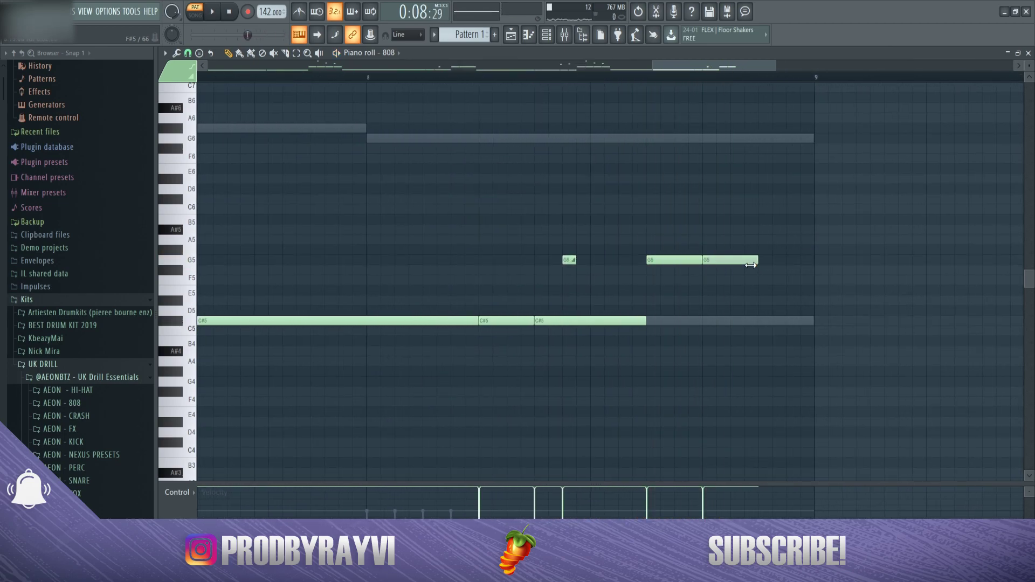
{"action": "scroll", "coordinate": [636, 89], "scroll_direction": "down", "scroll_amount": 4}
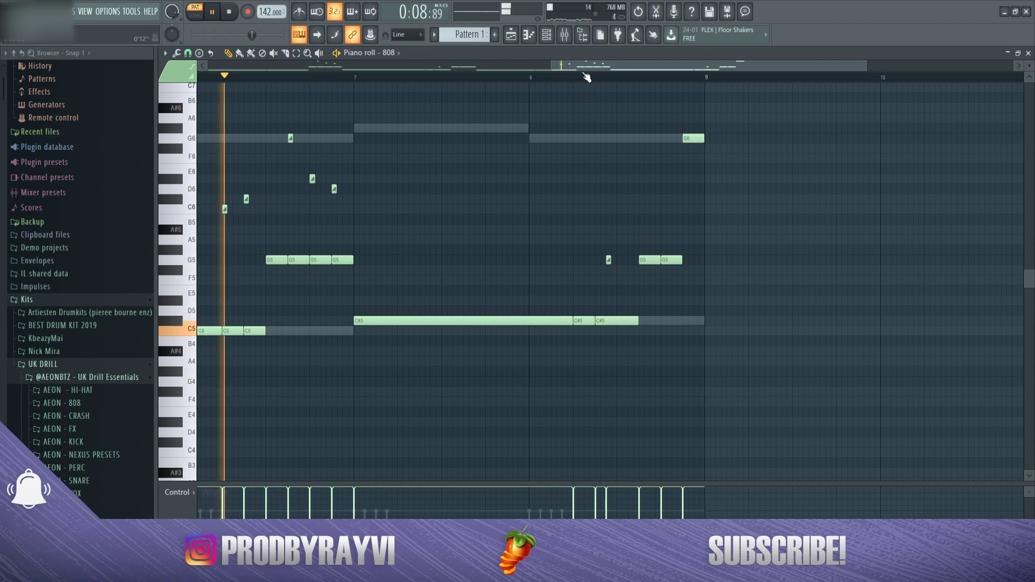
- Play the pattern from bar 8 through its loop back to bar 1 and open the channel rack
{"action": "left_click", "coordinate": [583, 78]}
{"action": "scroll", "coordinate": [716, 143], "scroll_direction": "down", "scroll_amount": 3}
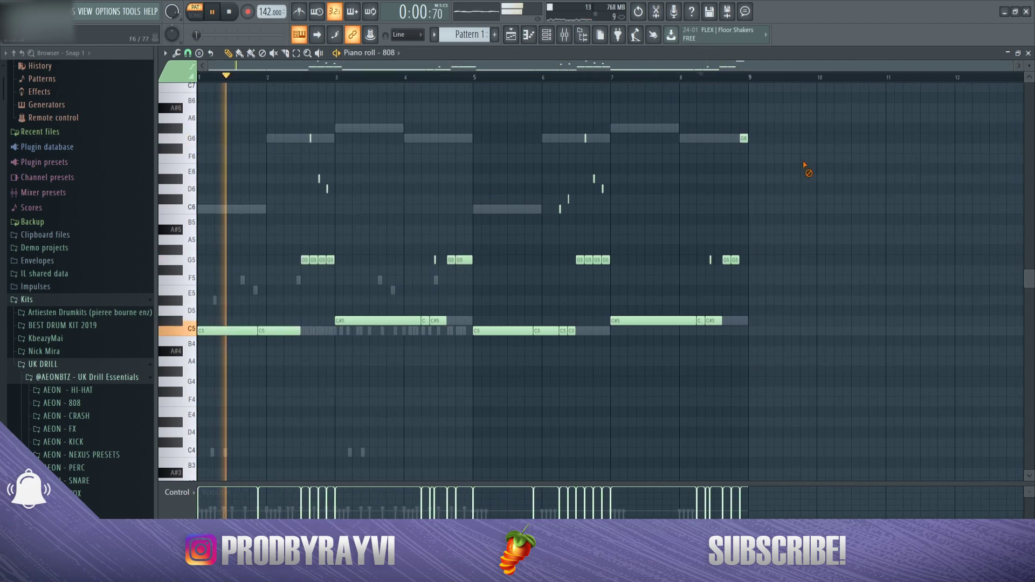
{"action": "left_click", "coordinate": [546, 34]}
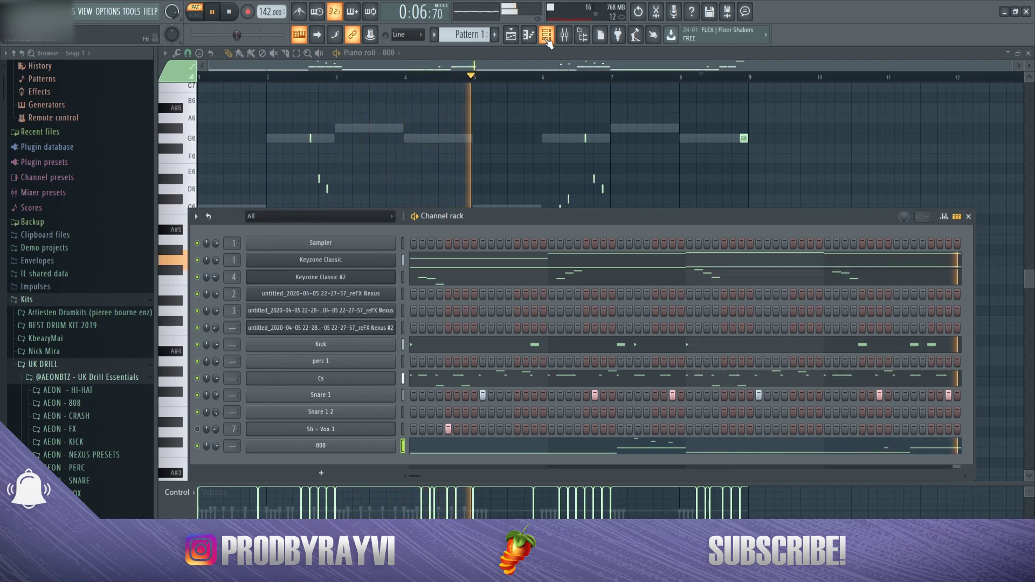
- Duplicate the first four bars of the Snare 1 pattern into bars 5 to 8 in its piano roll
{"action": "right_click", "coordinate": [360, 397]}
{"action": "left_click", "coordinate": [407, 393]}
{"action": "left_click_drag", "start_coordinate": [475, 79], "coordinate": [201, 89]}
{"action": "key", "text": "ctrl+b"}
{"action": "key", "text": "ctrl+d"}
- Duplicate the first four bars of Kick notes into bars 5 to 8 in the Kick piano roll
{"action": "left_click", "coordinate": [547, 34]}
{"action": "right_click", "coordinate": [360, 345]}
{"action": "left_click", "coordinate": [407, 342]}
{"action": "left_click_drag", "start_coordinate": [474, 79], "coordinate": [202, 89]}
{"action": "key", "text": "ctrl+b"}
{"action": "key", "text": "ctrl+d"}
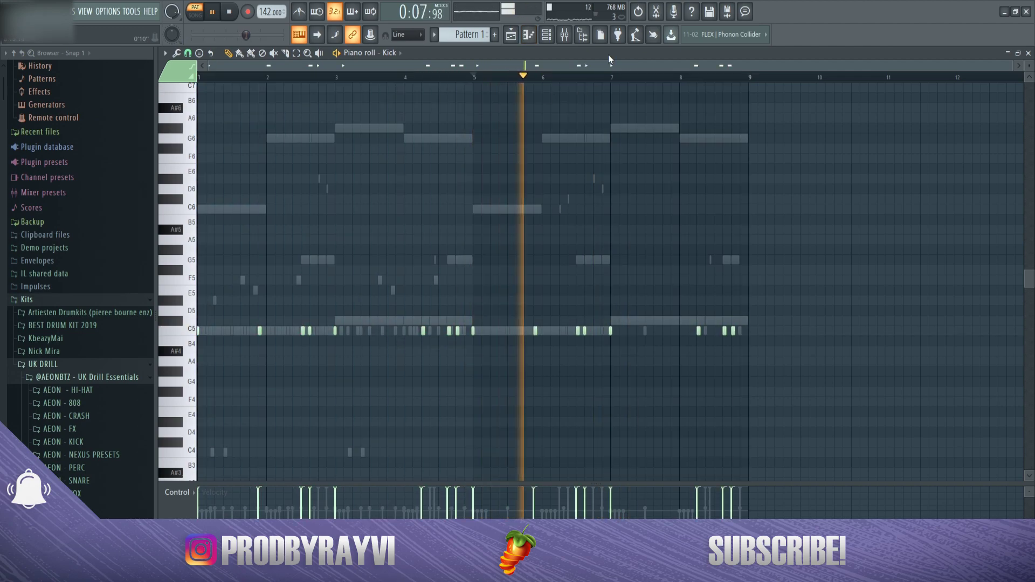
- Duplicate the first four bars of the Cs channel's notes into bars 5 to 8 in its piano roll
{"action": "left_click", "coordinate": [546, 35]}
{"action": "right_click", "coordinate": [369, 373]}
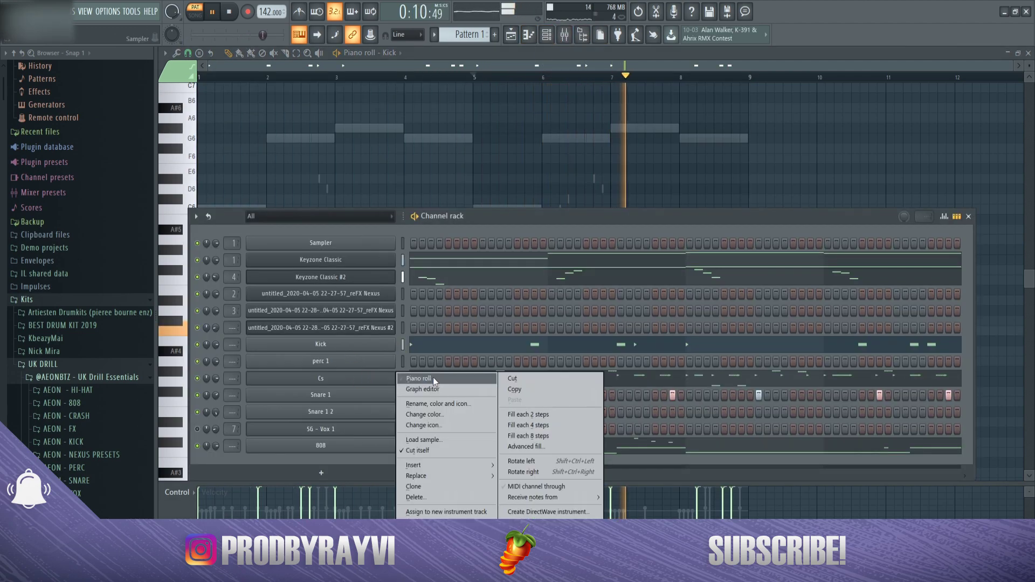
{"action": "left_click", "coordinate": [410, 373]}
{"action": "left_click_drag", "start_coordinate": [477, 80], "coordinate": [206, 108]}
{"action": "key", "text": "ctrl+b"}
{"action": "key", "text": "ctrl+d"}
- Stop playback and turn on Cut itself for the 808 channel in the channel rack
{"action": "left_click", "coordinate": [547, 34]}
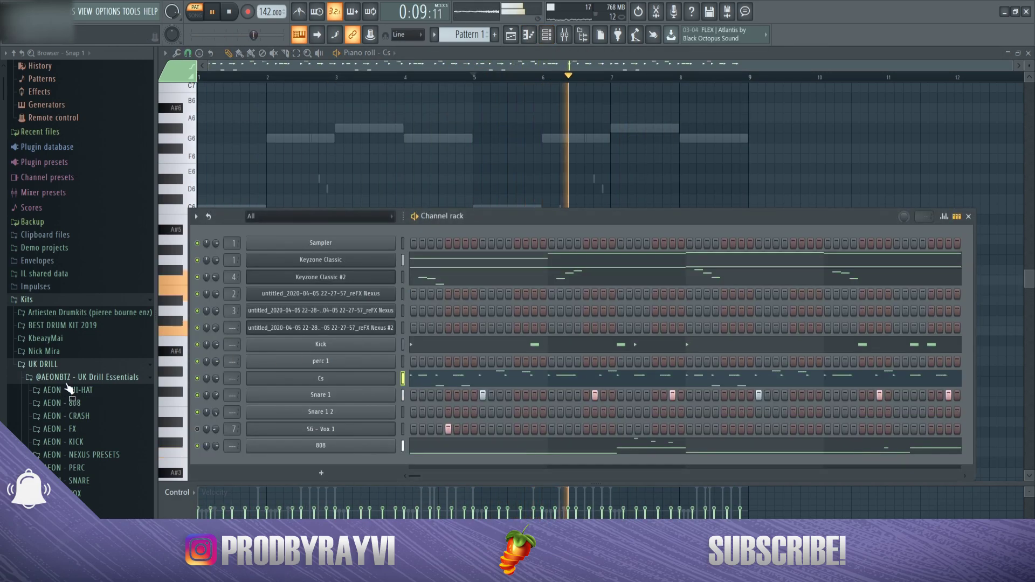
{"action": "right_click", "coordinate": [400, 437]}
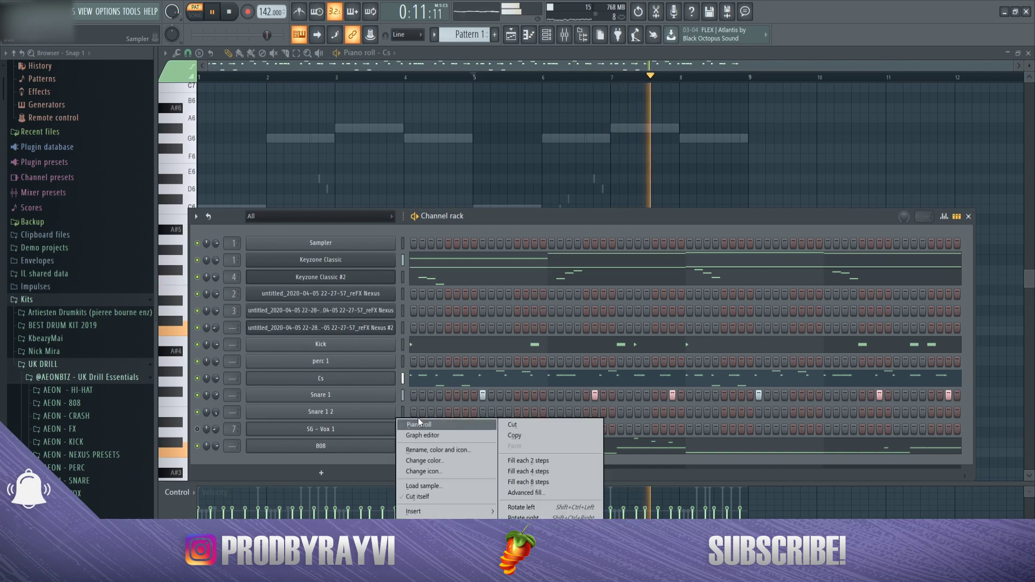
{"action": "left_click", "coordinate": [350, 447]}
{"action": "key", "text": "space"}
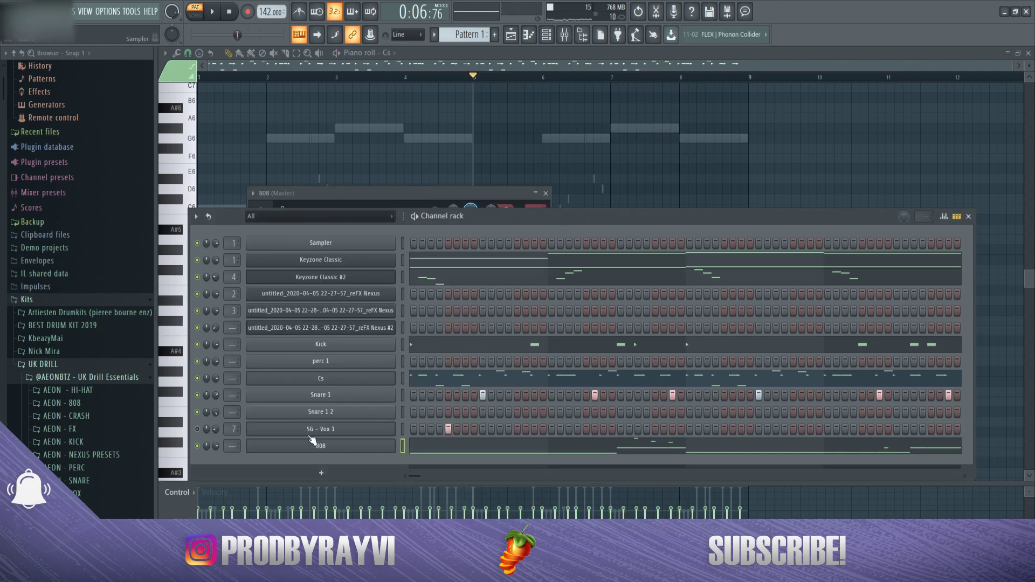
{"action": "right_click", "coordinate": [333, 447]}
{"action": "left_click", "coordinate": [428, 496]}
- Review the 808 channel's sample settings and its volume envelope, then return to the channel rack
{"action": "left_click", "coordinate": [332, 449]}
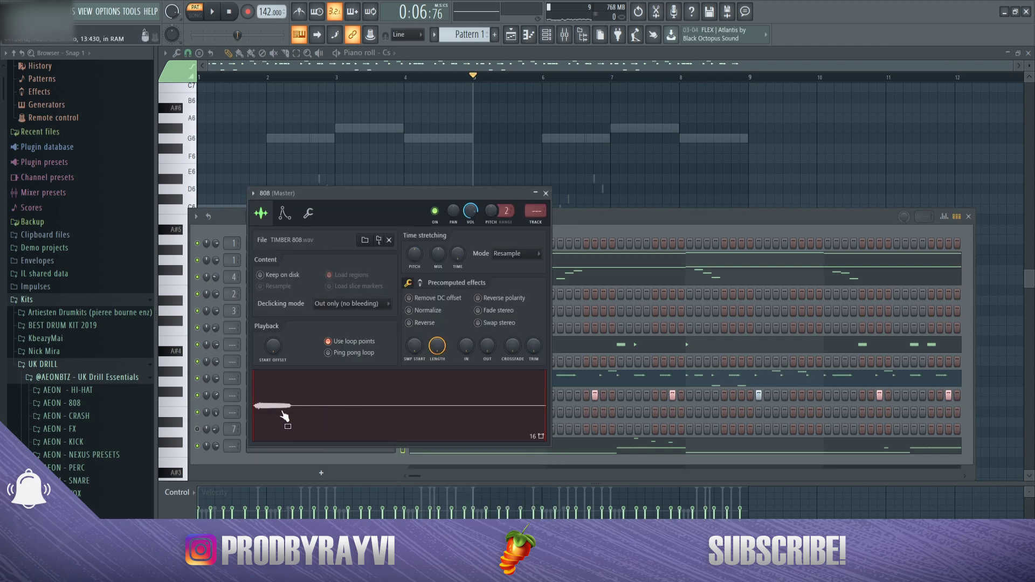
{"action": "left_click", "coordinate": [595, 223]}
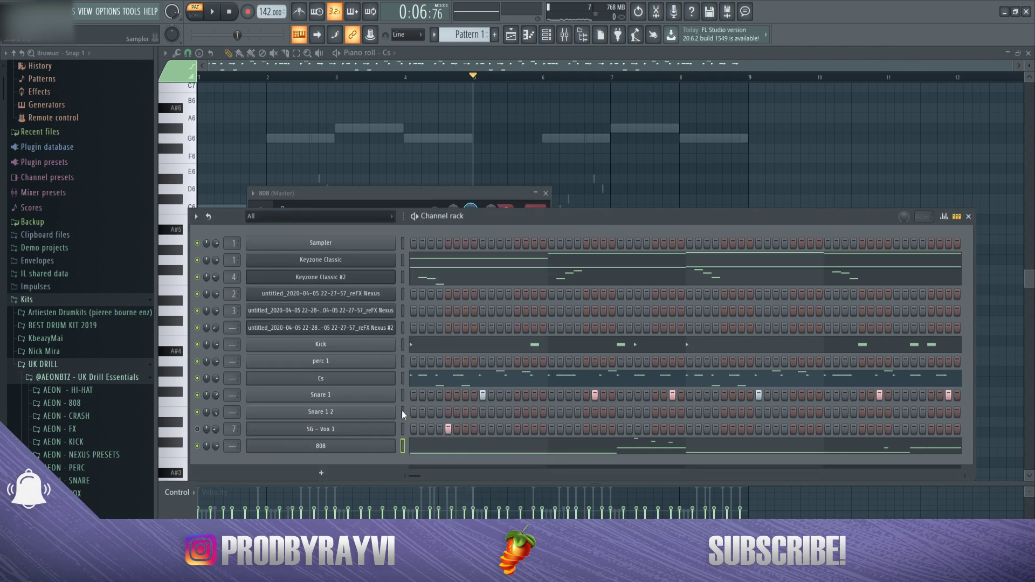
{"action": "left_click", "coordinate": [344, 452]}
{"action": "left_click", "coordinate": [285, 213]}
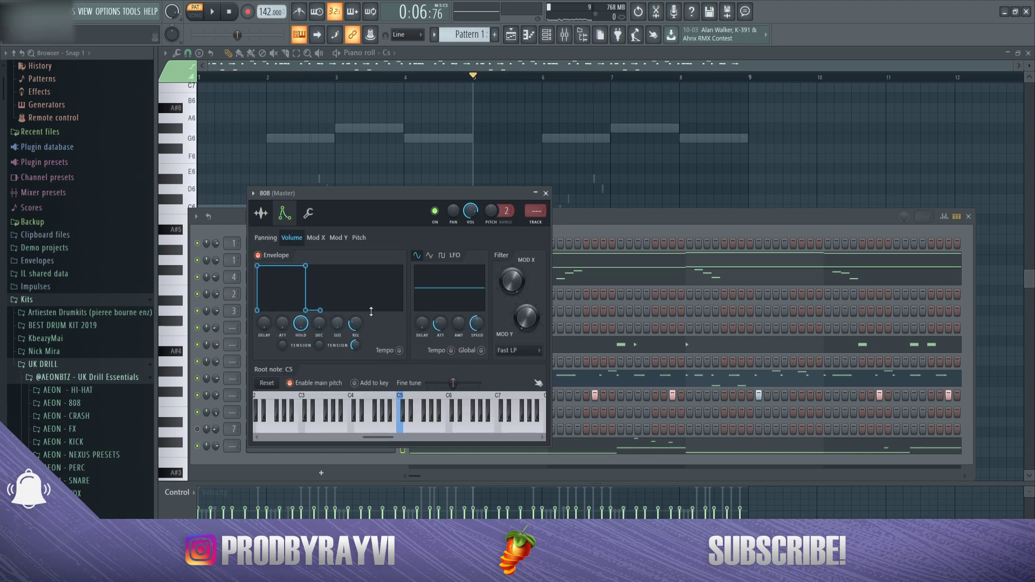
{"action": "left_click", "coordinate": [587, 220]}
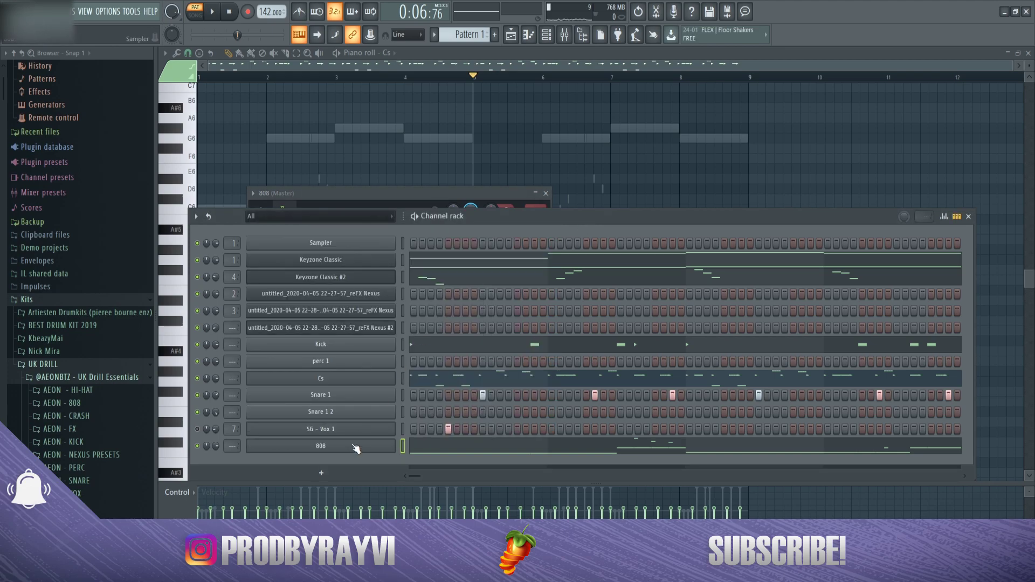
- Lengthen the first C5 note in bar 1 of the 808 line to three beats and play from the start
{"action": "right_click", "coordinate": [356, 448]}
{"action": "left_click", "coordinate": [419, 425]}
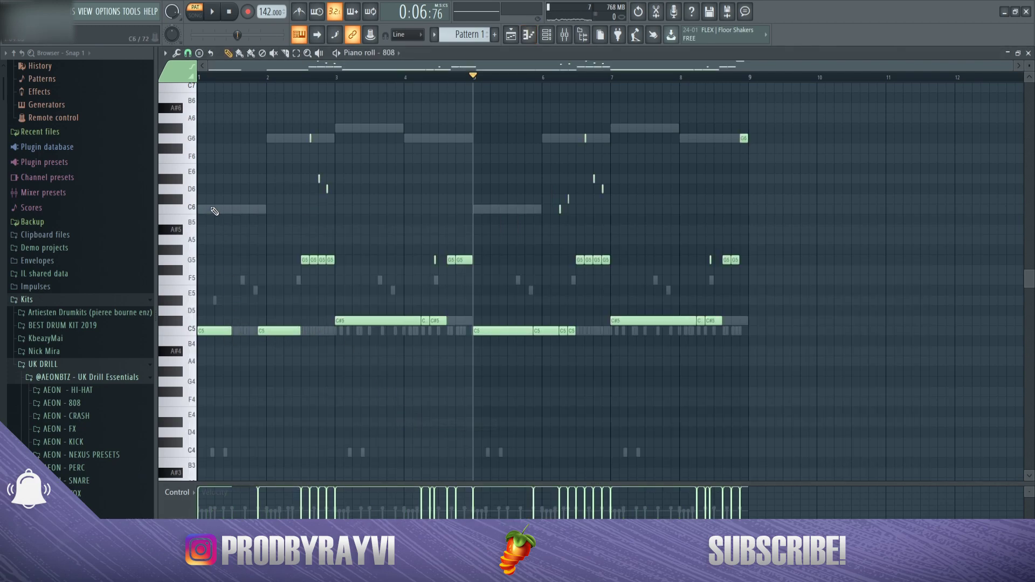
{"action": "scroll", "coordinate": [232, 81], "scroll_direction": "up", "scroll_amount": 4}
{"action": "left_click_drag", "start_coordinate": [205, 78], "coordinate": [26, 80]}
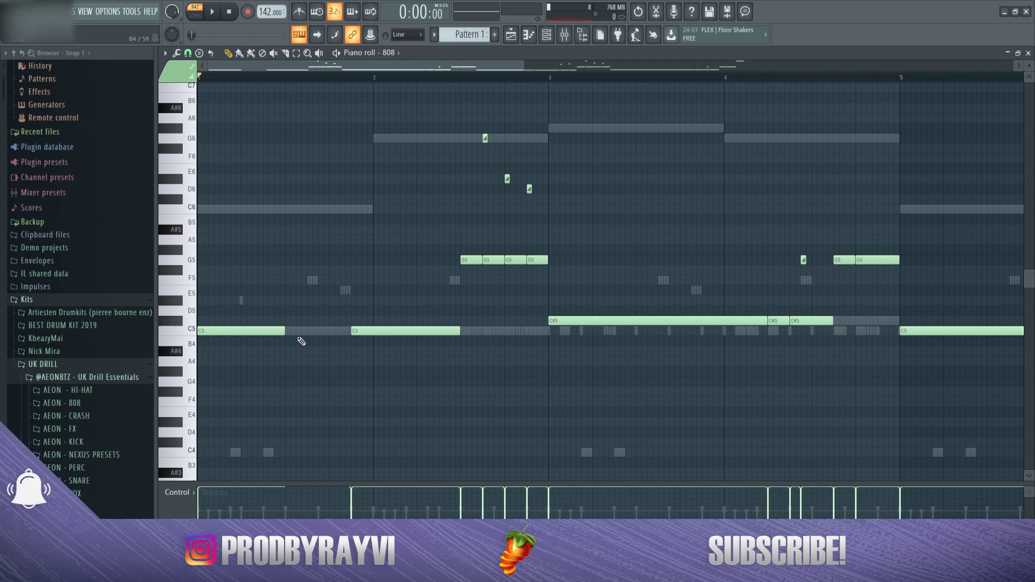
{"action": "scroll", "coordinate": [273, 252], "scroll_direction": "up", "scroll_amount": 2}
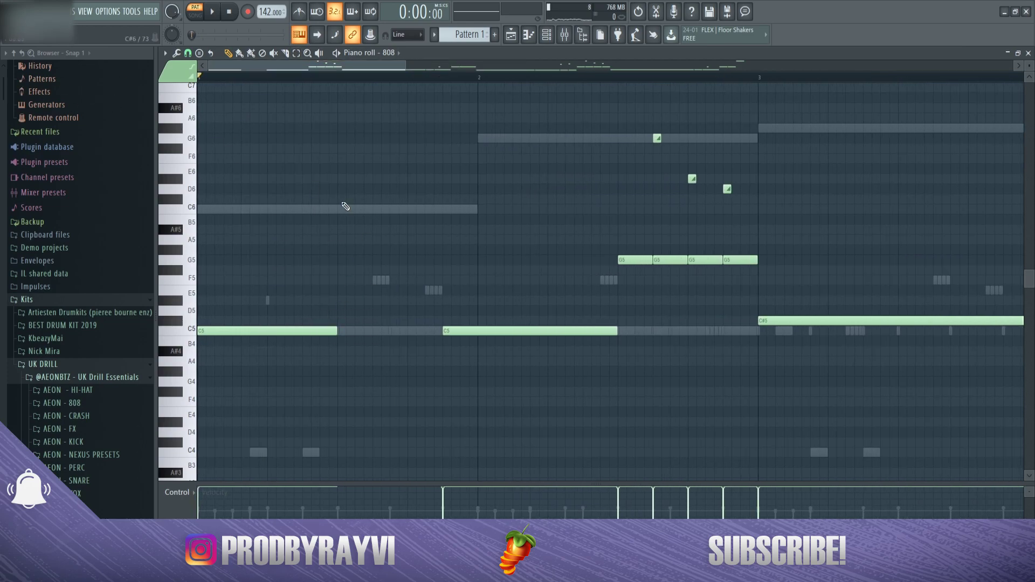
{"action": "left_click_drag", "start_coordinate": [336, 330], "coordinate": [309, 341]}
{"action": "left_click_drag", "start_coordinate": [376, 340], "coordinate": [408, 341]}
{"action": "scroll", "coordinate": [559, 262], "scroll_direction": "down", "scroll_amount": 3}
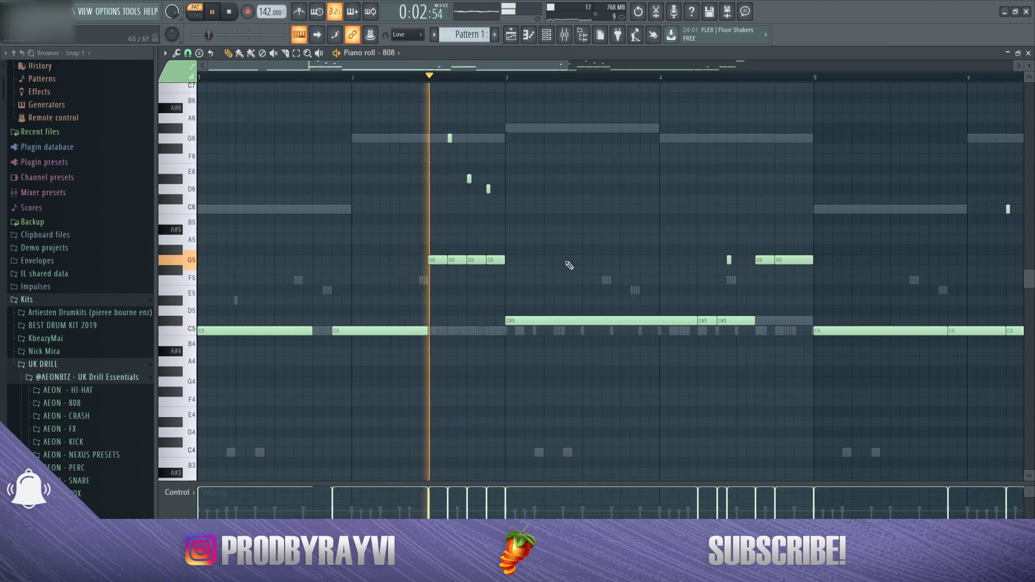
- Shorten the long 808 notes that start bars 3, 5 and 7 to three beats each
{"action": "scroll", "coordinate": [541, 315], "scroll_direction": "down", "scroll_amount": 2}
{"action": "left_click_drag", "start_coordinate": [505, 321], "coordinate": [454, 330]}
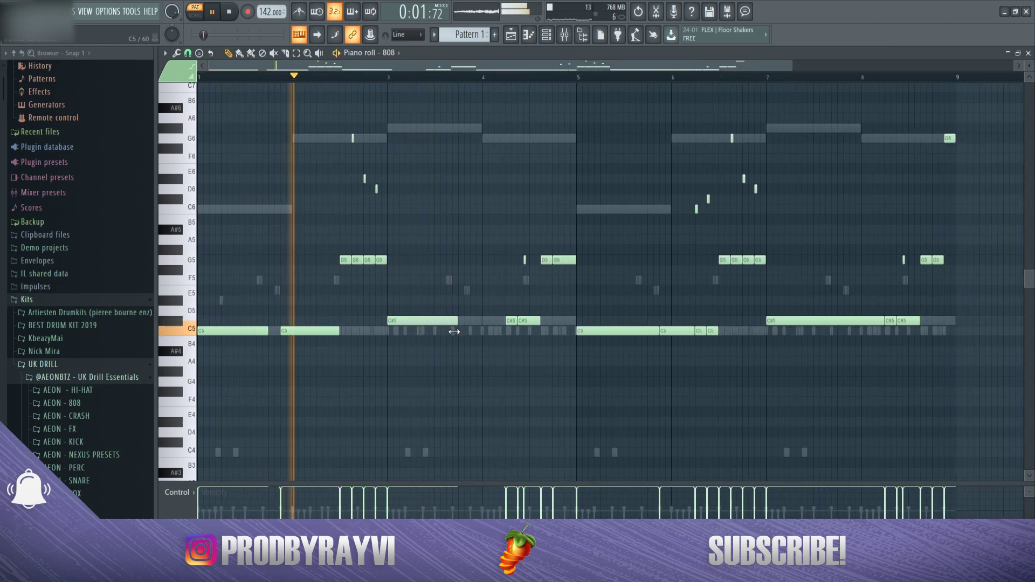
{"action": "left_click", "coordinate": [639, 334], "text": "ctrl"}
{"action": "left_click_drag", "start_coordinate": [653, 335], "coordinate": [642, 338]}
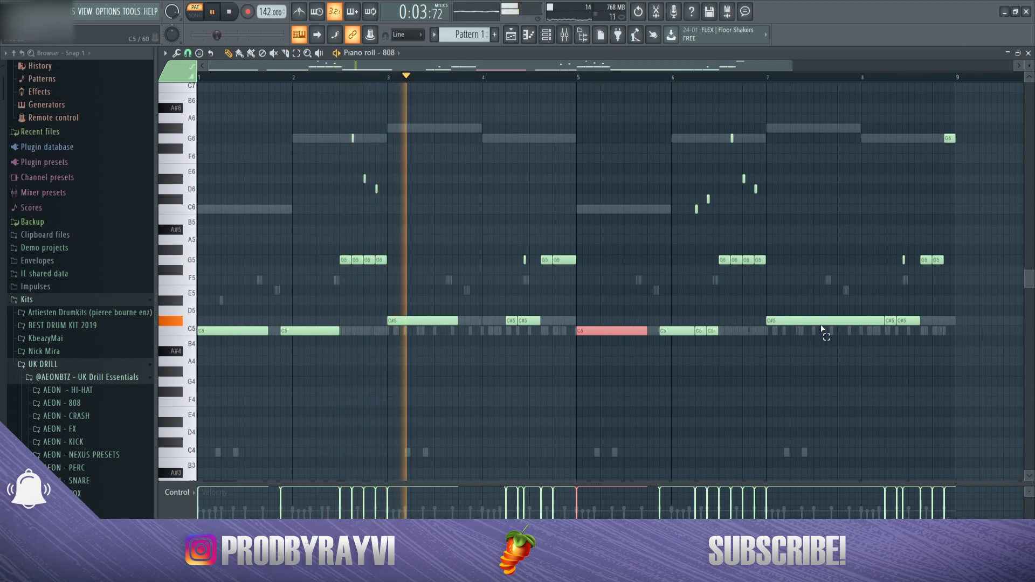
{"action": "left_click", "coordinate": [863, 320], "text": "ctrl"}
{"action": "left_click_drag", "start_coordinate": [883, 321], "coordinate": [831, 325]}
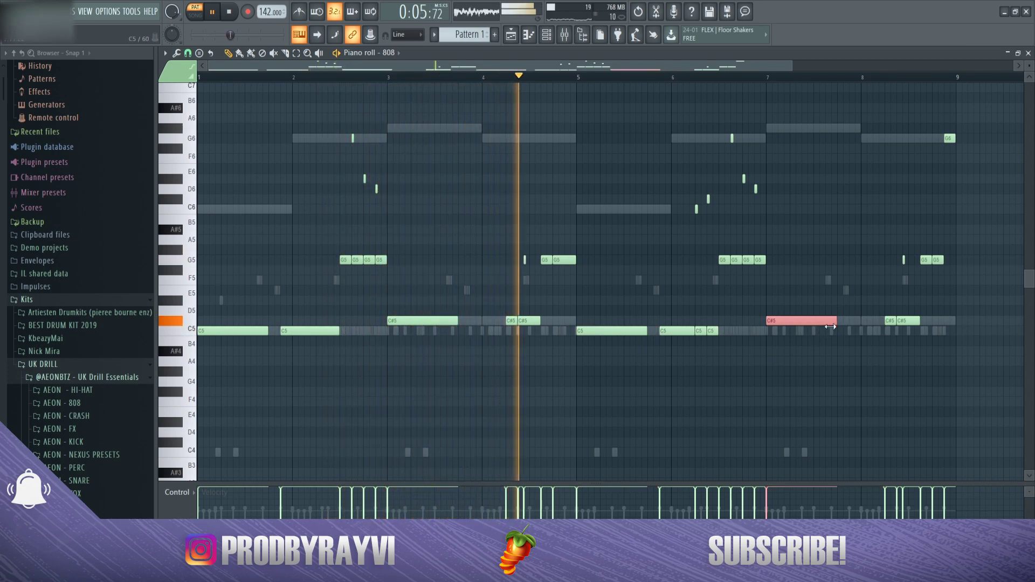
- Unmute the SG - Vox 1 channel in the channel rack and replay the pattern from the start
{"action": "left_click", "coordinate": [546, 35]}
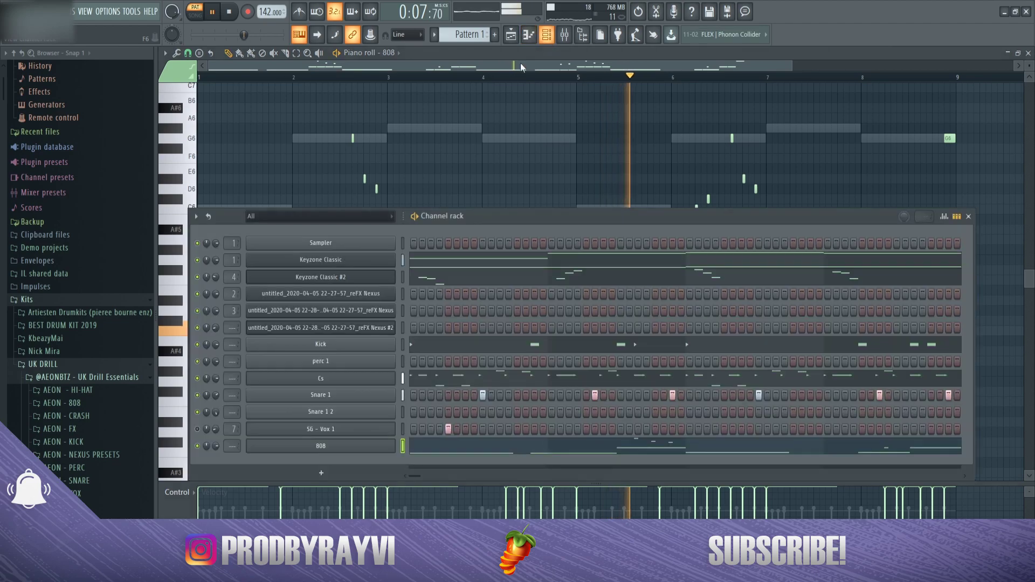
{"action": "scroll", "coordinate": [81, 351], "scroll_direction": "down", "scroll_amount": 3}
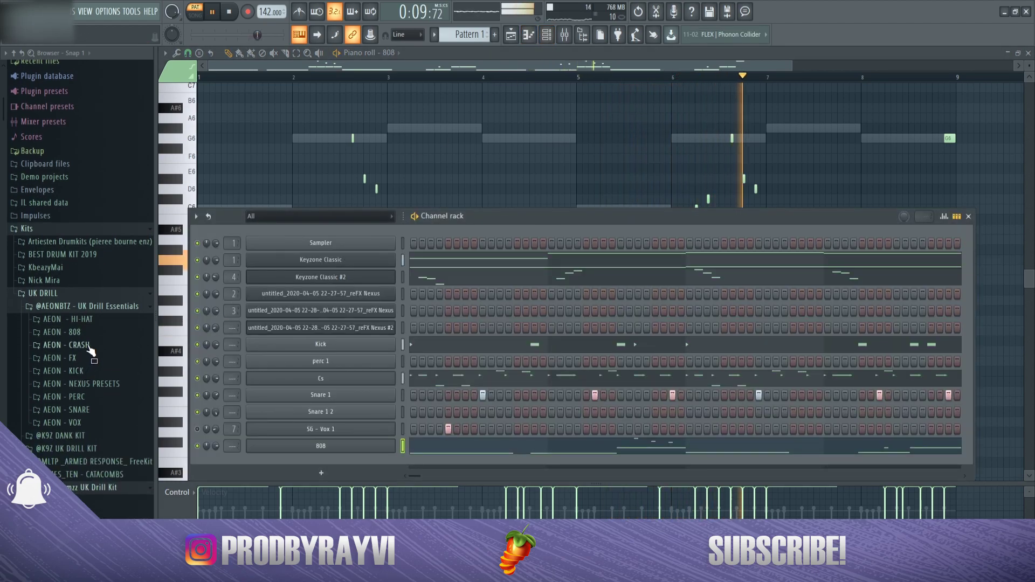
{"action": "mouse_move", "coordinate": [484, 216]}
{"action": "left_mouse_down"}
{"action": "mouse_move", "coordinate": [482, 299]}
{"action": "mouse_move", "coordinate": [501, 212]}
{"action": "left_mouse_up"}
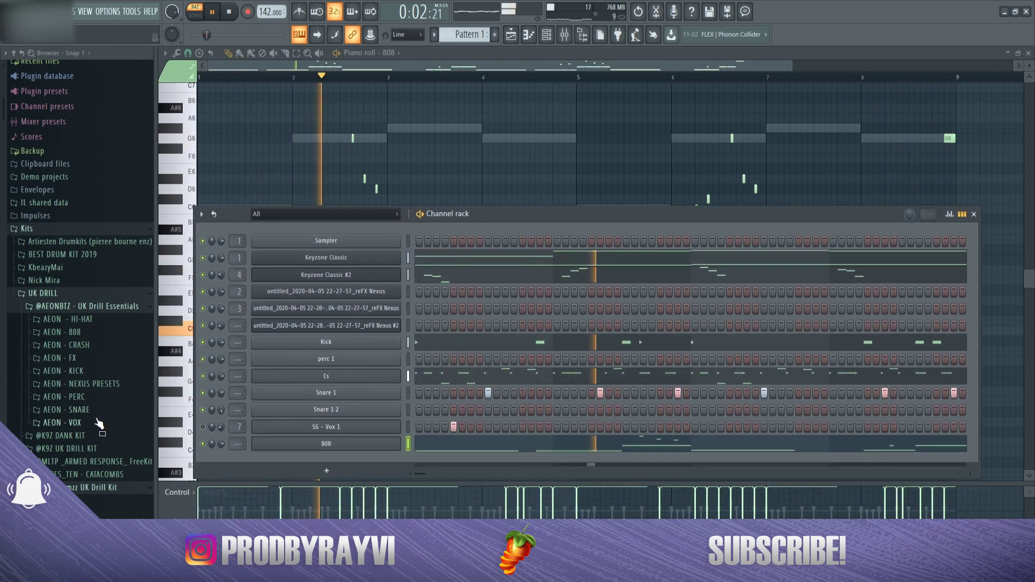
{"action": "double_click", "coordinate": [94, 411]}
{"action": "left_click", "coordinate": [204, 428]}
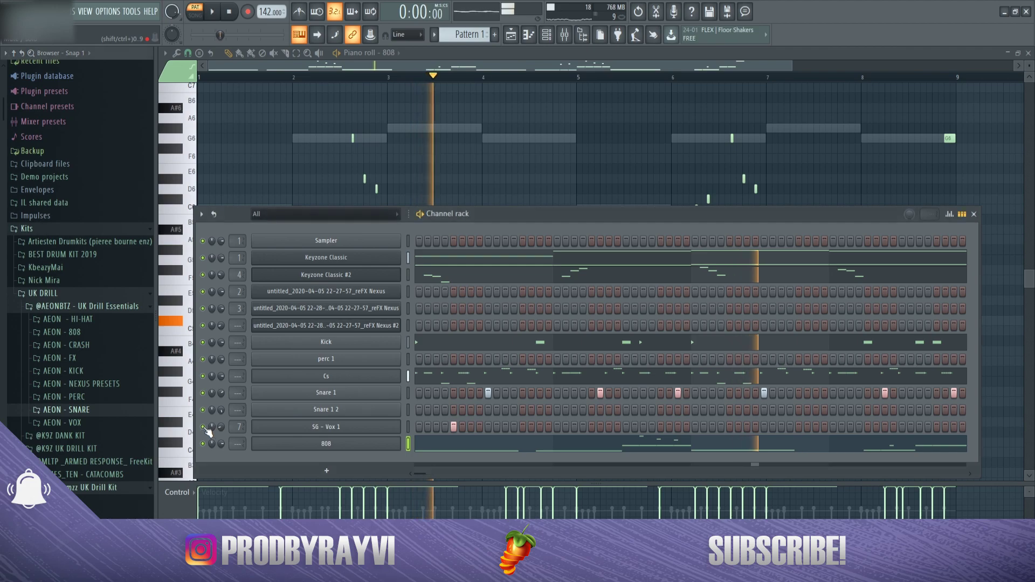
{"action": "key", "text": "space"}
{"action": "key", "text": "space"}
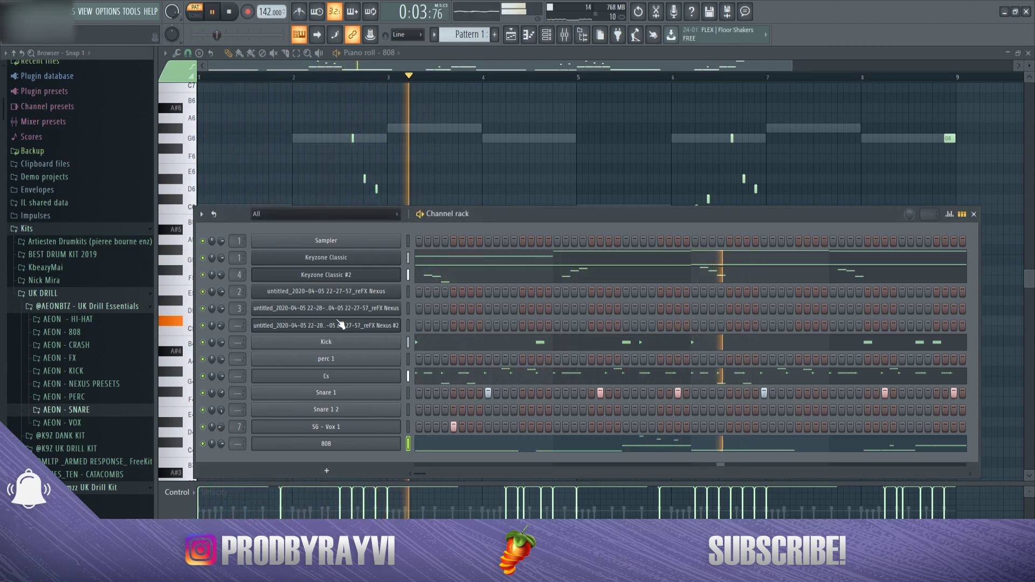
{"action": "key", "text": "space"}
- Add the CRASH - Abel sample from the AEON - CRASH folder as a channel with a hit on step 1, and play the pattern
{"action": "left_click", "coordinate": [90, 348]}
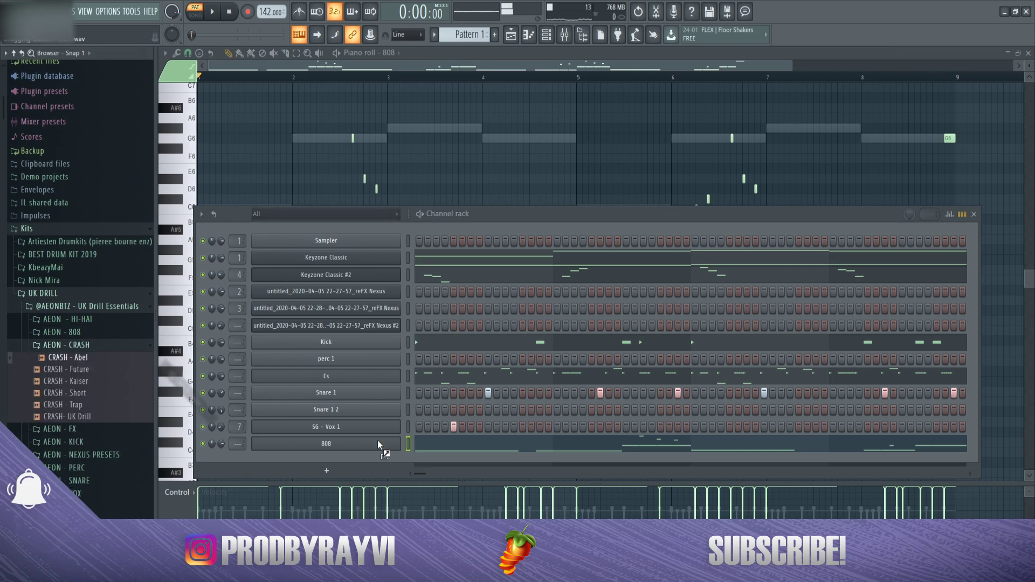
{"action": "left_click_drag", "start_coordinate": [352, 456], "coordinate": [356, 458]}
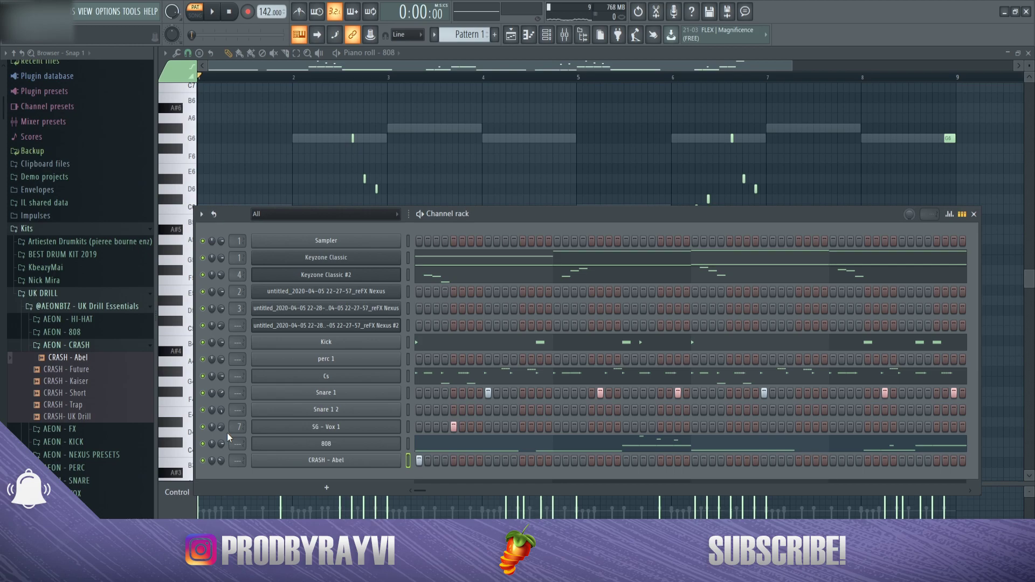
{"action": "key", "text": "space"}
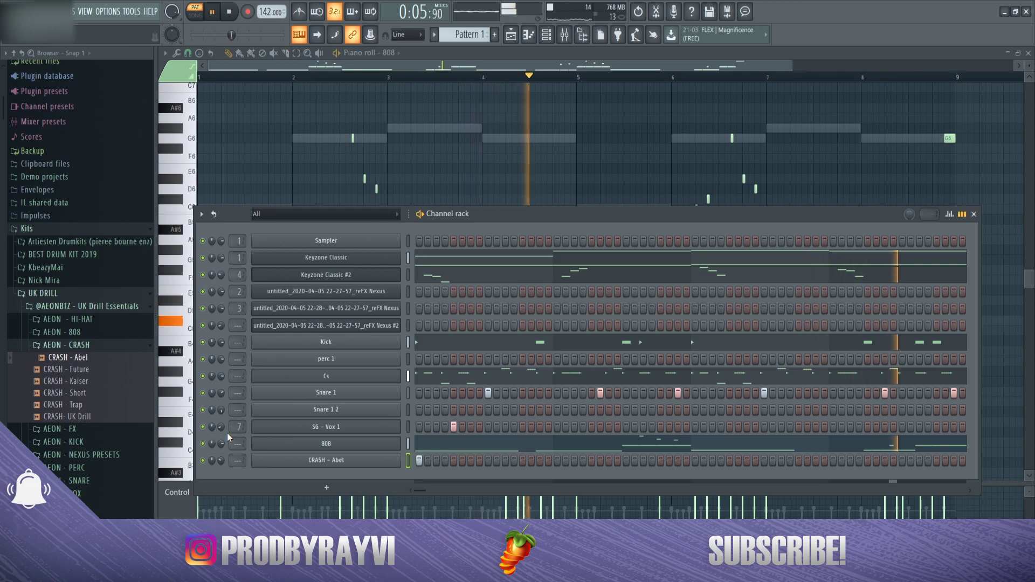
{"action": "key", "text": "space"}
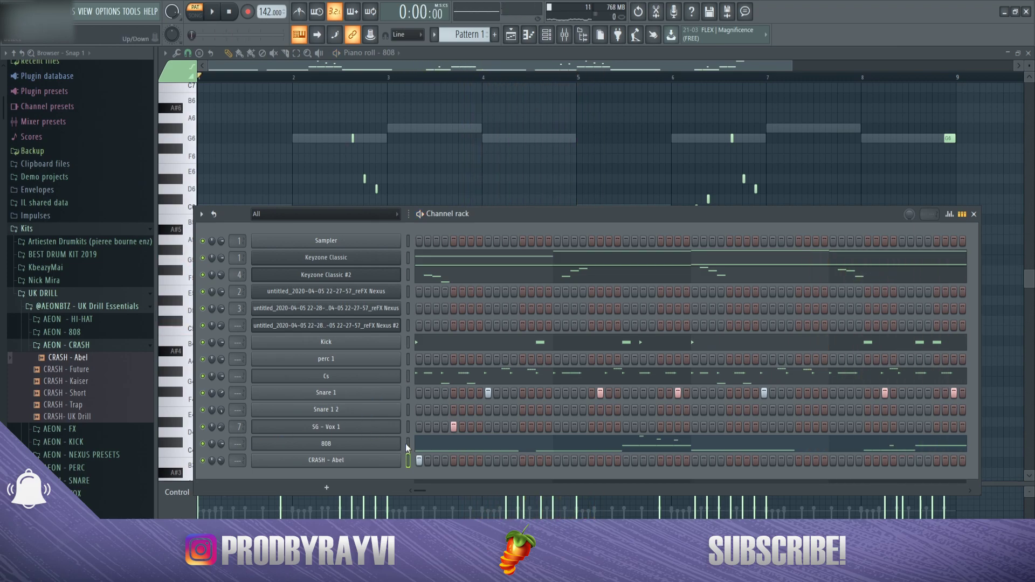
- Route the channels from Kick to CRASH - Abel to mixer tracks 8 through 15 and load the 808 mix lazy preset on track 14
{"action": "left_click", "coordinate": [576, 35]}
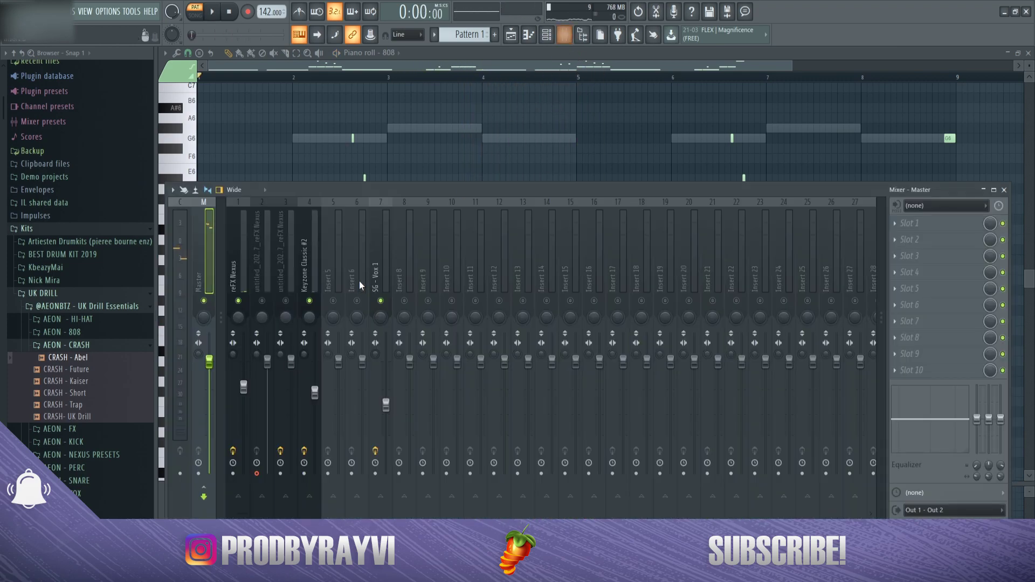
{"action": "left_click", "coordinate": [409, 268]}
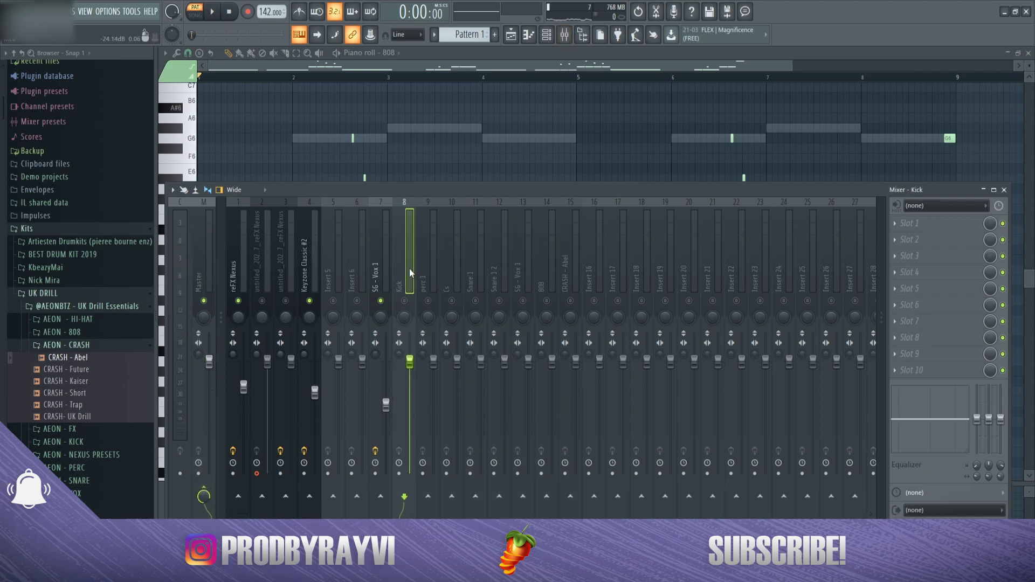
{"action": "scroll", "coordinate": [79, 340], "scroll_direction": "down", "scroll_amount": 10}
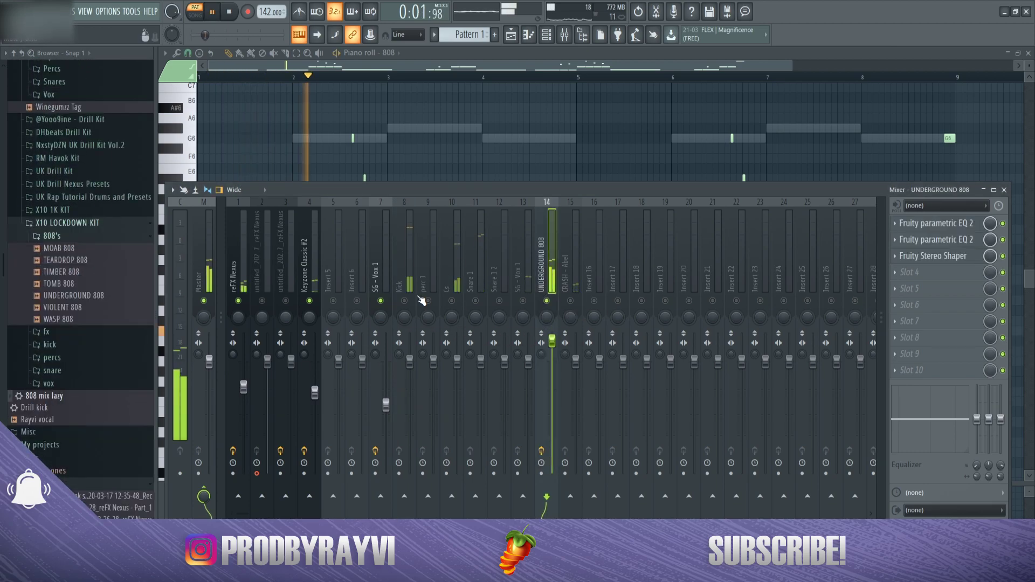
- Raise the Kick and Snare 1 levels in the mixer while the pattern plays
{"action": "left_click", "coordinate": [415, 295]}
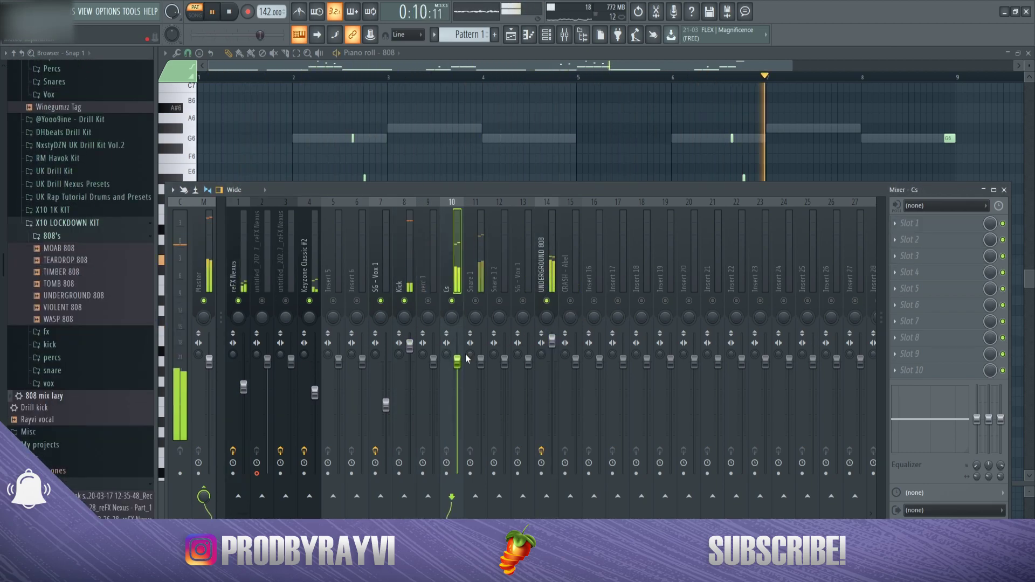
{"action": "left_click", "coordinate": [476, 301]}
{"action": "left_click_drag", "start_coordinate": [481, 361], "coordinate": [481, 356]}
{"action": "left_click_drag", "start_coordinate": [410, 347], "coordinate": [410, 349]}
- Raise the reFX Nexus and Keyzone Classic #2 faders and lower the UNDERGROUND 808 fader to balance melody and bass
{"action": "left_click_drag", "start_coordinate": [245, 387], "coordinate": [247, 373]}
{"action": "left_click_drag", "start_coordinate": [315, 393], "coordinate": [315, 381]}
{"action": "left_click_drag", "start_coordinate": [553, 341], "coordinate": [552, 356]}
{"action": "left_click_drag", "start_coordinate": [243, 374], "coordinate": [244, 369]}
{"action": "left_click_drag", "start_coordinate": [314, 381], "coordinate": [315, 376]}
{"action": "left_click_drag", "start_coordinate": [244, 369], "coordinate": [243, 367]}
- Lower the SG - Vox 1 fader on mixer track 13 and check the channel routing in the channel rack
{"action": "left_click", "coordinate": [523, 300]}
{"action": "left_click_drag", "start_coordinate": [529, 362], "coordinate": [529, 396]}
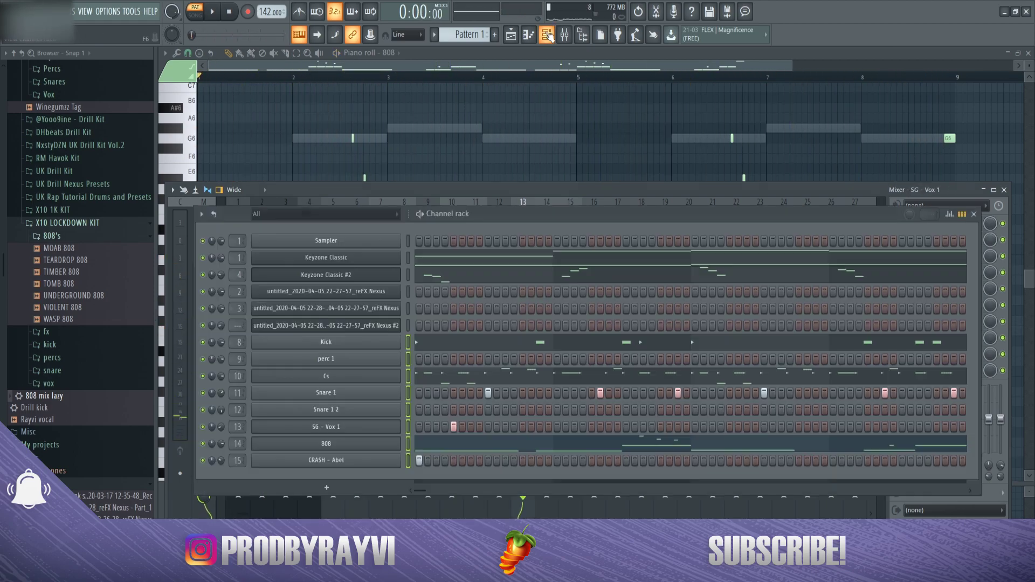
{"action": "left_click", "coordinate": [610, 191]}
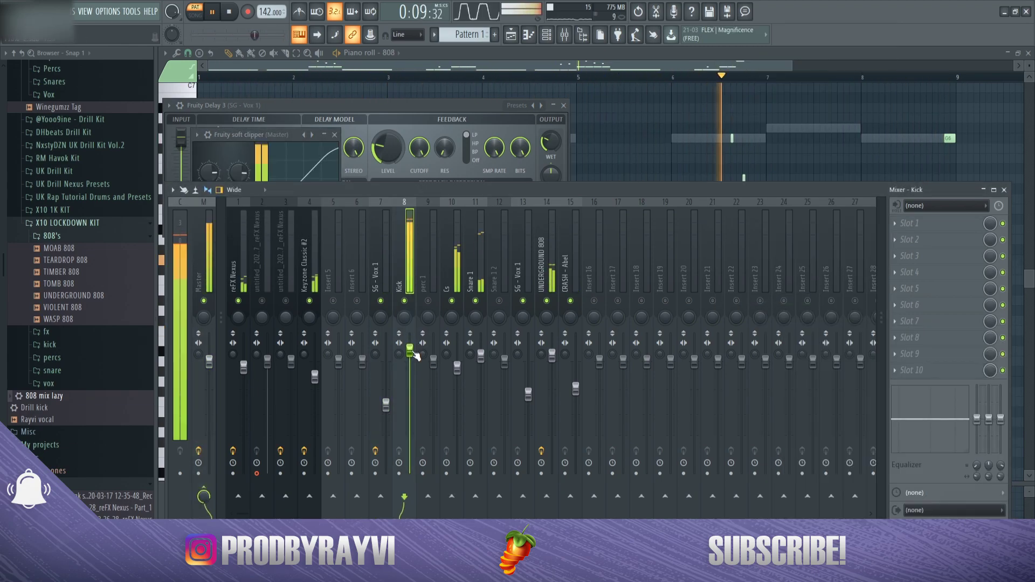
{"action": "left_click", "coordinate": [552, 353]}
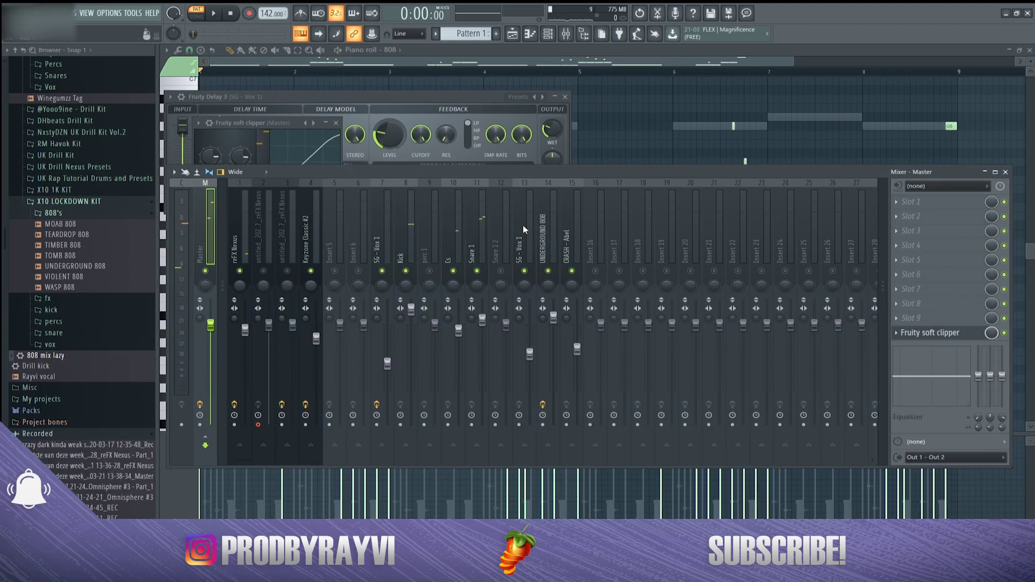
- Look through the 808, crash and snare mixer tracks and check the mixer routing of their channels
{"action": "left_click", "coordinate": [543, 243]}
{"action": "left_click", "coordinate": [566, 243]}
{"action": "left_click", "coordinate": [495, 243]}
{"action": "left_click", "coordinate": [471, 242]}
{"action": "left_click", "coordinate": [548, 33]}
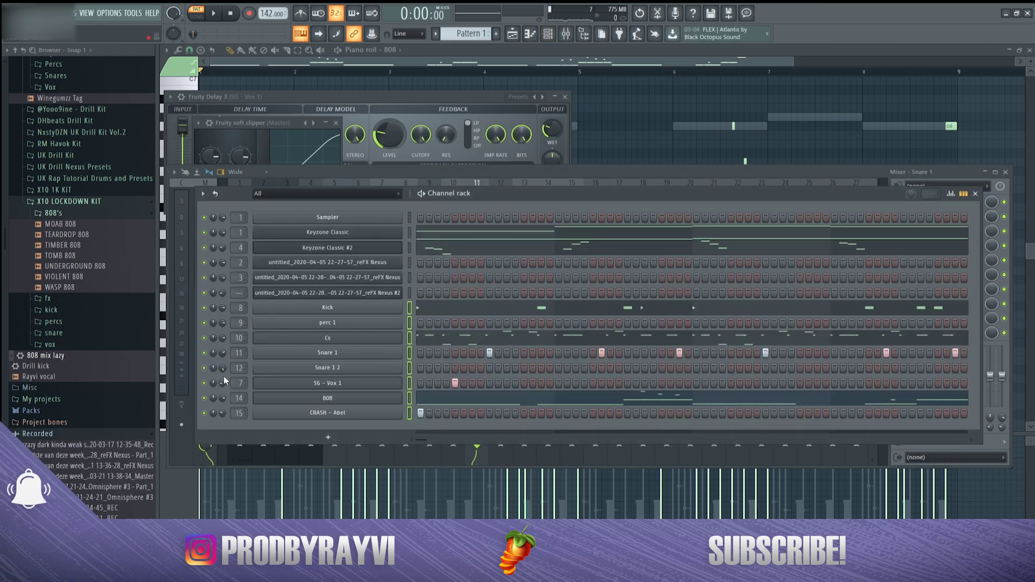
{"action": "left_click", "coordinate": [438, 170]}
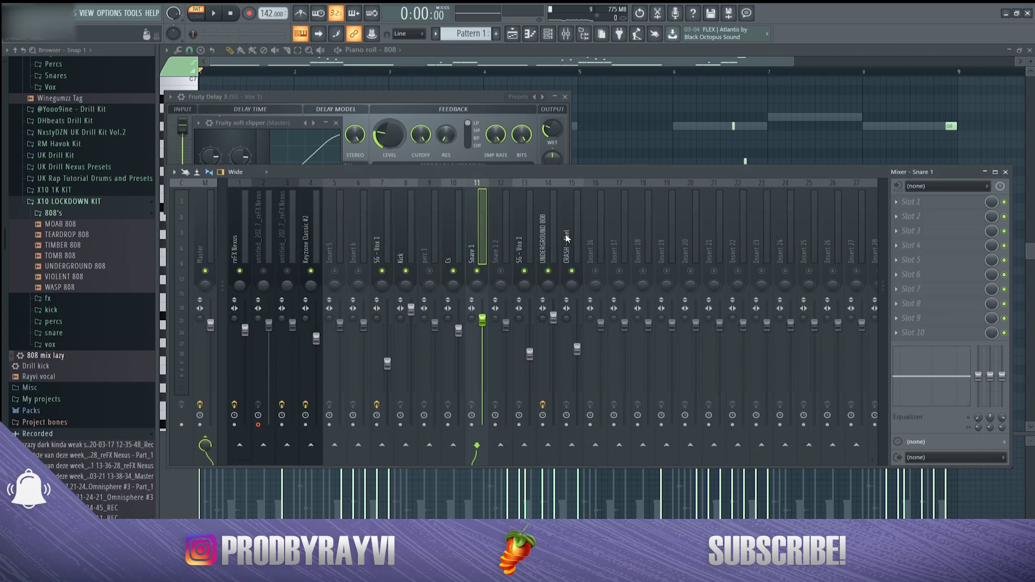
- Examine the two Fruity parametric EQ 2 inserts and the Fruity Stereo Shaper on the UNDERGROUND 808 mixer track
{"action": "left_click", "coordinate": [549, 246]}
{"action": "left_click", "coordinate": [931, 204]}
{"action": "left_click", "coordinate": [923, 217]}
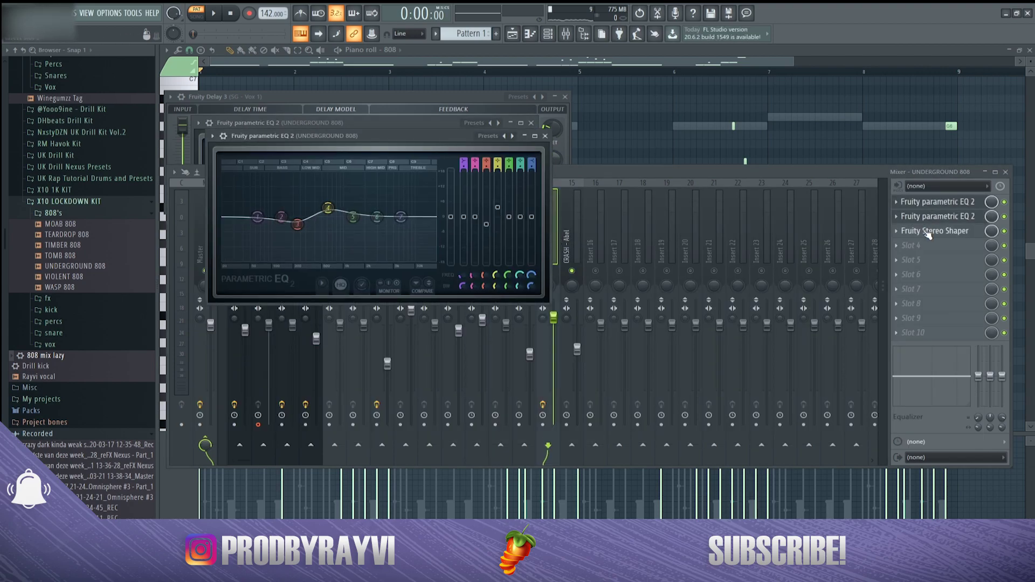
{"action": "left_click", "coordinate": [912, 231]}
{"action": "left_click", "coordinate": [910, 233]}
{"action": "left_click", "coordinate": [936, 233]}
{"action": "left_click", "coordinate": [936, 233]}
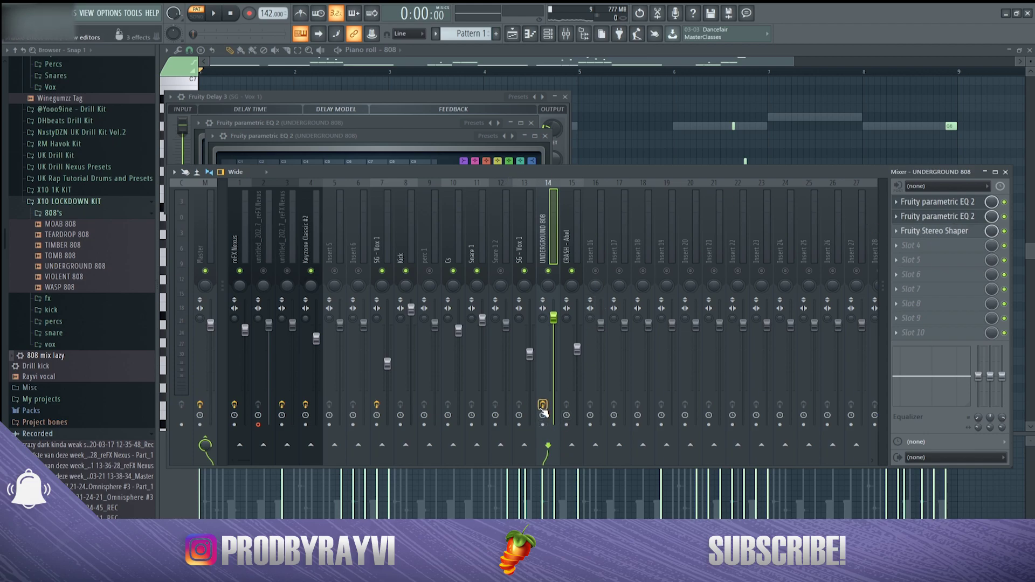
- Solo the UNDERGROUND 808 mixer track for playback and audition it together with the Kick track
{"action": "left_click_drag", "start_coordinate": [467, 166], "coordinate": [466, 170]}
{"action": "key", "text": "space"}
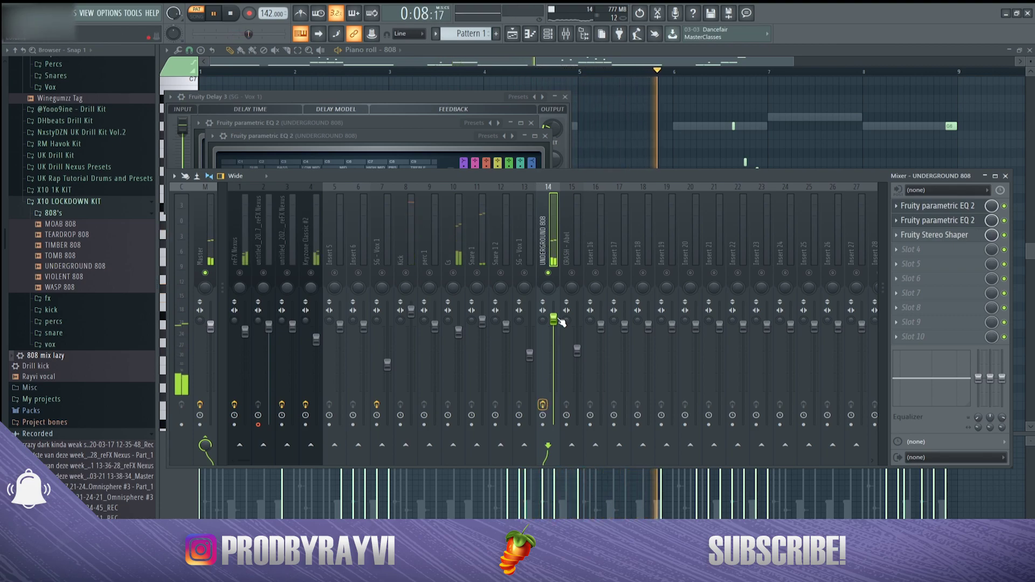
{"action": "key", "text": "space"}
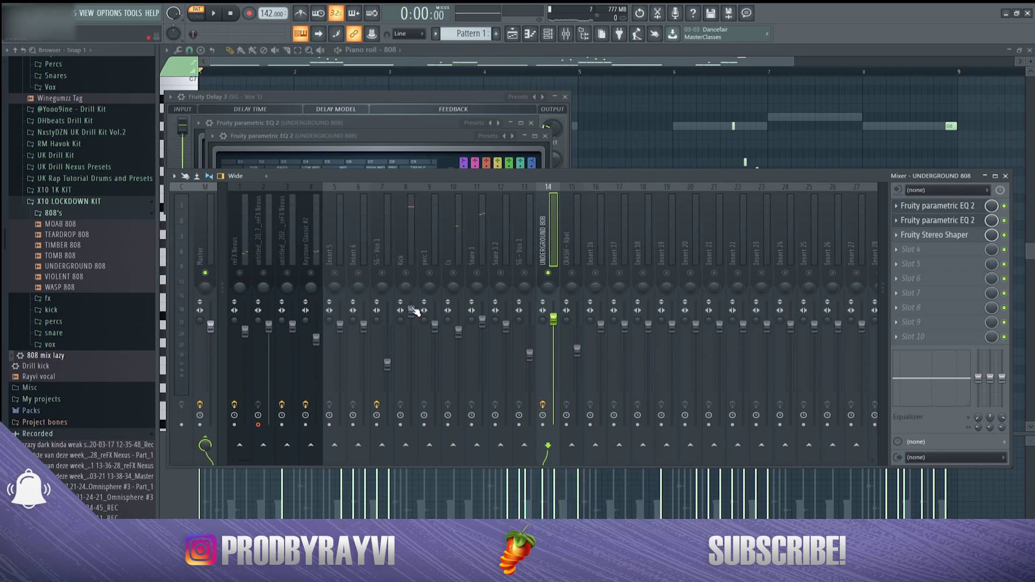
{"action": "left_click", "coordinate": [406, 273]}
{"action": "key", "text": "space"}
{"action": "left_click", "coordinate": [420, 242]}
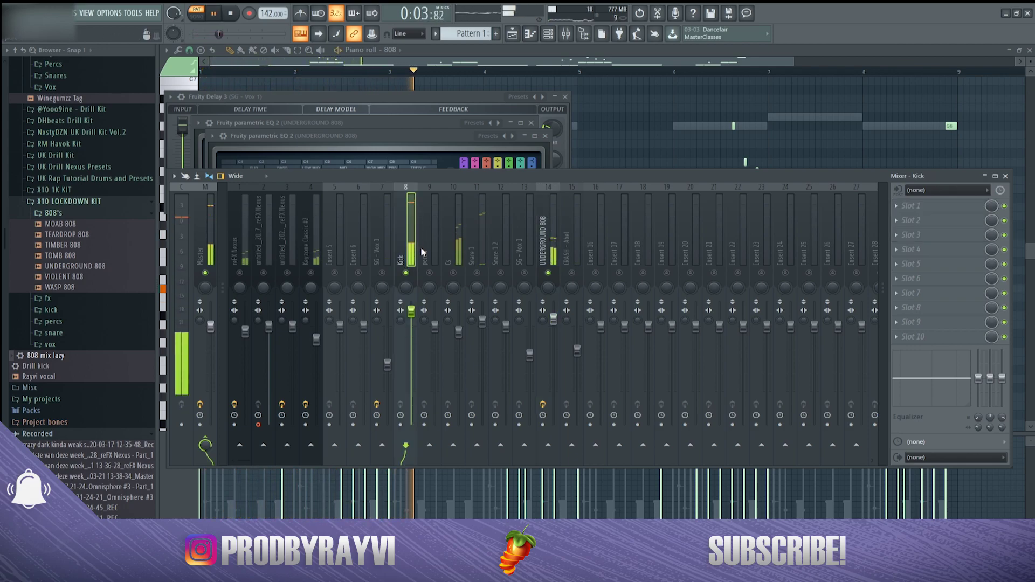
{"action": "key", "text": "space"}
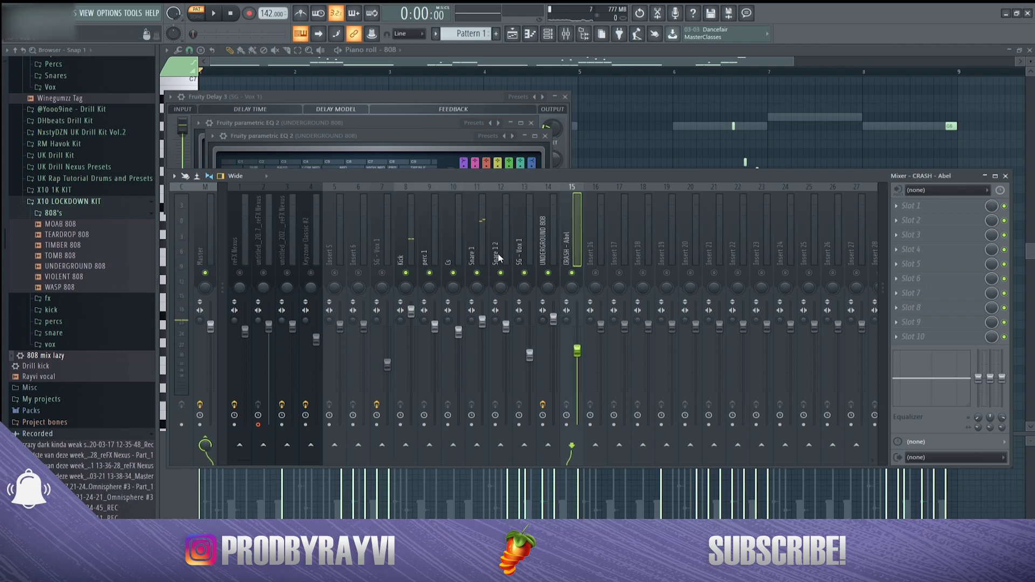
- Examine the effects on the SG - Vox 1 and reFX Nexus mixer tracks, including the Nexus EQ curve, during playback
{"action": "left_click", "coordinate": [387, 259]}
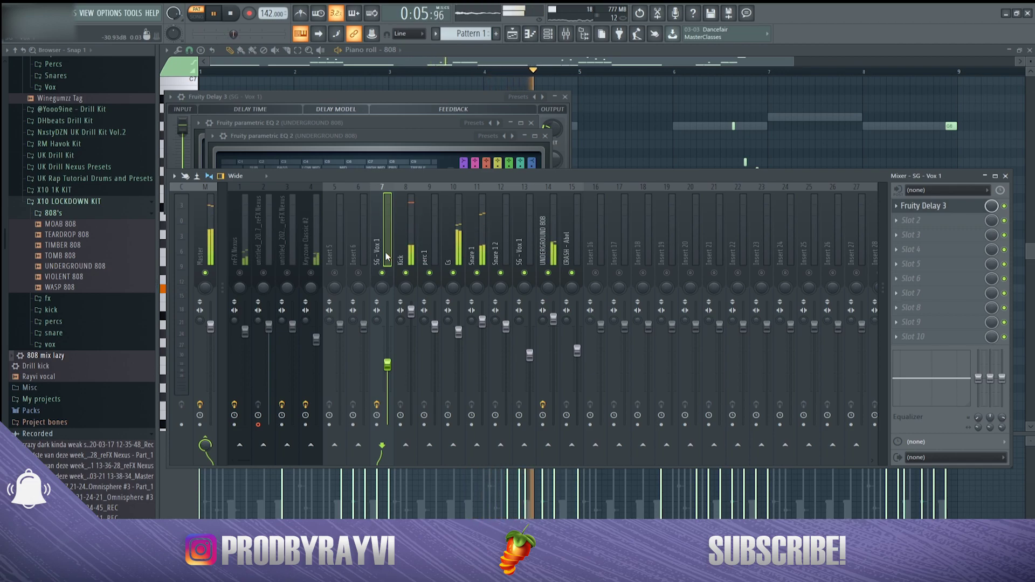
{"action": "key", "text": "space"}
{"action": "left_click", "coordinate": [237, 248]}
{"action": "key", "text": "space"}
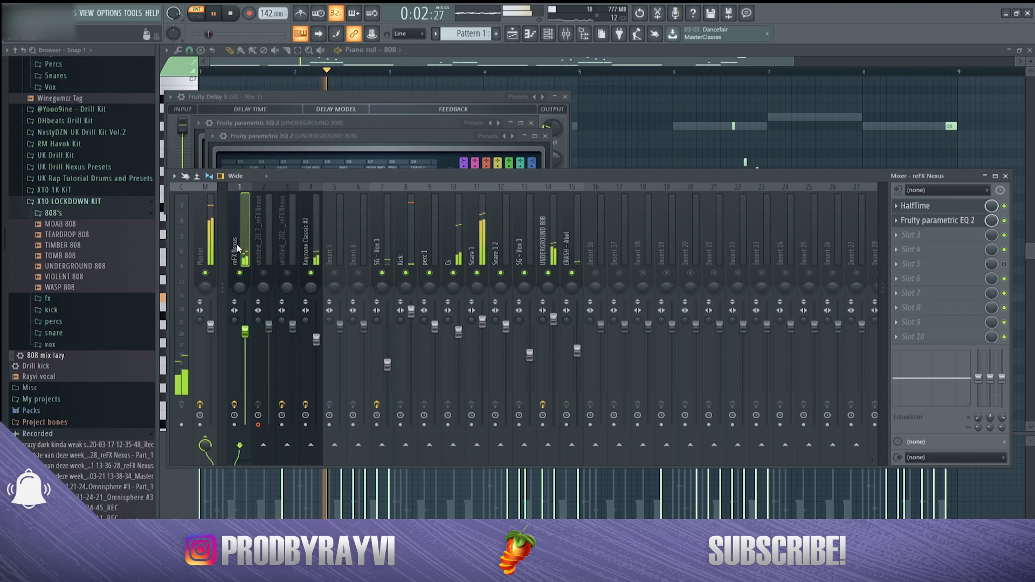
{"action": "left_click", "coordinate": [922, 221]}
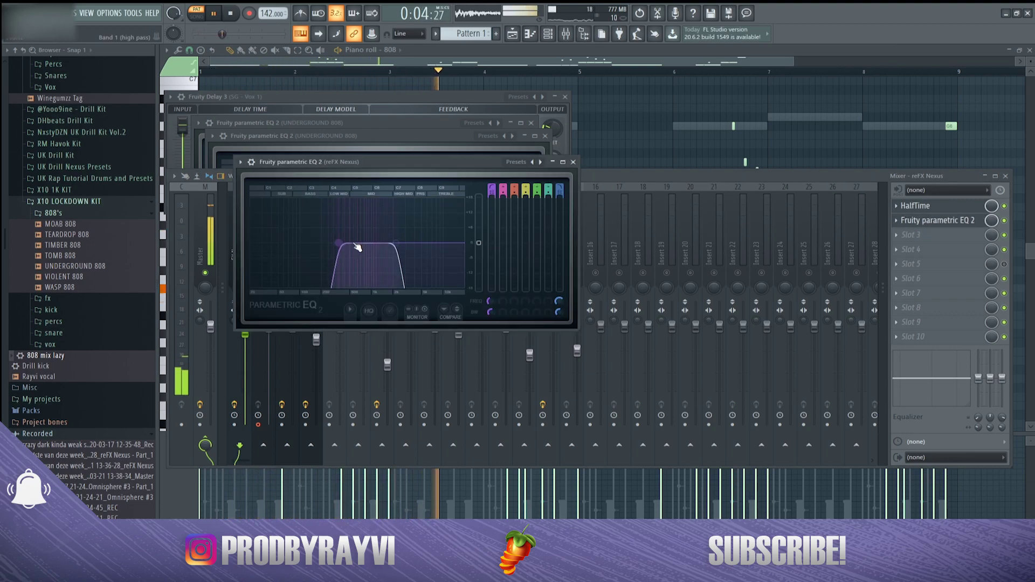
{"action": "left_click", "coordinate": [640, 181]}
- Examine the Fruity parametric EQ 2 on Keyzone Classic #2 and the effects on the Master track during playback
{"action": "left_click", "coordinate": [317, 264]}
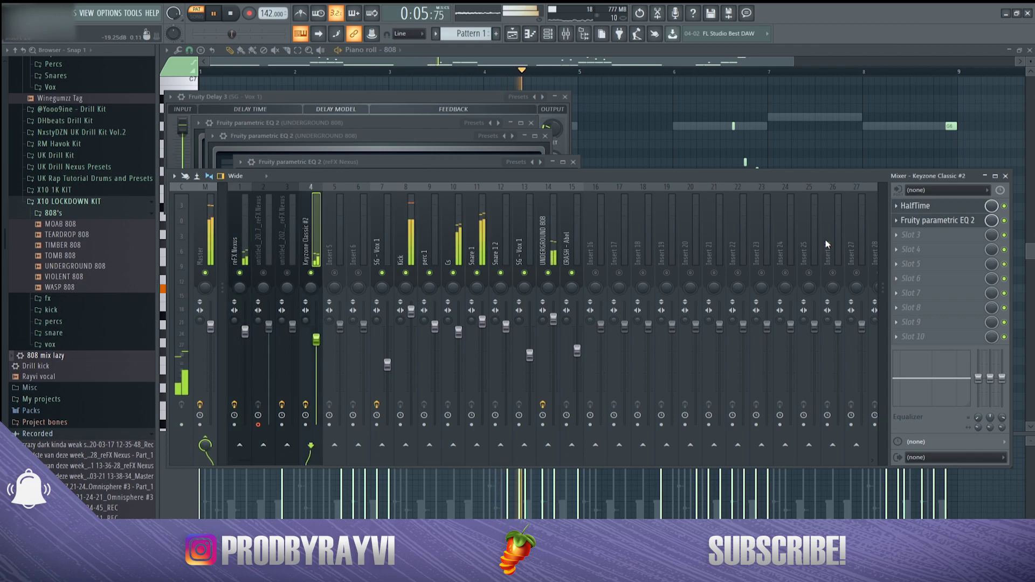
{"action": "left_click", "coordinate": [938, 220]}
{"action": "left_click", "coordinate": [190, 264]}
{"action": "left_click", "coordinate": [201, 259]}
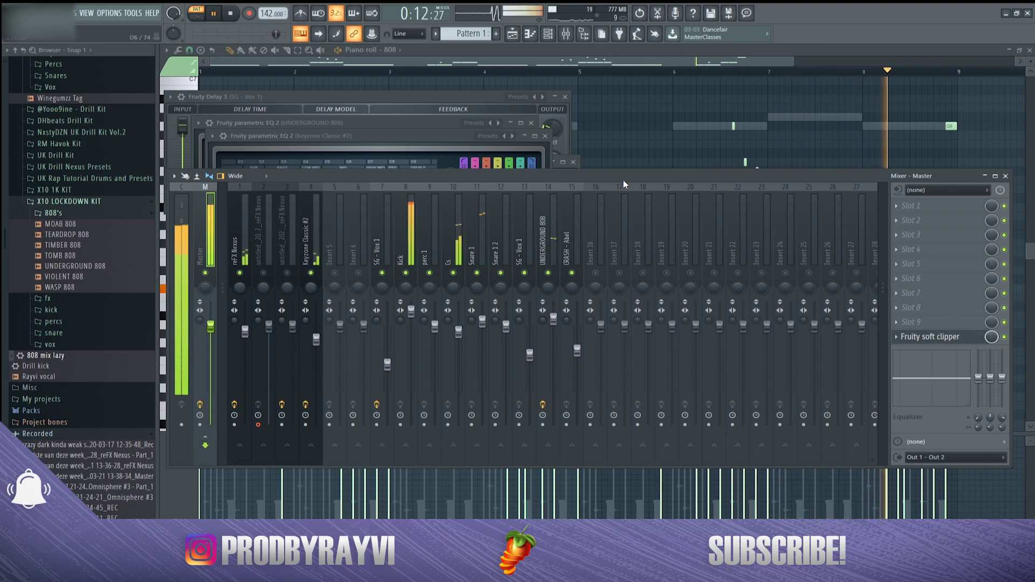
{"action": "key", "text": "space"}
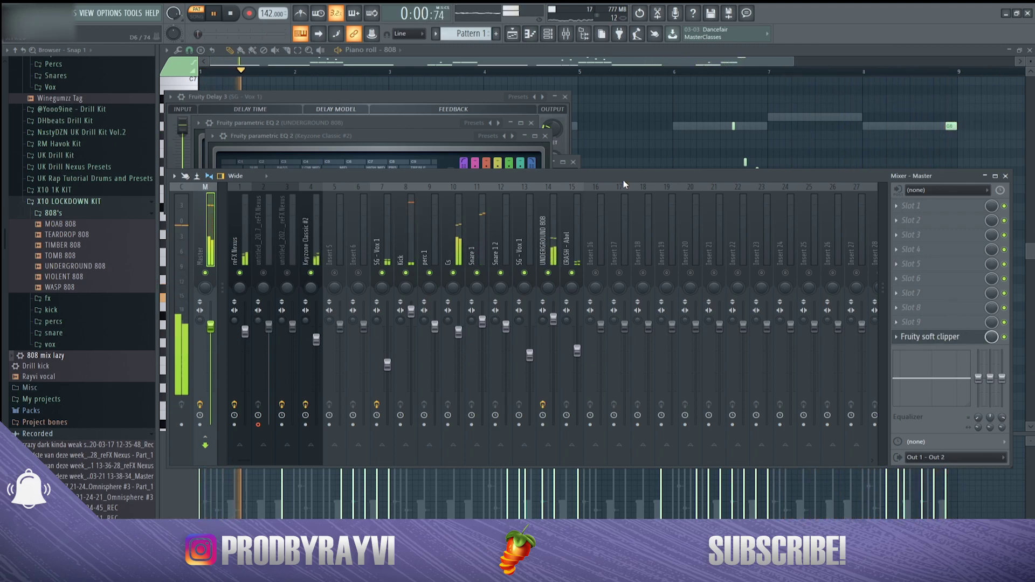
{"action": "key", "text": "alt+Tab"}
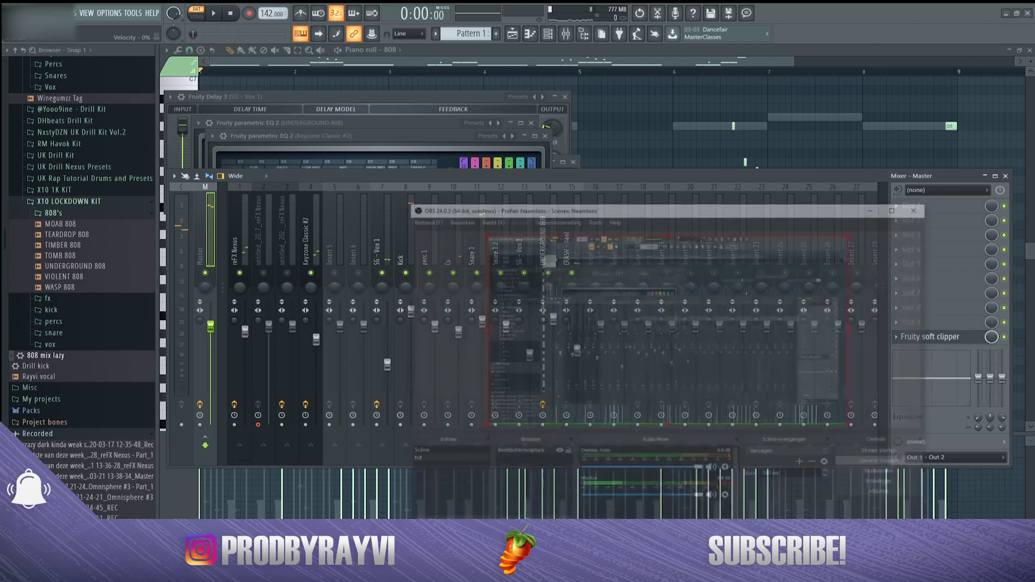
{"action": "left_click_drag", "start_coordinate": [699, 158], "coordinate": [687, 112]}
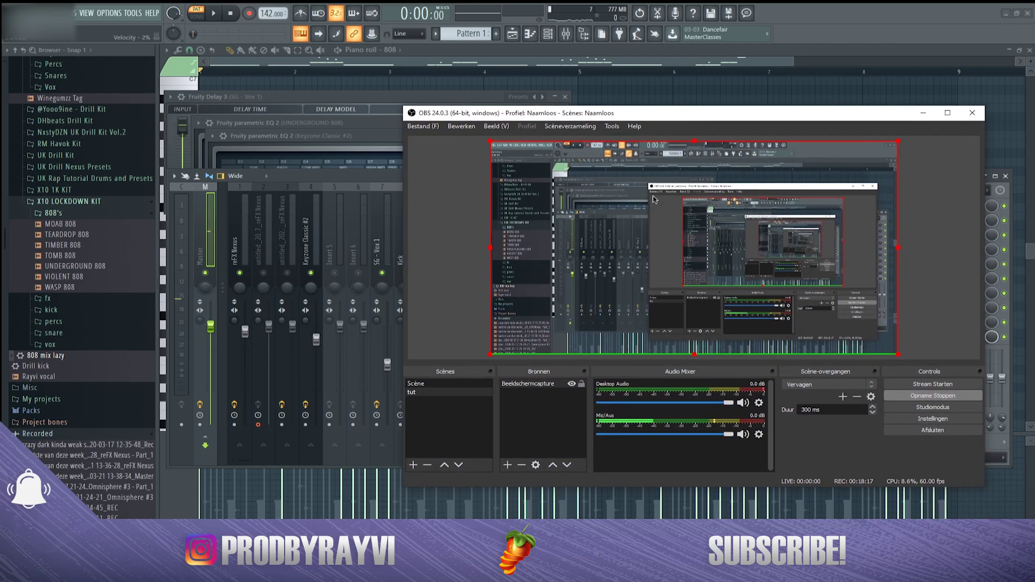
{"action": "key", "text": "alt+Tab"}
- Close the open editor windows to reach the playlist and split Pattern 1 by channel
{"action": "left_click", "coordinate": [1030, 50]}
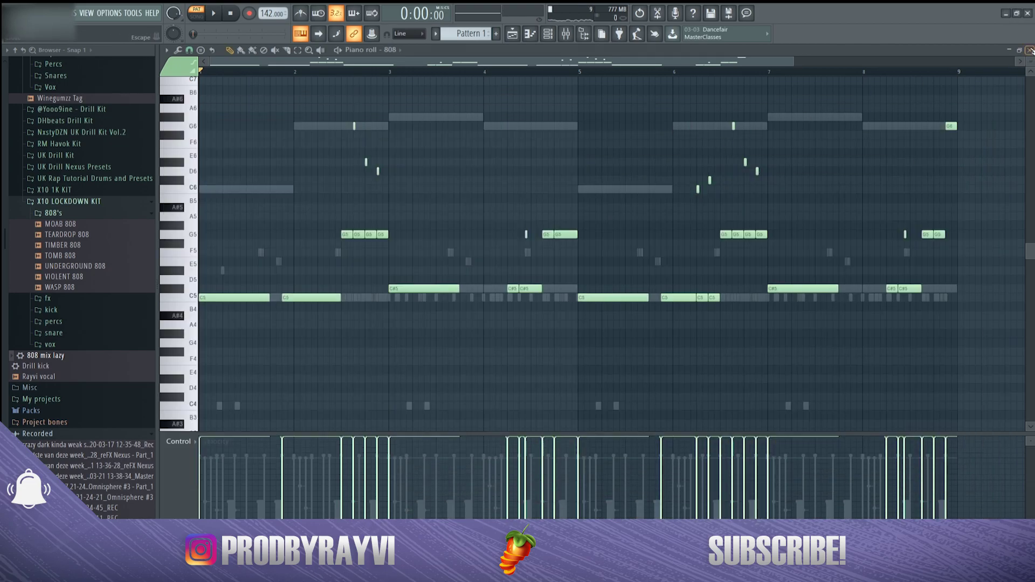
{"action": "right_click", "coordinate": [940, 109]}
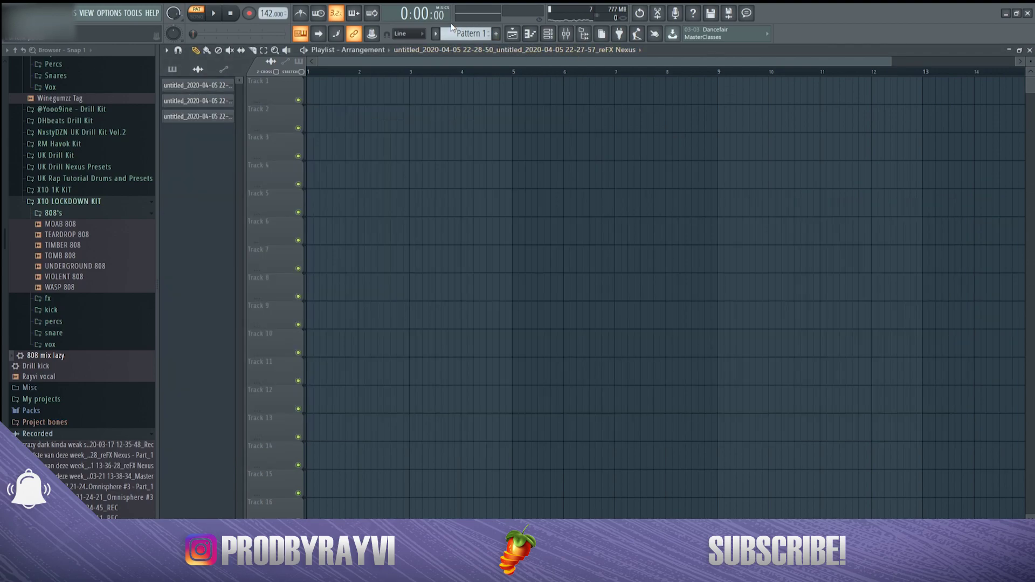
{"action": "left_click", "coordinate": [440, 35]}
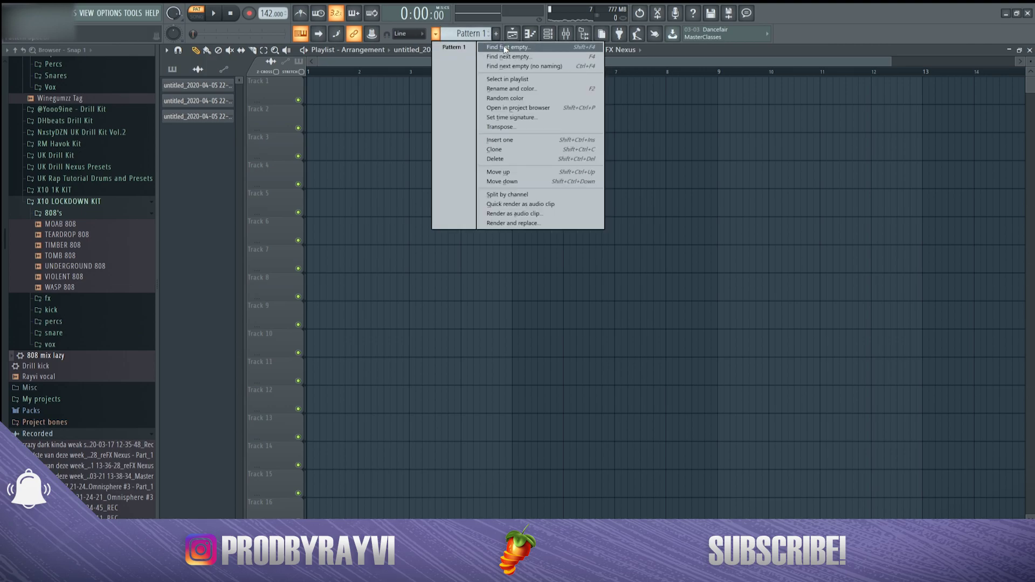
{"action": "left_click", "coordinate": [511, 196]}
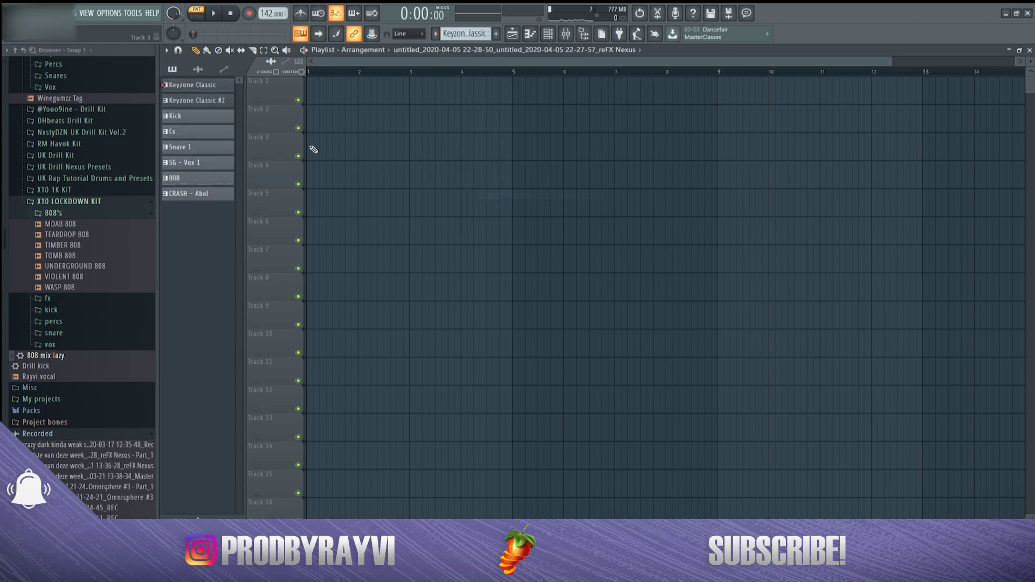
- Place all eight split patterns on playlist tracks 1 to 8 from bar 1, each clip spanning eight bars
{"action": "left_click", "coordinate": [199, 87]}
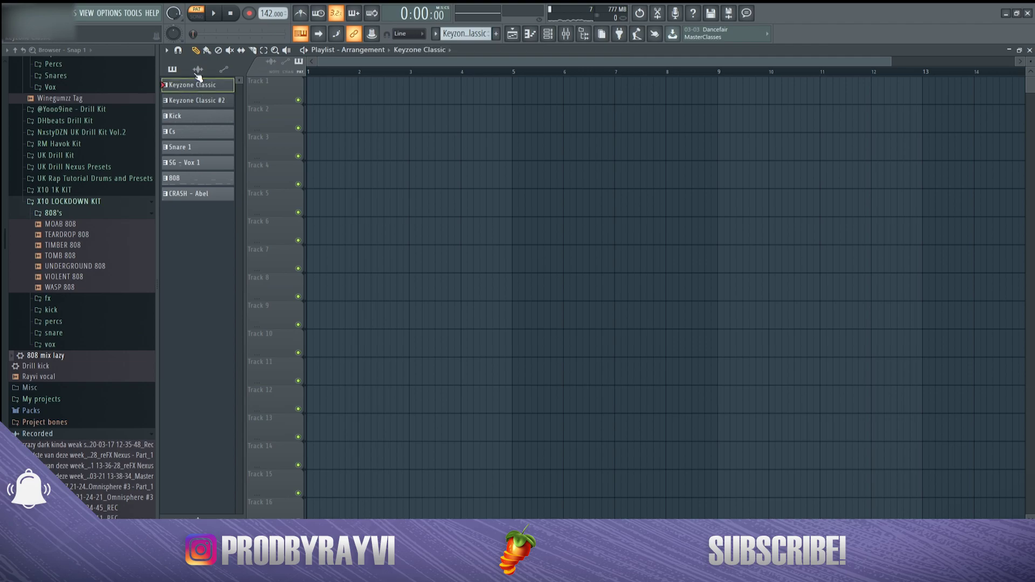
{"action": "left_click", "coordinate": [188, 194], "text": "shift"}
{"action": "left_click_drag", "start_coordinate": [193, 141], "coordinate": [309, 86]}
{"action": "left_click_drag", "start_coordinate": [357, 288], "coordinate": [717, 292]}
{"action": "left_click_drag", "start_coordinate": [357, 232], "coordinate": [704, 229]}
- Duplicate the eight playlist clips five times so the arrangement fills 48 bars
{"action": "key", "text": "ctrl+a"}
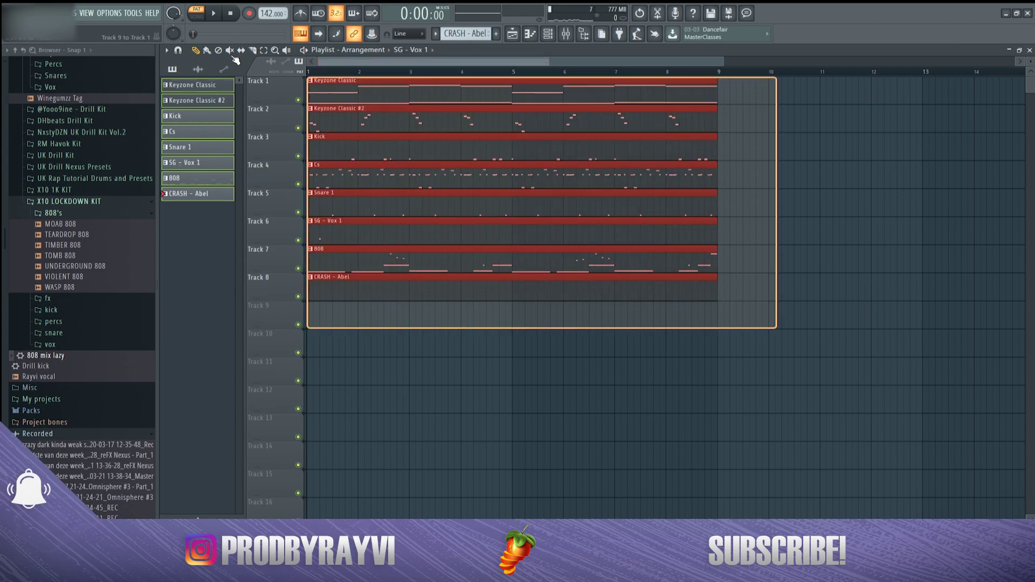
{"action": "key", "text": "ctrl+b"}
{"action": "key", "text": "ctrl+b"}
{"action": "key", "text": "ctrl+b"}
{"action": "key", "text": "ctrl+b"}
{"action": "key", "text": "ctrl+b"}
{"action": "scroll", "coordinate": [547, 151], "scroll_direction": "down", "scroll_amount": 5}
{"action": "left_click", "coordinate": [492, 354], "text": "ctrl"}
{"action": "scroll", "coordinate": [410, 270], "scroll_direction": "up", "scroll_amount": 5}
{"action": "left_click", "coordinate": [373, 80]}
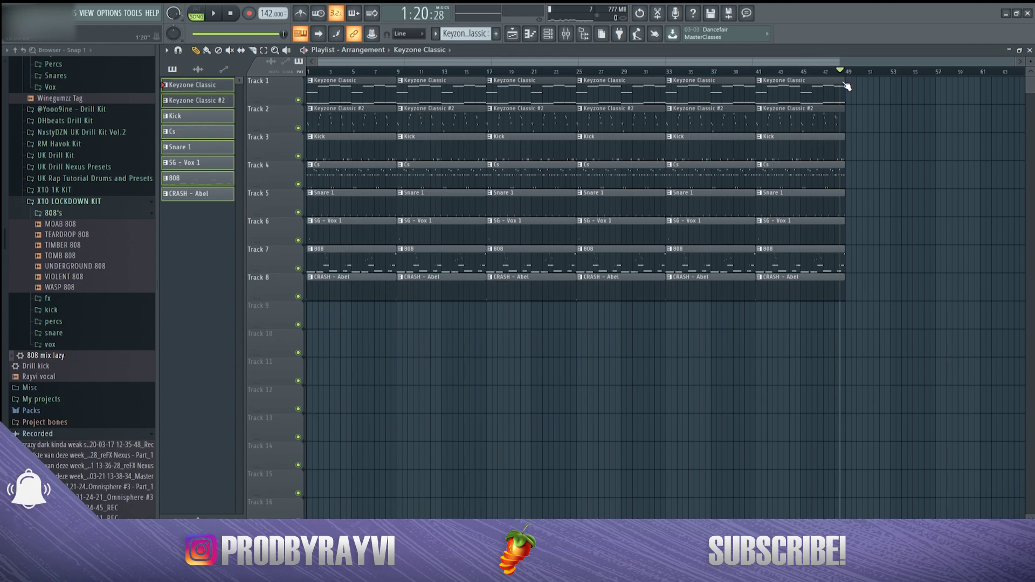
- Delete the first eight-bar clips on tracks 2 to 8, leaving only Keyzone Classic in the intro
{"action": "right_click", "coordinate": [349, 292]}
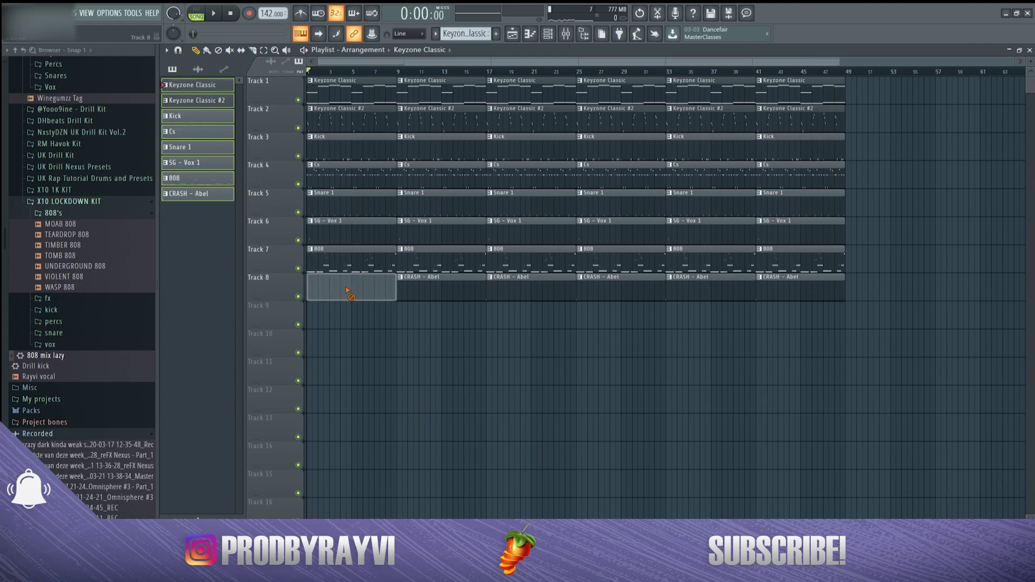
{"action": "right_click", "coordinate": [349, 262]}
{"action": "right_click", "coordinate": [349, 234]}
{"action": "right_click", "coordinate": [347, 206]}
{"action": "right_click", "coordinate": [348, 177]}
{"action": "right_click", "coordinate": [347, 149]}
{"action": "right_click", "coordinate": [347, 128]}
- Play the arrangement from the start of the intro in song mode
{"action": "scroll", "coordinate": [324, 96], "scroll_direction": "up", "scroll_amount": 4}
{"action": "left_click_drag", "start_coordinate": [358, 62], "coordinate": [292, 69]}
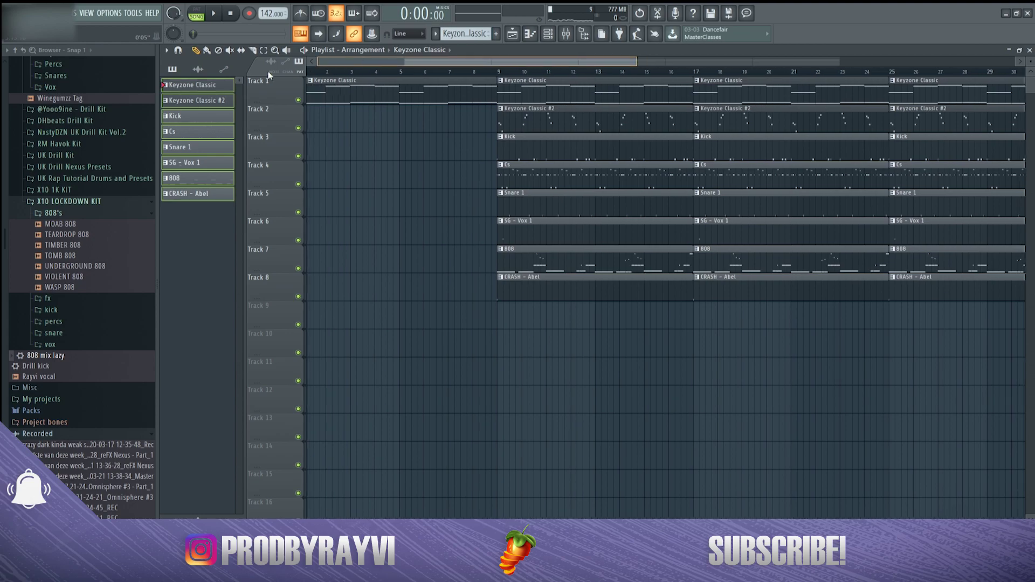
{"action": "left_click_drag", "start_coordinate": [513, 72], "coordinate": [275, 47]}
{"action": "left_click", "coordinate": [537, 72]}
{"action": "key", "text": "space"}
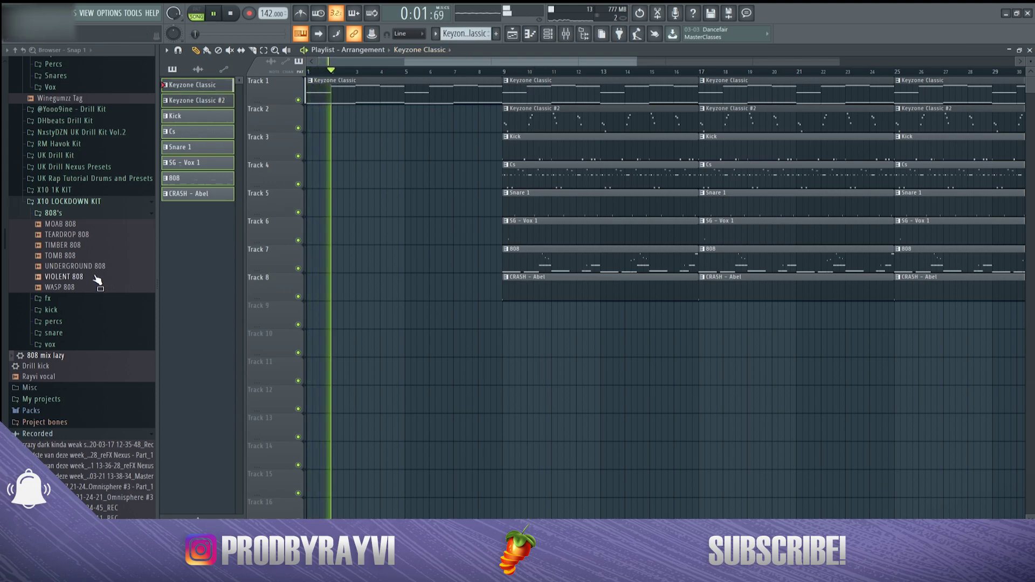
- Find the Ey Rayvi JN TAG 01 sample in the browser and place it on Track 5 shortly after bar 2
{"action": "scroll", "coordinate": [98, 279], "scroll_direction": "down", "scroll_amount": 15}
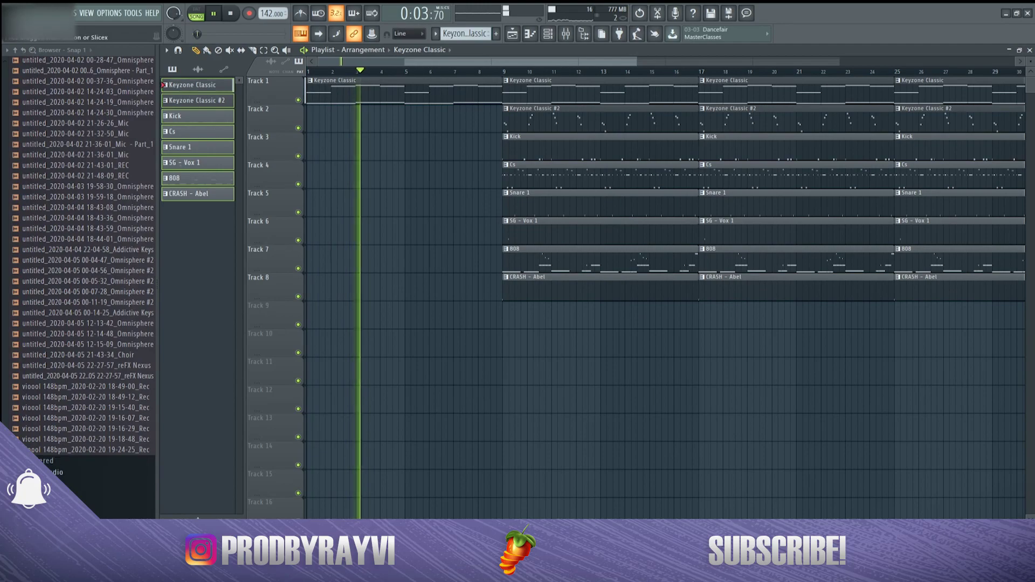
{"action": "scroll", "coordinate": [83, 433], "scroll_direction": "up", "scroll_amount": 10}
{"action": "scroll", "coordinate": [84, 433], "scroll_direction": "down", "scroll_amount": 1}
{"action": "left_click_drag", "start_coordinate": [93, 526], "coordinate": [360, 206]}
{"action": "key", "text": "space"}
{"action": "double_click", "coordinate": [362, 203]}
{"action": "key", "text": "space"}
{"action": "right_click", "coordinate": [363, 381]}
{"action": "scroll", "coordinate": [361, 215], "scroll_direction": "up", "scroll_amount": 3}
{"action": "left_click_drag", "start_coordinate": [369, 200], "coordinate": [363, 200]}
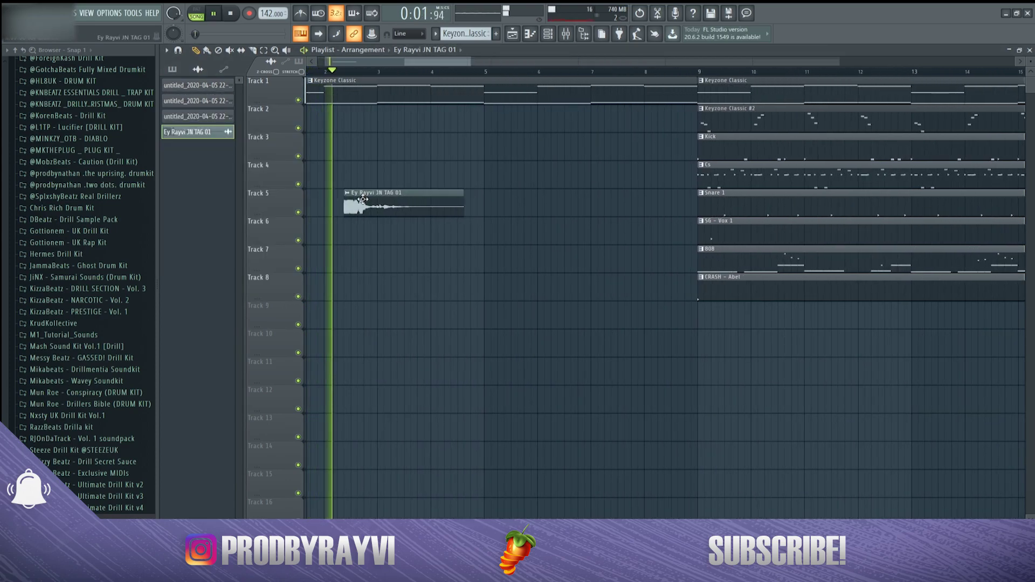
- Check the tag sample's channel settings while listening to the intro
{"action": "scroll", "coordinate": [431, 168], "scroll_direction": "down", "scroll_amount": 5}
{"action": "double_click", "coordinate": [332, 203]}
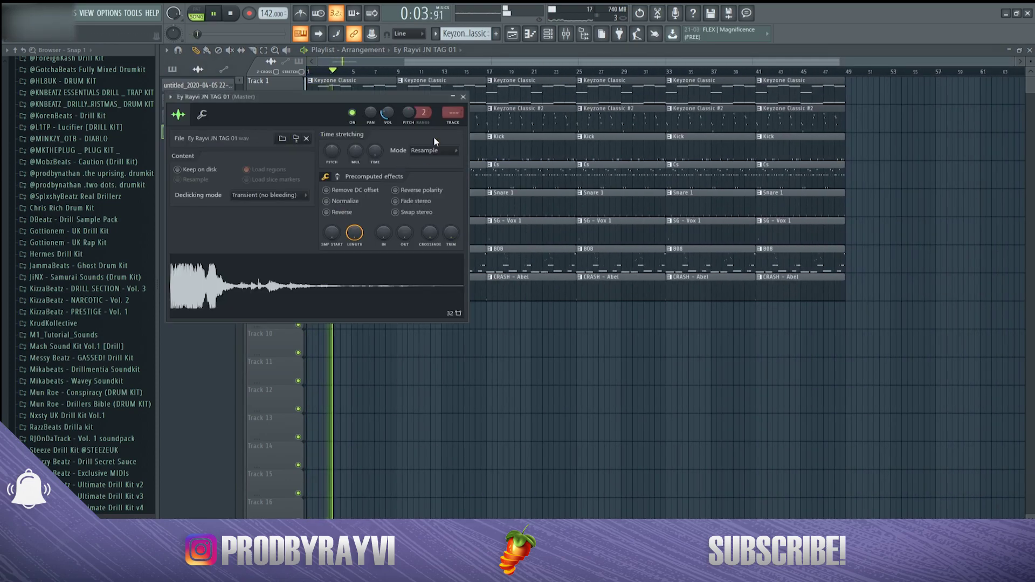
{"action": "right_click", "coordinate": [457, 375]}
{"action": "scroll", "coordinate": [361, 146], "scroll_direction": "up", "scroll_amount": 3}
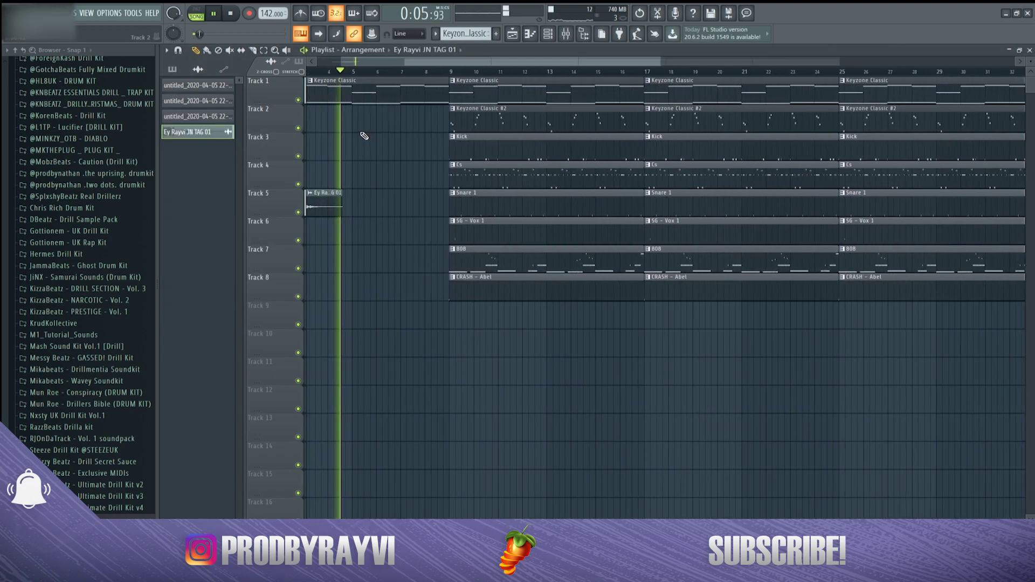
{"action": "key", "text": "space"}
- Extend the first Keyzone Classic #2, 808 and Cs clips back to start at bar 5
{"action": "scroll", "coordinate": [392, 132], "scroll_direction": "down", "scroll_amount": 2}
{"action": "left_click_drag", "start_coordinate": [466, 117], "coordinate": [382, 126]}
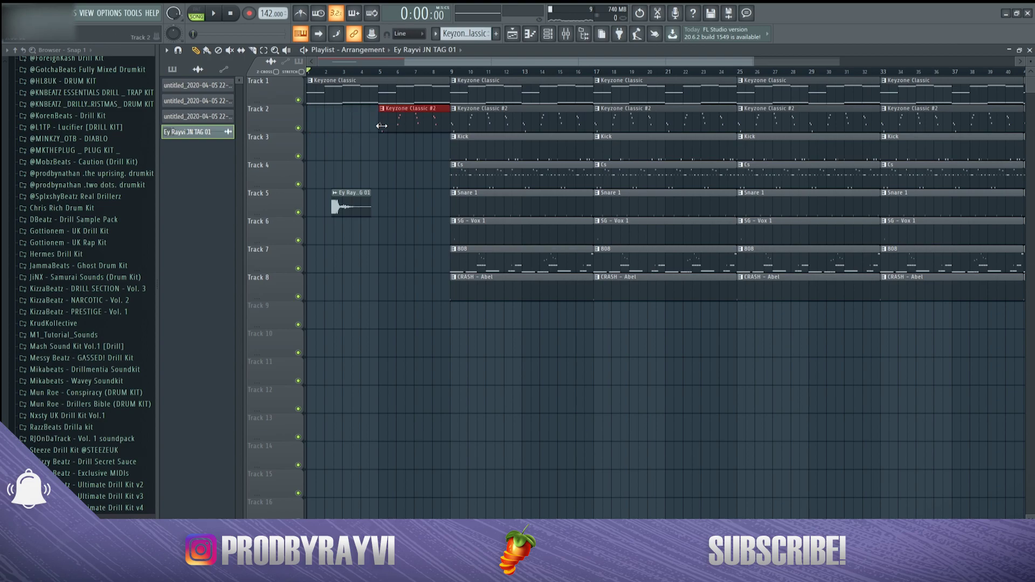
{"action": "left_click_drag", "start_coordinate": [456, 251], "coordinate": [382, 267]}
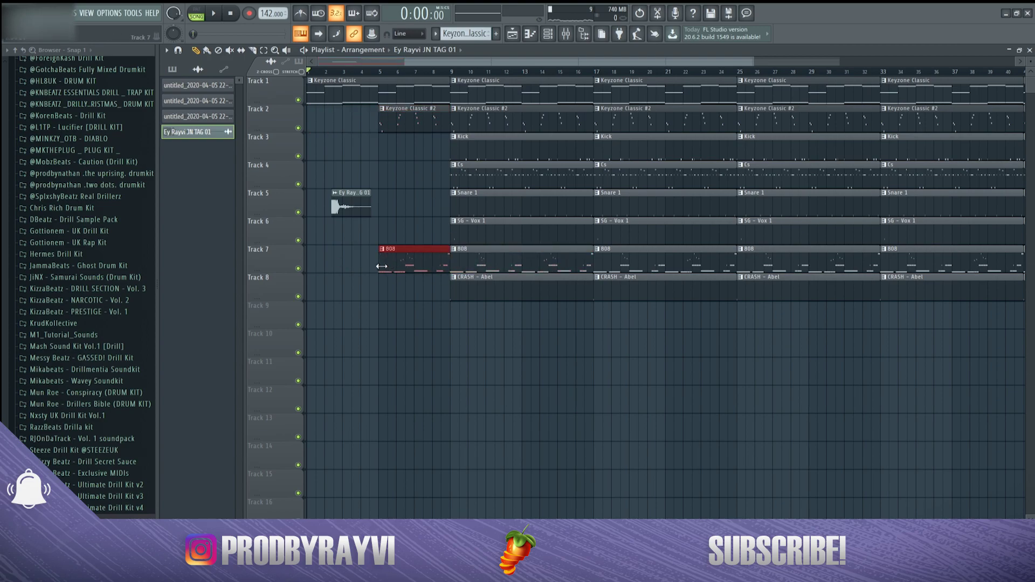
{"action": "left_click_drag", "start_coordinate": [457, 167], "coordinate": [398, 185]}
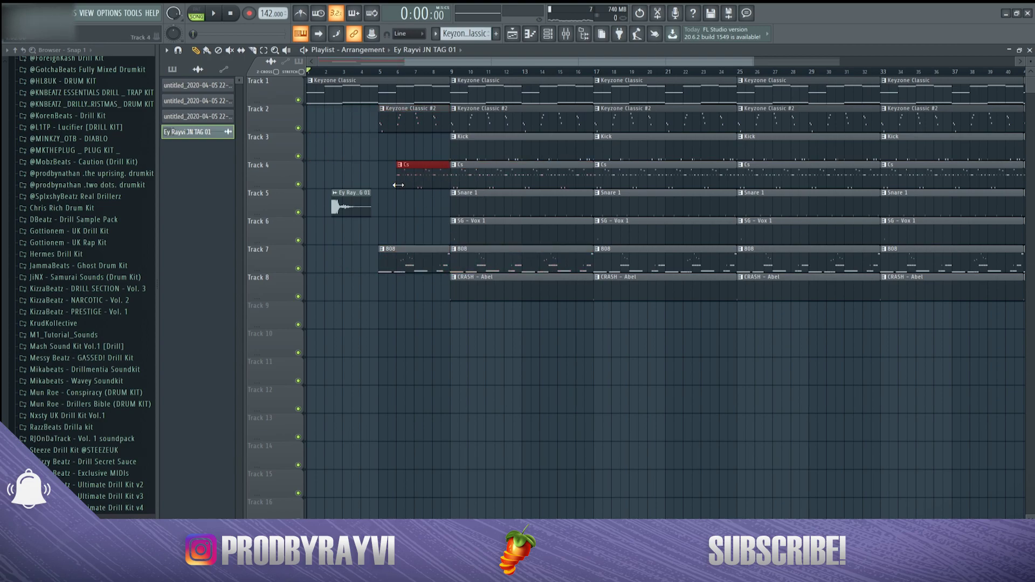
- Play the intro in song mode from about bar 3
{"action": "key", "text": "space"}
{"action": "left_click", "coordinate": [349, 72]}
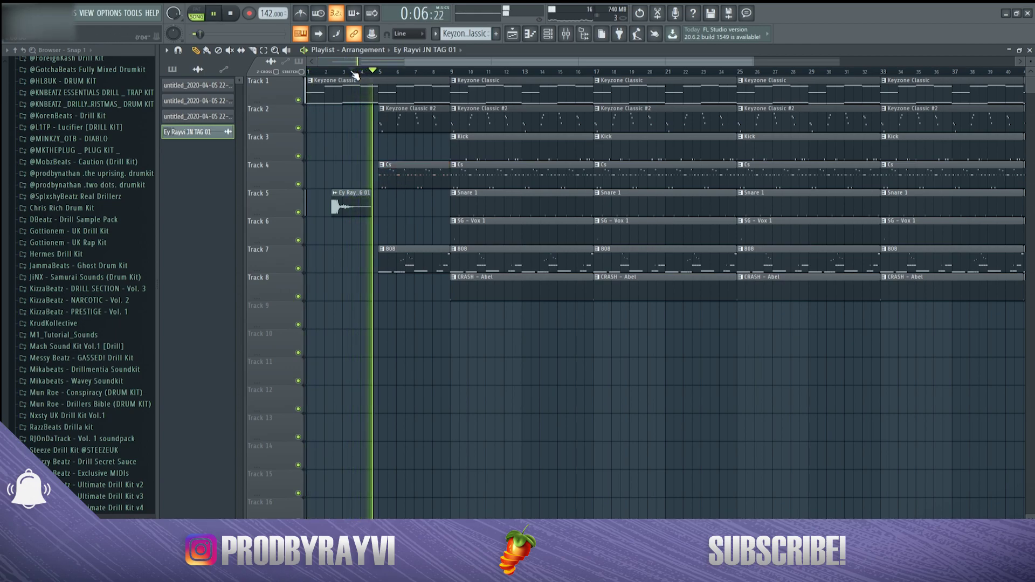
{"action": "scroll", "coordinate": [104, 219], "scroll_direction": "up", "scroll_amount": 10}
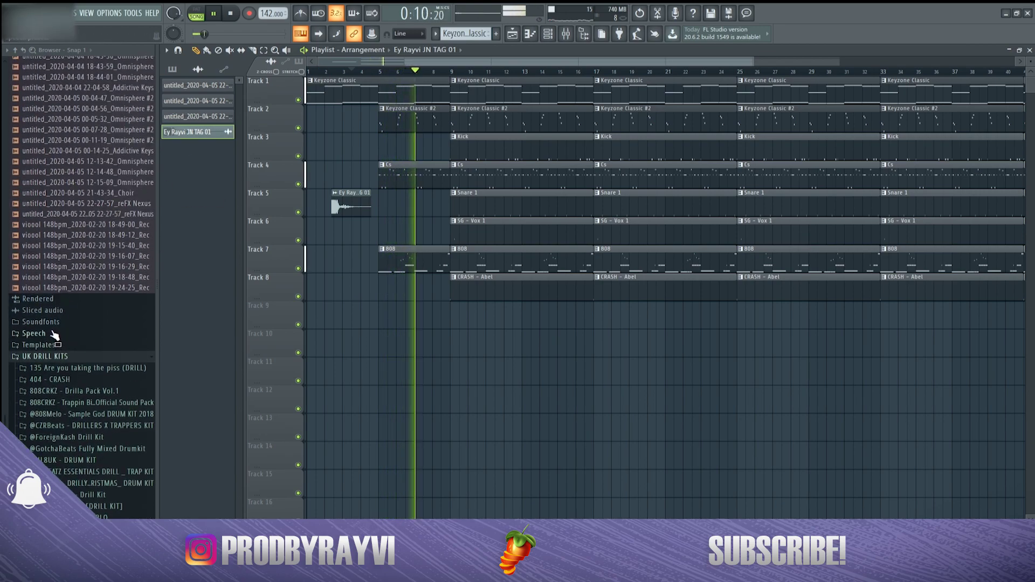
{"action": "key", "text": "space"}
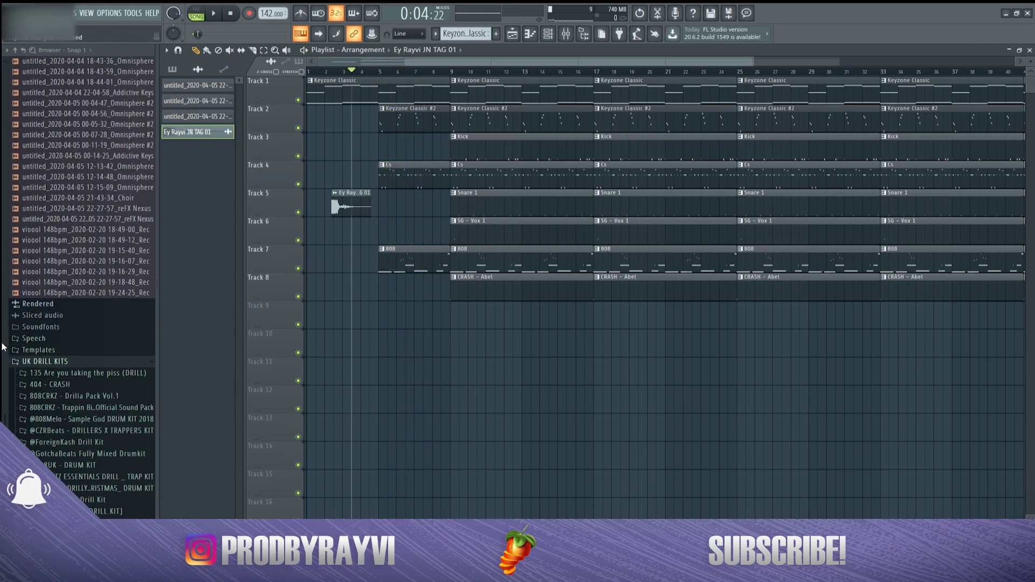
- Find SWEEP FX in the X10 LOCKDOWN KIT fx folder and place it on Track 9 at about bar 4
{"action": "scroll", "coordinate": [75, 328], "scroll_direction": "down", "scroll_amount": 8}
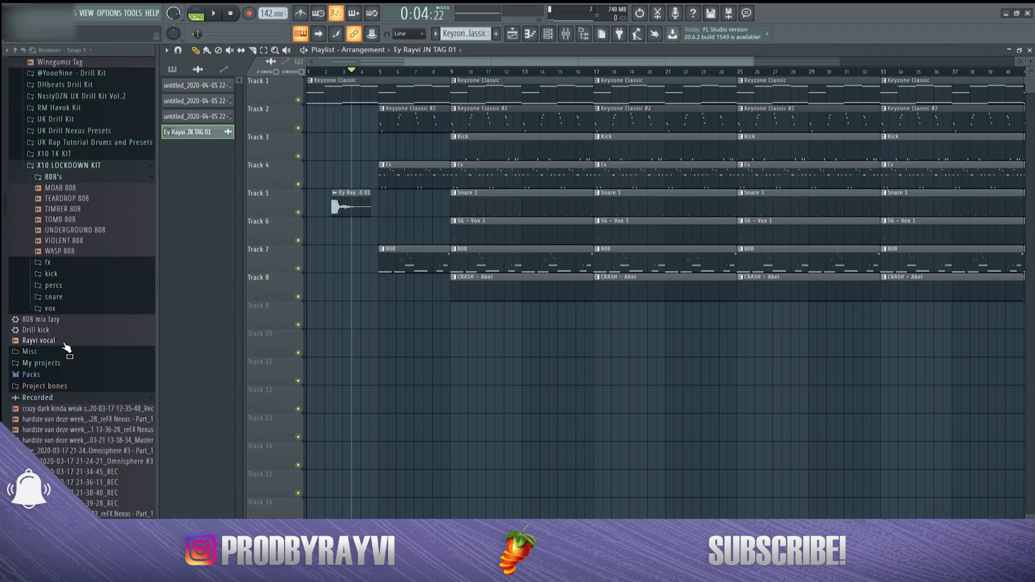
{"action": "left_click", "coordinate": [61, 310]}
{"action": "left_click", "coordinate": [61, 309]}
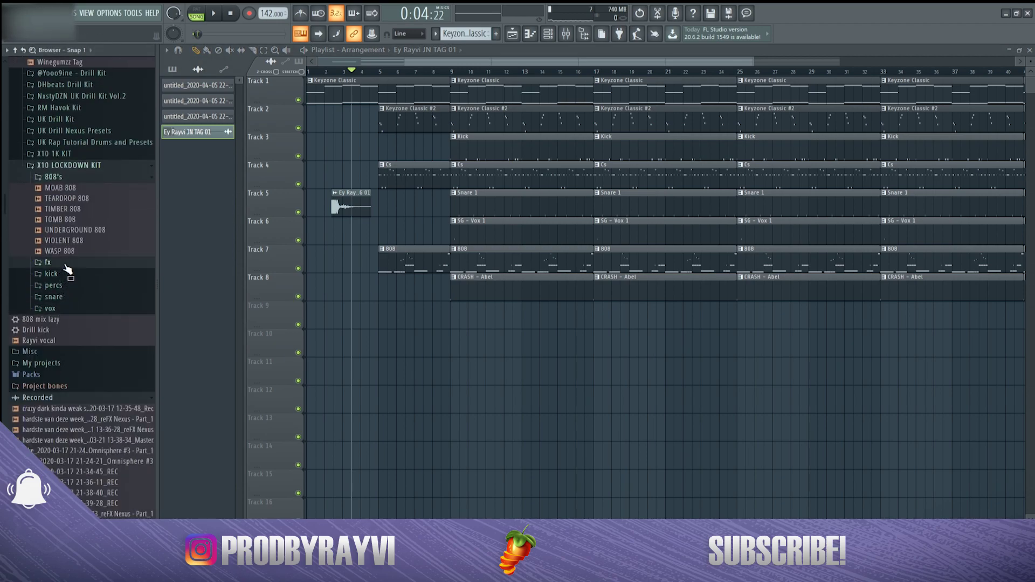
{"action": "left_click", "coordinate": [66, 263]}
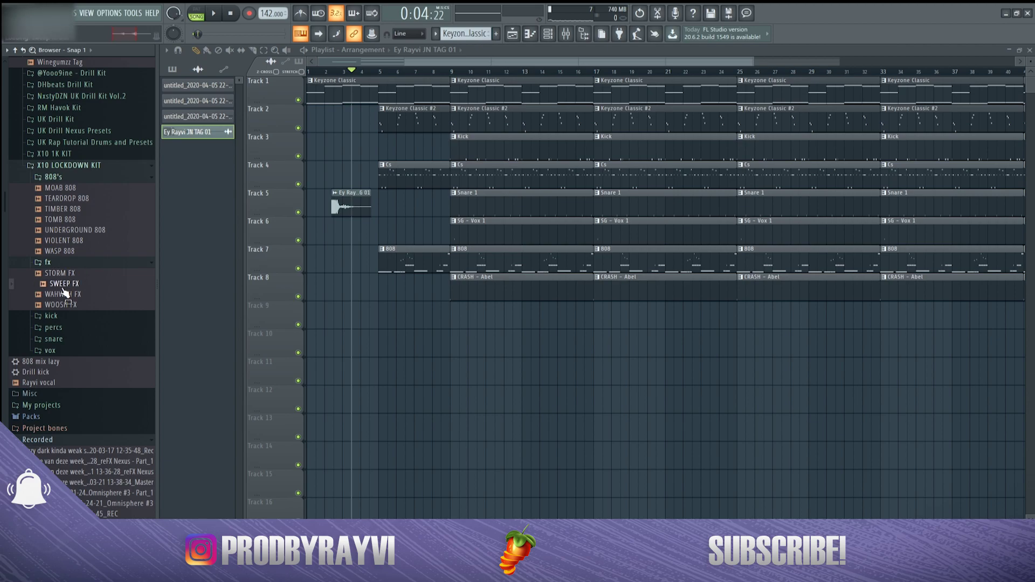
{"action": "left_click_drag", "start_coordinate": [285, 305], "coordinate": [369, 323]}
- Slice the SWEEP FX clip on Track 9 at bar 5 and delete the part after the cut
{"action": "scroll", "coordinate": [405, 329], "scroll_direction": "up", "scroll_amount": 5}
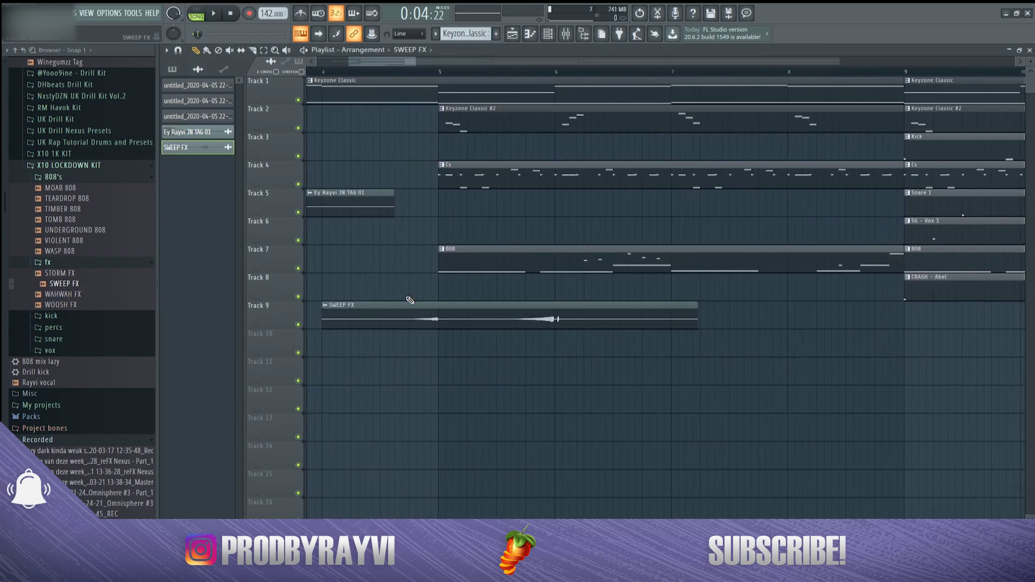
{"action": "left_click", "coordinate": [253, 50]}
{"action": "scroll", "coordinate": [473, 342], "scroll_direction": "up", "scroll_amount": 2}
{"action": "left_click_drag", "start_coordinate": [455, 349], "coordinate": [473, 268]}
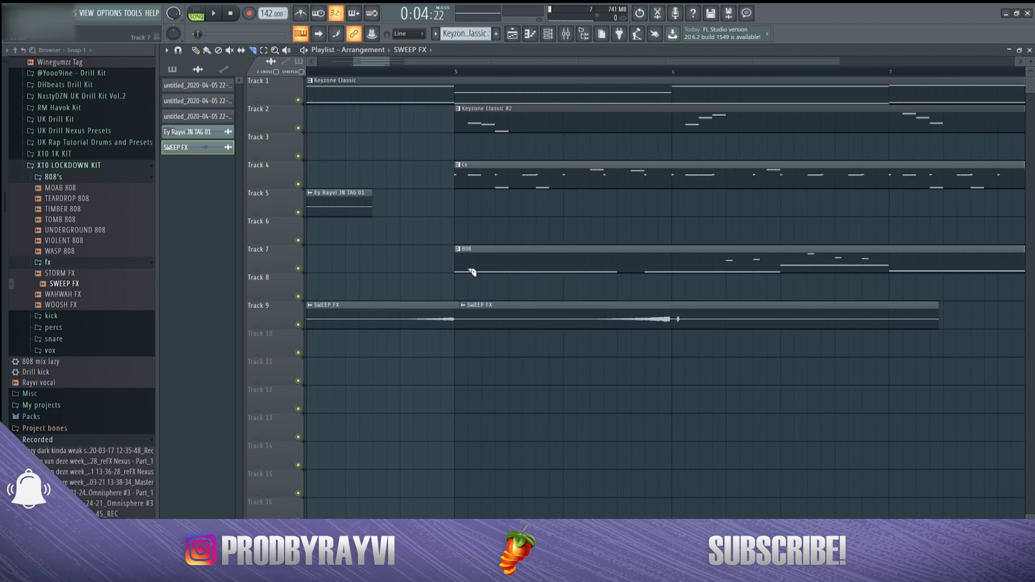
{"action": "right_click", "coordinate": [594, 326]}
- Play the sweep transition into bar 5 and open the SWEEP FX sample's channel settings
{"action": "key", "text": "space"}
{"action": "scroll", "coordinate": [418, 102], "scroll_direction": "down", "scroll_amount": 5}
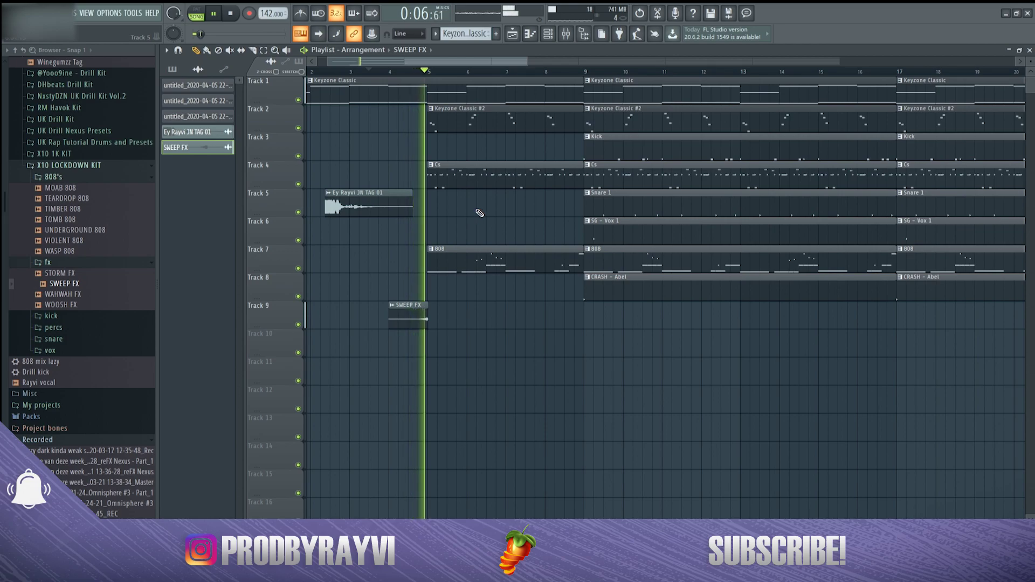
{"action": "double_click", "coordinate": [412, 319]}
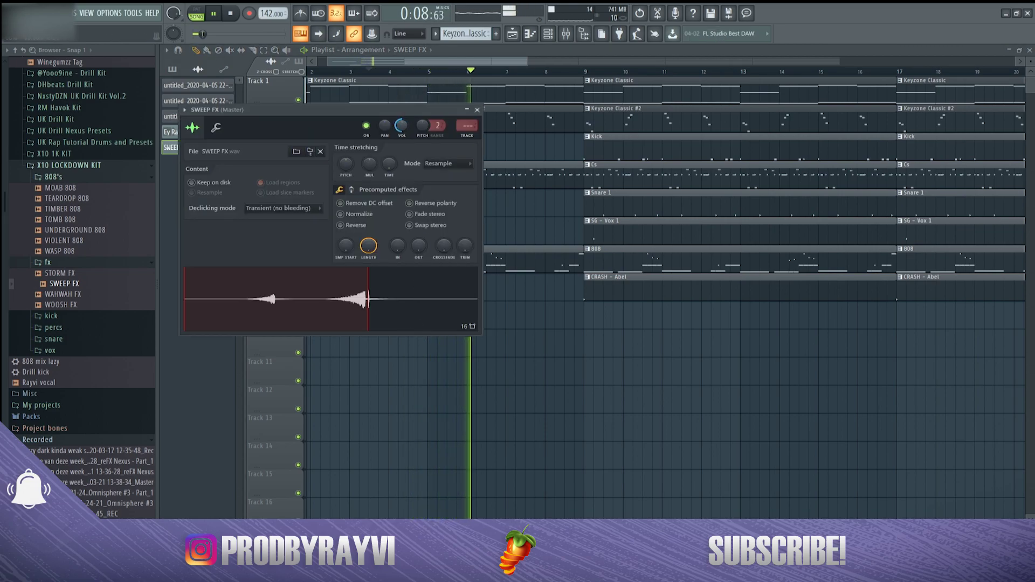
- Trim the Kick and 808 clips at bar 9 so they start at bar 11
{"action": "left_click", "coordinate": [483, 229]}
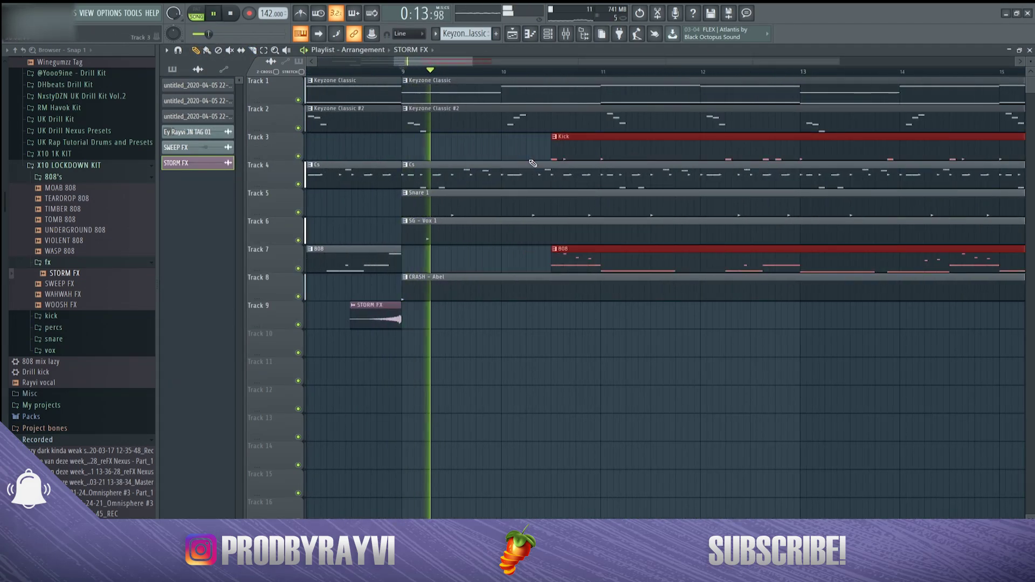
{"action": "right_click", "coordinate": [549, 248]}
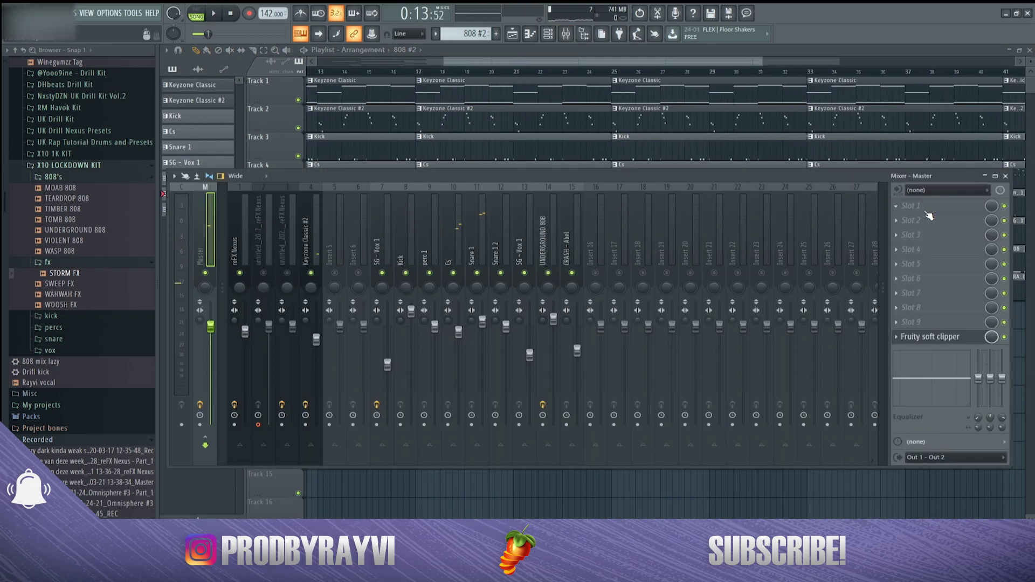
- Load dblue Glitch v1.3 into the first effect slot of the Master mixer track
{"action": "left_click", "coordinate": [928, 213]}
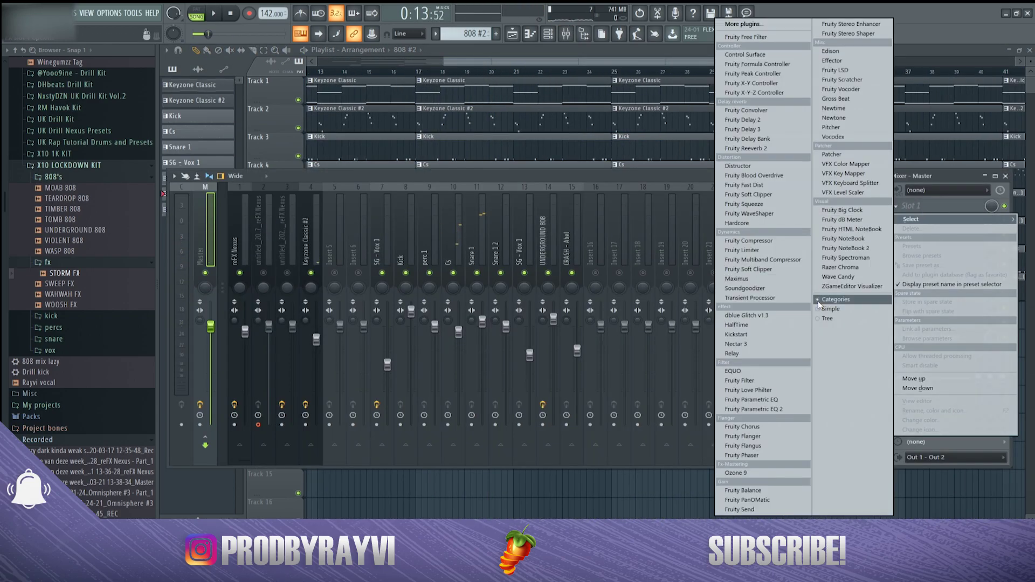
{"action": "left_click", "coordinate": [744, 315]}
{"action": "left_click_drag", "start_coordinate": [557, 102], "coordinate": [489, 100]}
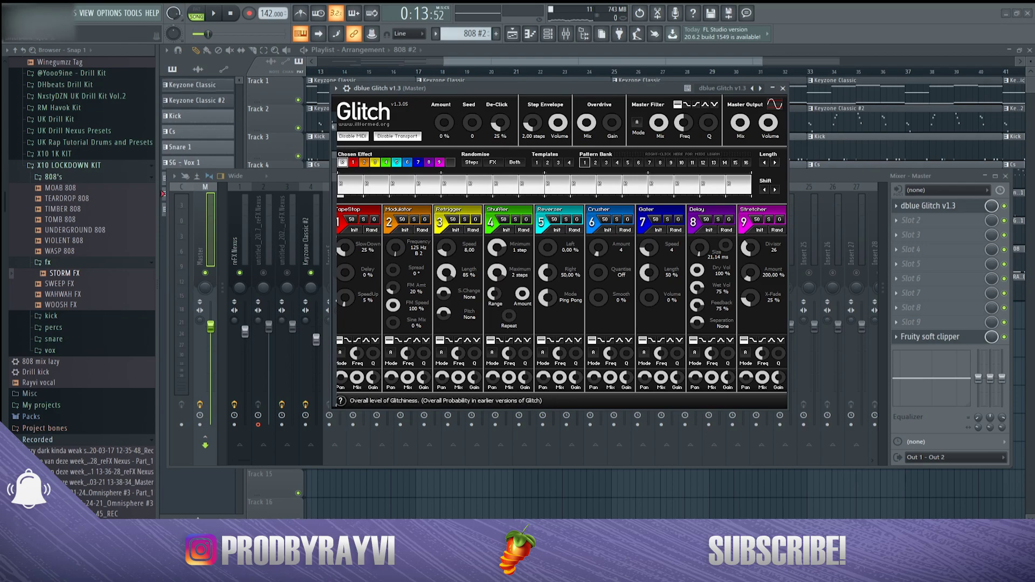
{"action": "left_click_drag", "start_coordinate": [509, 87], "coordinate": [523, 90]}
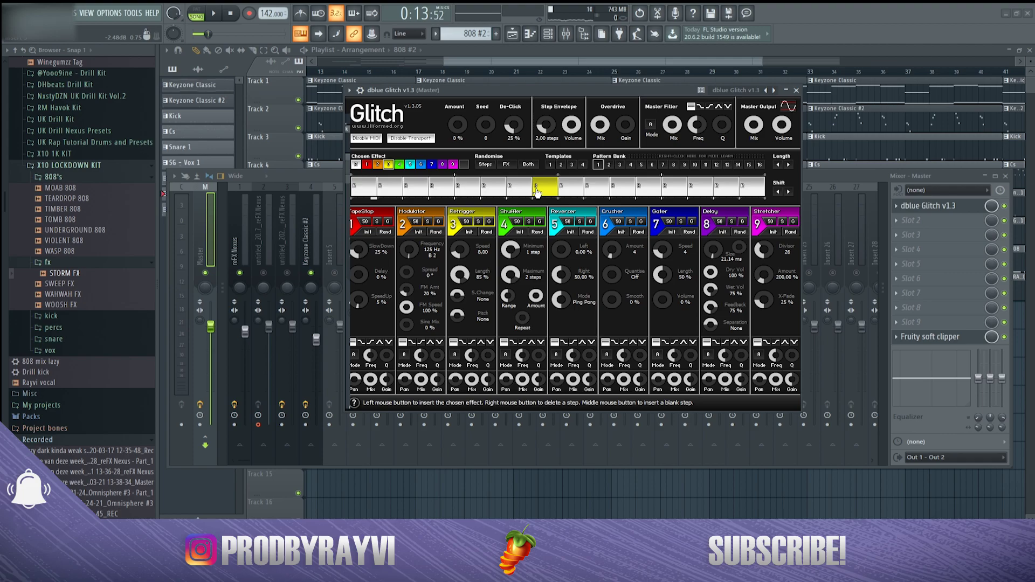
- Fill the Glitch sequencer with Gater on step 13, Retrigger on step 14, Reverser on step 15 and TapeStop on step 16
{"action": "left_click", "coordinate": [679, 214]}
{"action": "left_click_drag", "start_coordinate": [663, 249], "coordinate": [663, 265]}
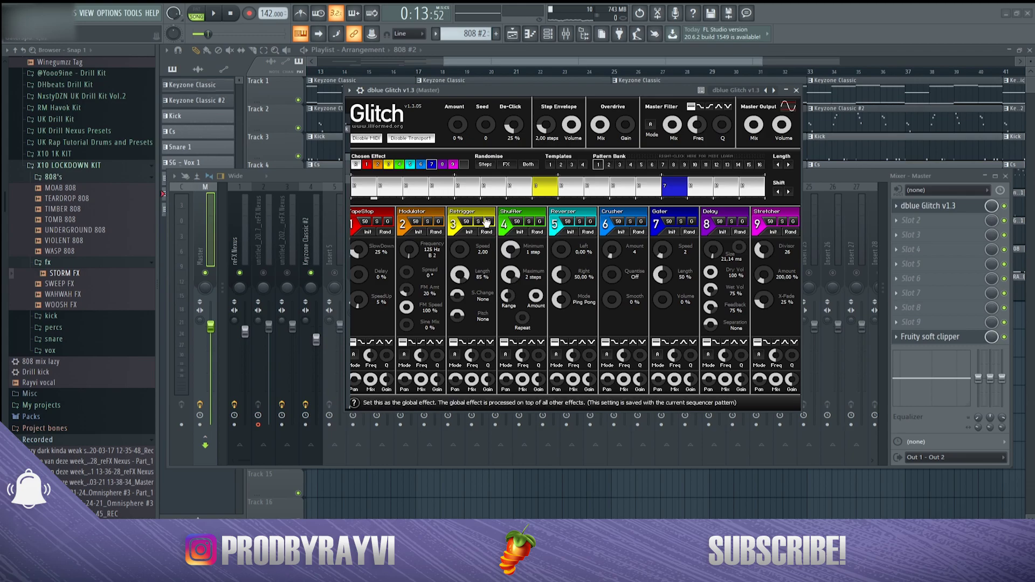
{"action": "left_click", "coordinate": [560, 214]}
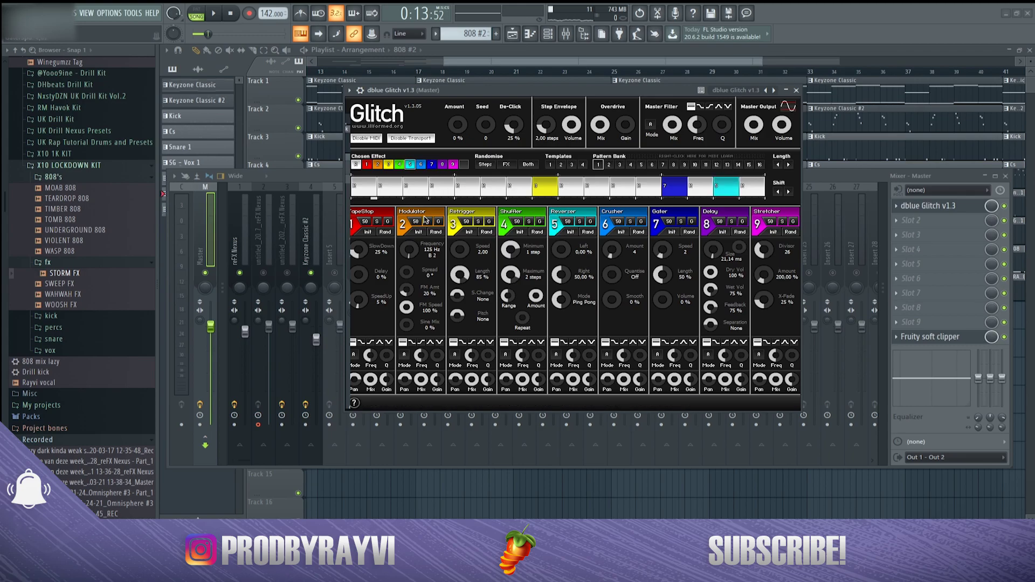
{"action": "left_click", "coordinate": [391, 218]}
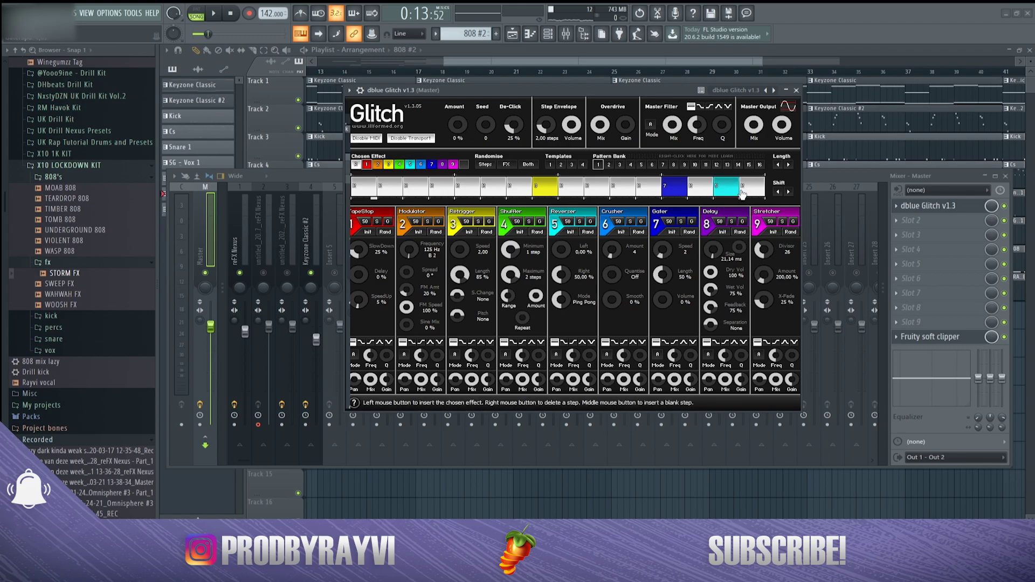
{"action": "left_click", "coordinate": [751, 187]}
{"action": "left_click", "coordinate": [691, 190]}
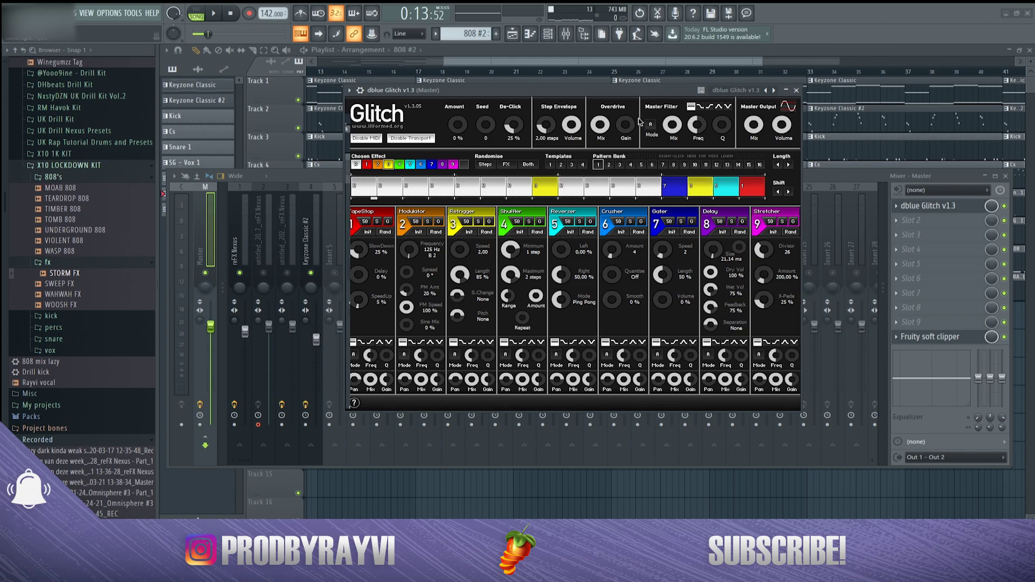
- Preview the glitch pattern and create an automation clip for the dblue Glitch mix level on the Master track
{"action": "left_click_drag", "start_coordinate": [632, 96], "coordinate": [650, 97]}
{"action": "key", "text": "space"}
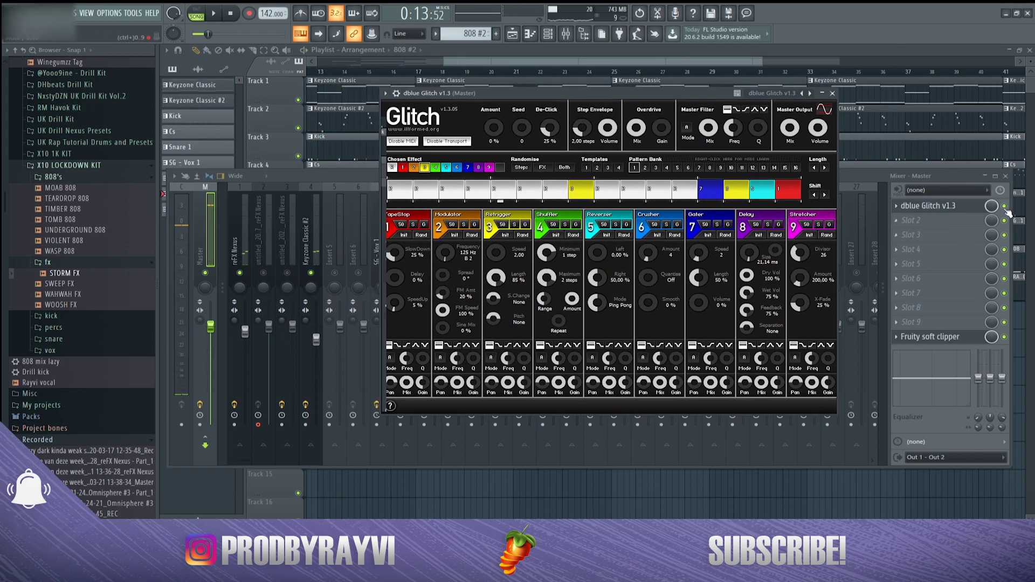
{"action": "right_click", "coordinate": [993, 209]}
{"action": "left_click", "coordinate": [978, 278]}
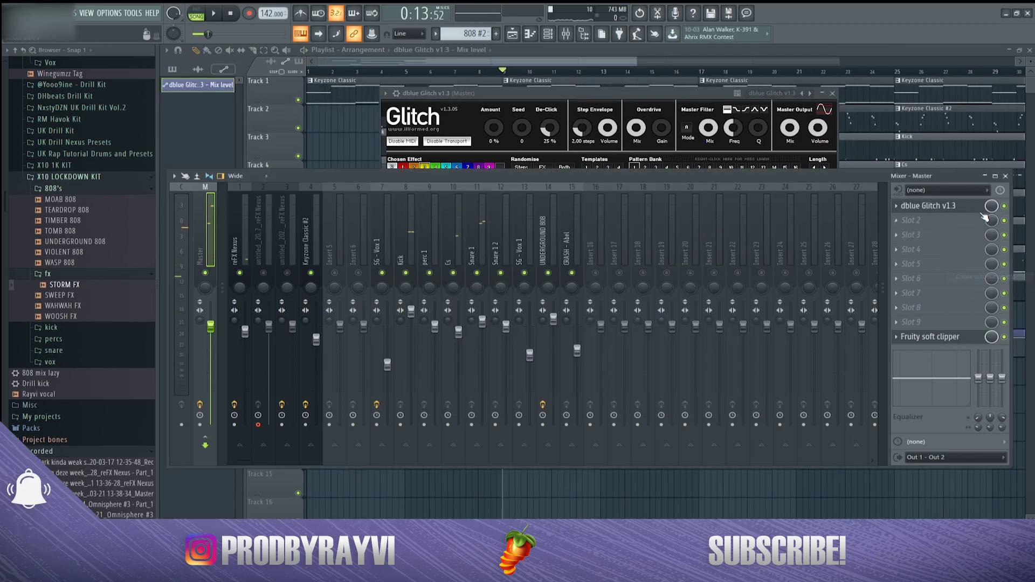
{"action": "left_click", "coordinate": [802, 510]}
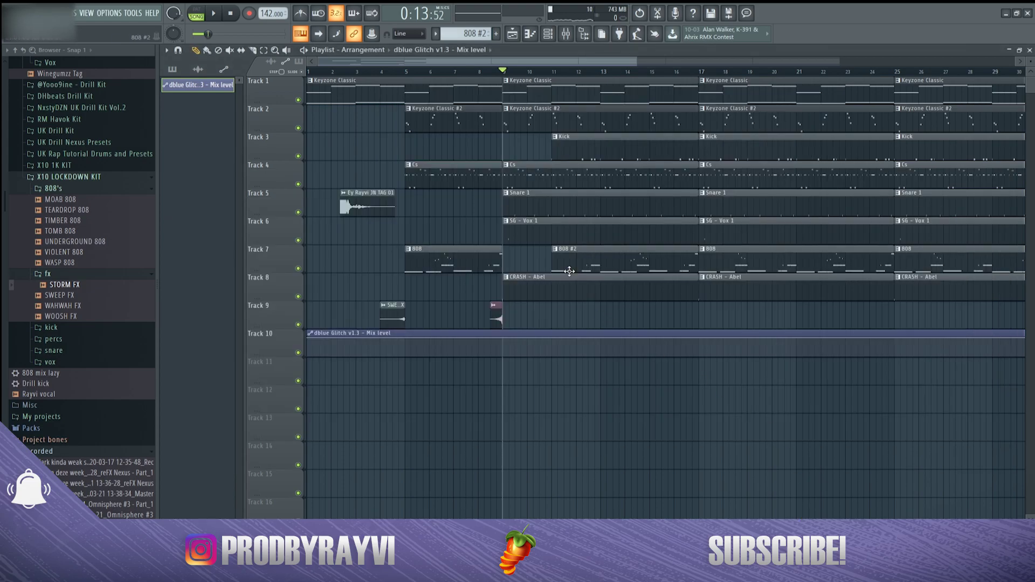
- Play the arrangement and skip ahead to listen to the section after bar 17
{"action": "scroll", "coordinate": [570, 272], "scroll_direction": "down", "scroll_amount": 5}
{"action": "key", "text": "space"}
{"action": "scroll", "coordinate": [555, 150], "scroll_direction": "up", "scroll_amount": 6}
{"action": "left_click_drag", "start_coordinate": [209, 34], "coordinate": [220, 33]}
{"action": "scroll", "coordinate": [620, 143], "scroll_direction": "down", "scroll_amount": 5}
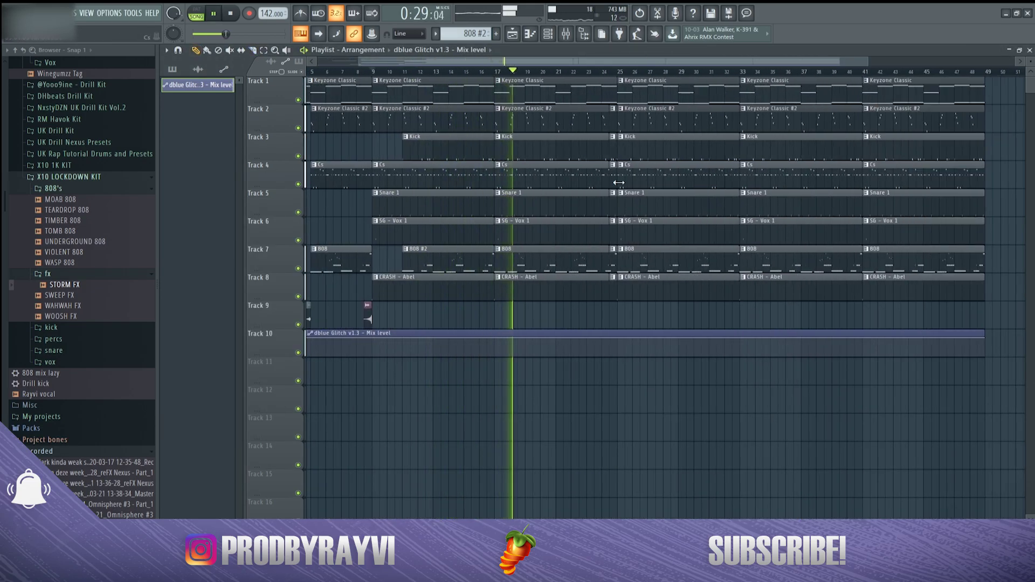
- Trim the Kick clip at bar 25 on Track 3 so it starts around bar 29
{"action": "scroll", "coordinate": [457, 120], "scroll_direction": "up", "scroll_amount": 8}
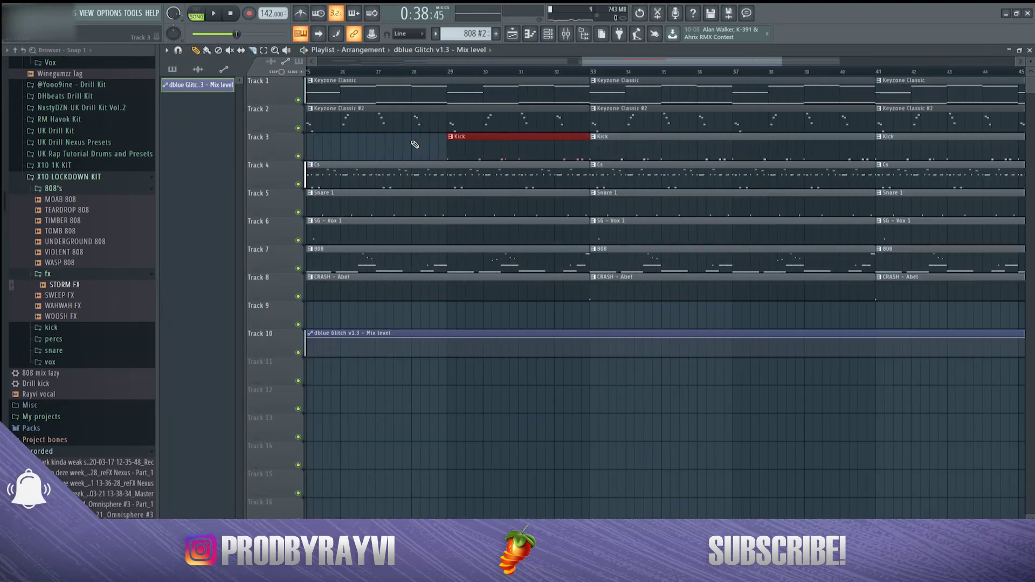
{"action": "left_click_drag", "start_coordinate": [439, 151], "coordinate": [497, 141]}
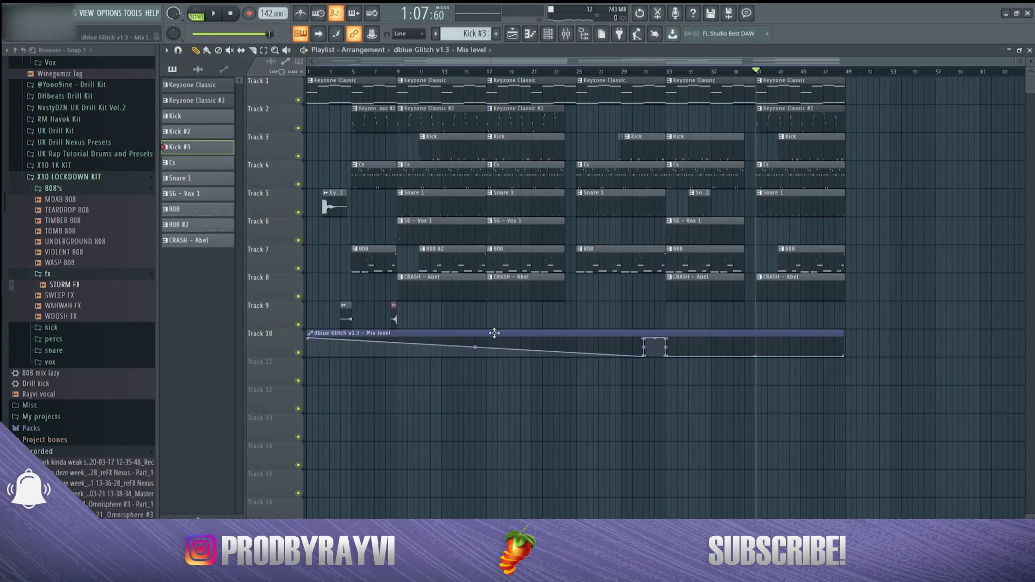
- Lower the first point of the dblue Glitch mix level automation to zero and play the song
{"action": "left_click_drag", "start_coordinate": [310, 339], "coordinate": [291, 386]}
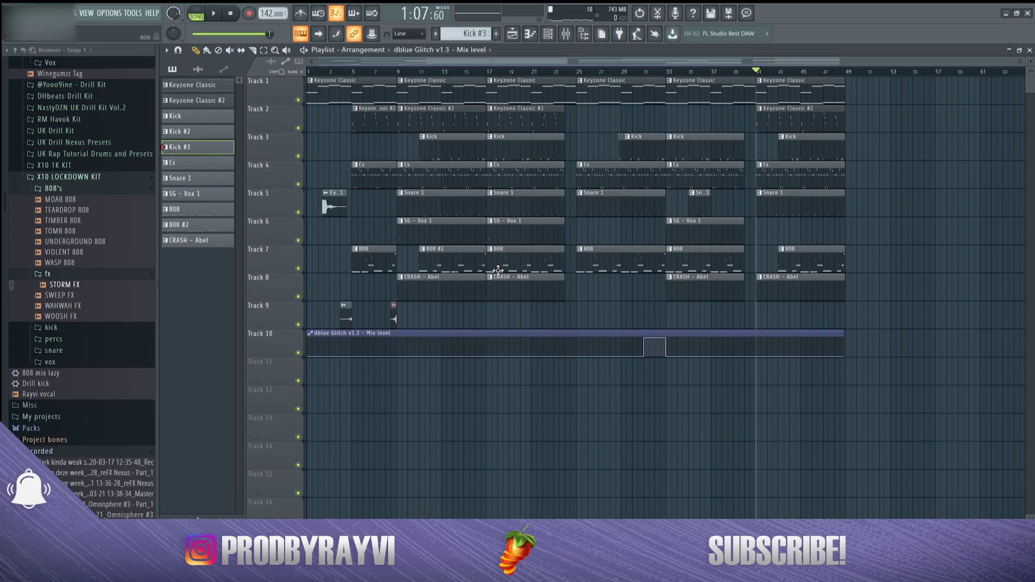
{"action": "key", "text": "space"}
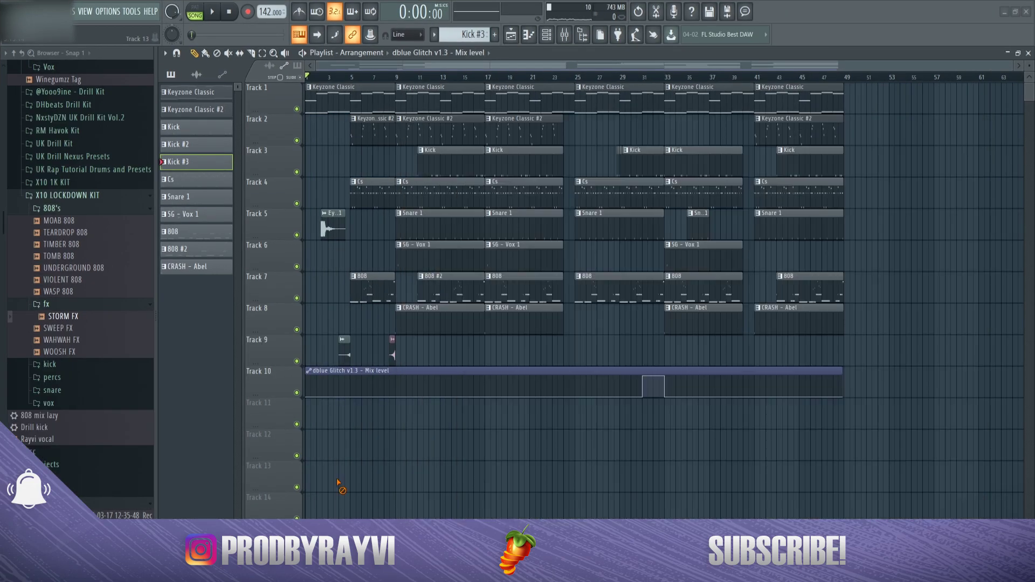
{"action": "key", "text": "alt+Tab"}
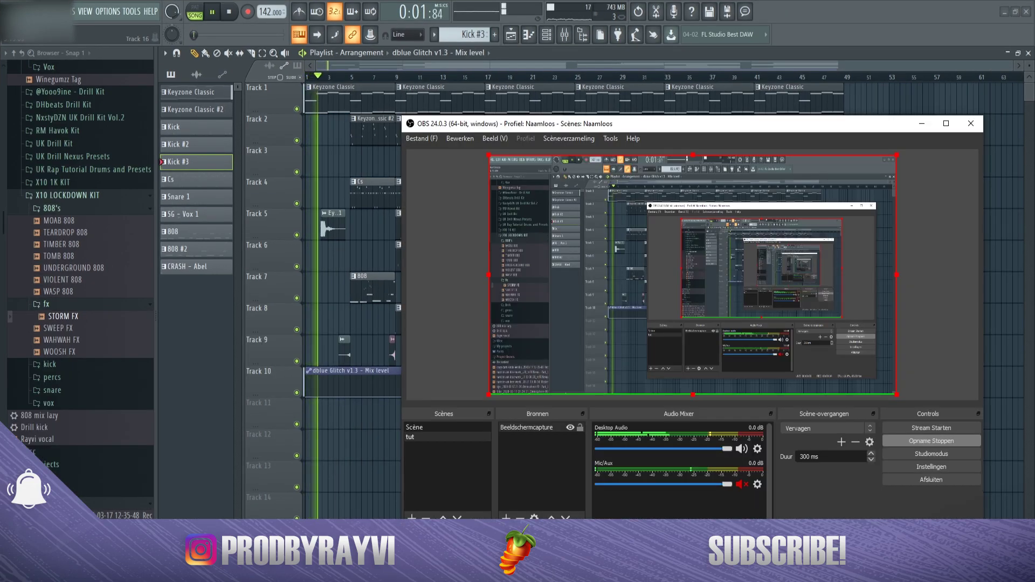
{"action": "key", "text": "alt+Tab"}
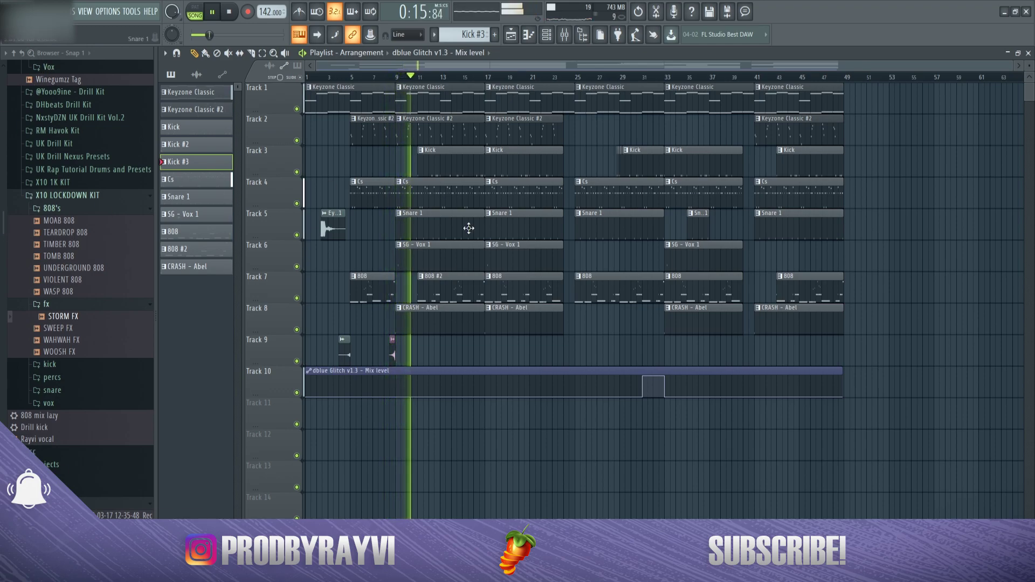
- Lower the Cs mixer level slightly, and raise the reFX Nexus and Keyzone Classic #2 levels together a little during playback
{"action": "left_click", "coordinate": [564, 34]}
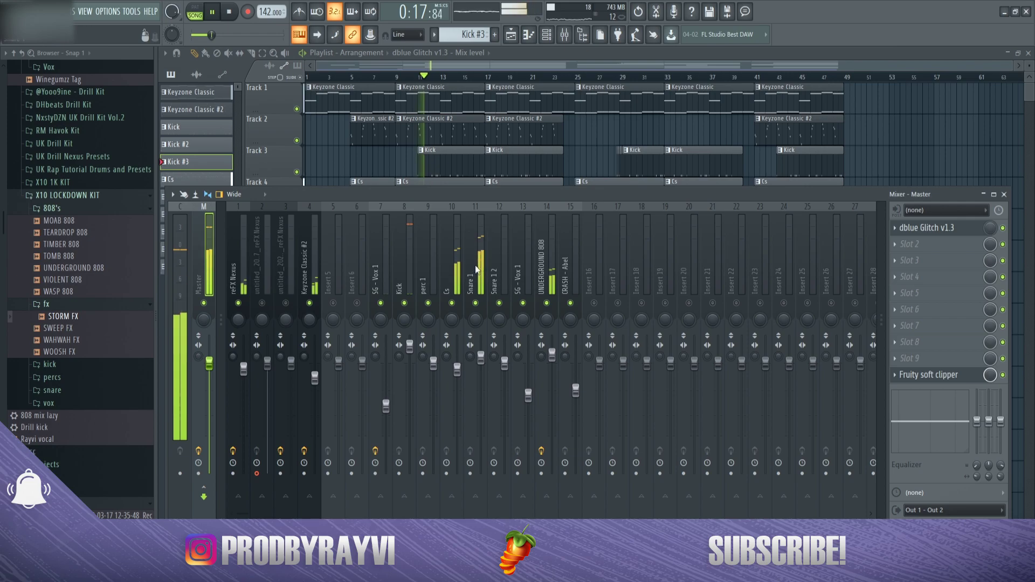
{"action": "left_click", "coordinate": [454, 339]}
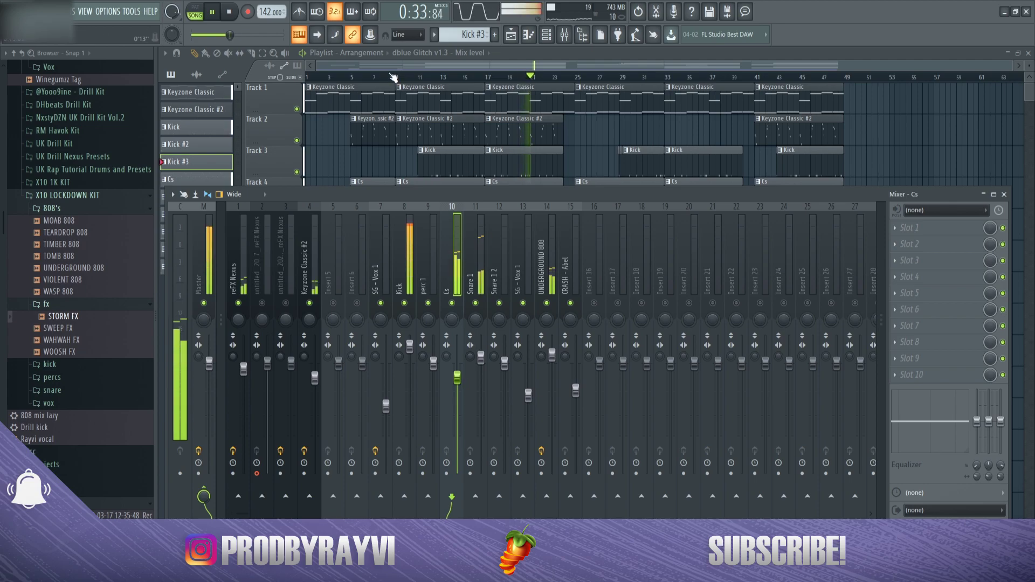
{"action": "left_click", "coordinate": [233, 257]}
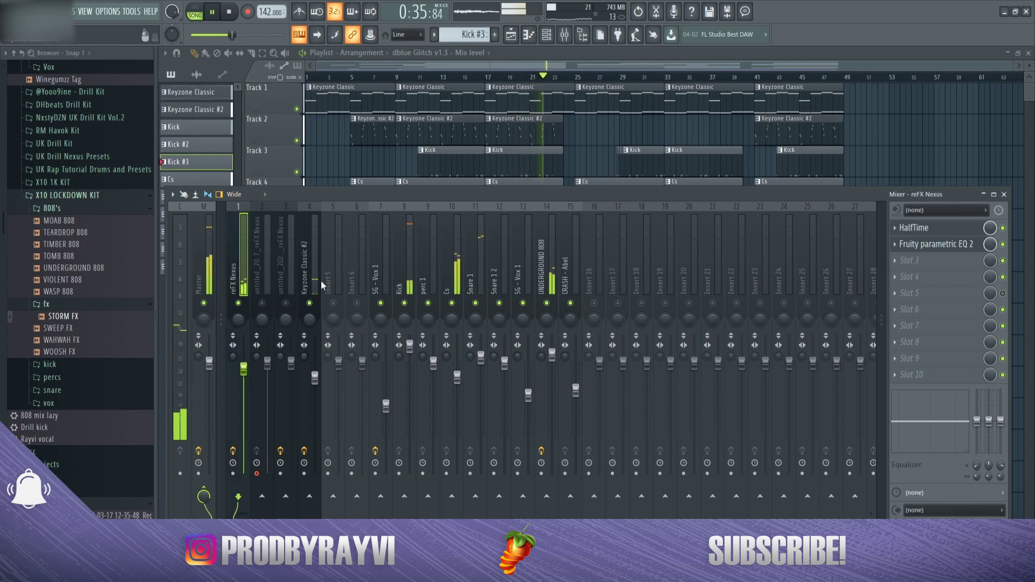
{"action": "left_click", "coordinate": [315, 314], "text": "ctrl"}
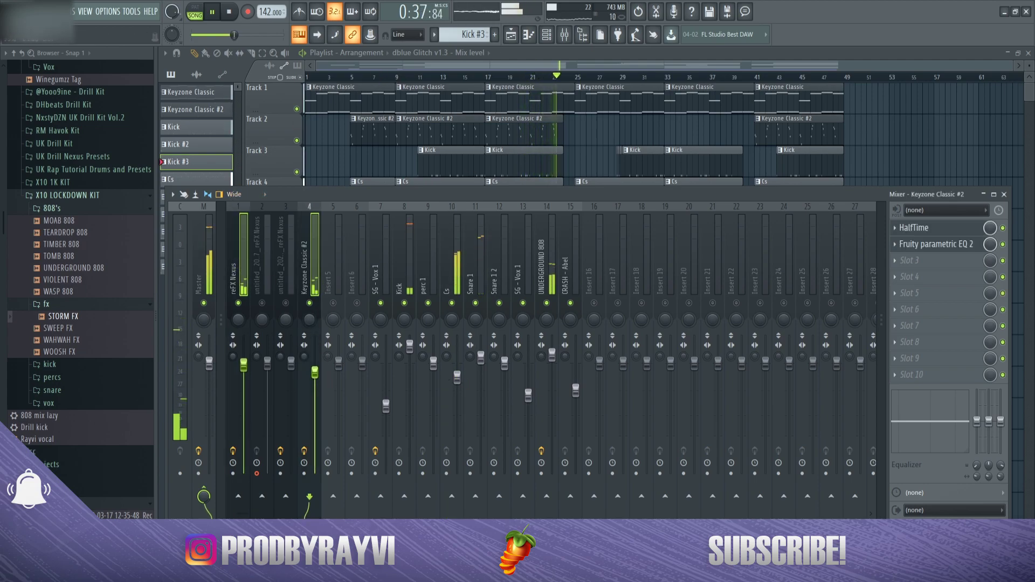
{"action": "key", "text": "F9"}
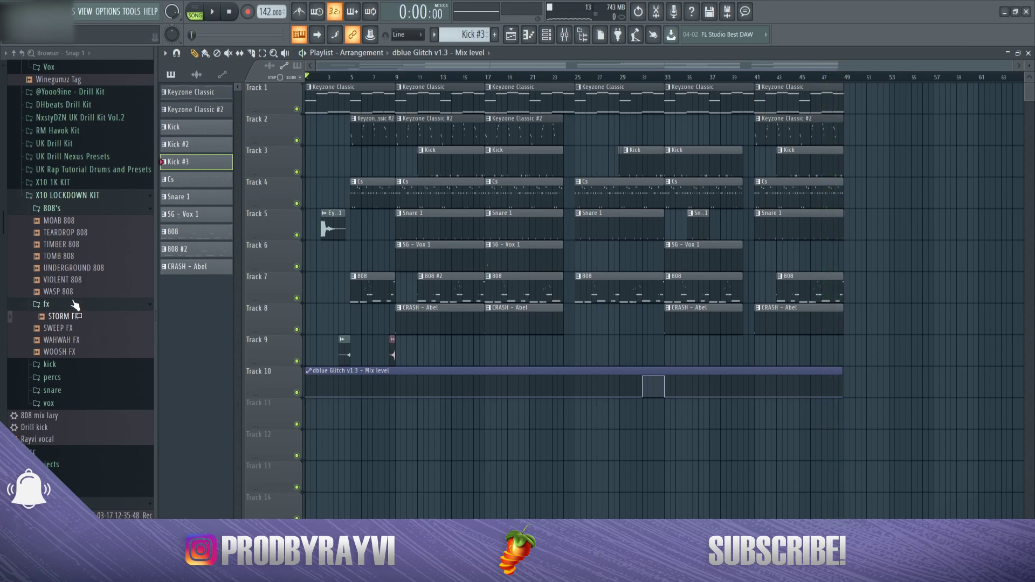
- Examine the 808's, fx, kick, percs and snare folders of the X10 LOCKDOWN KIT in the browser
{"action": "left_click", "coordinate": [52, 208]}
{"action": "left_click", "coordinate": [56, 221]}
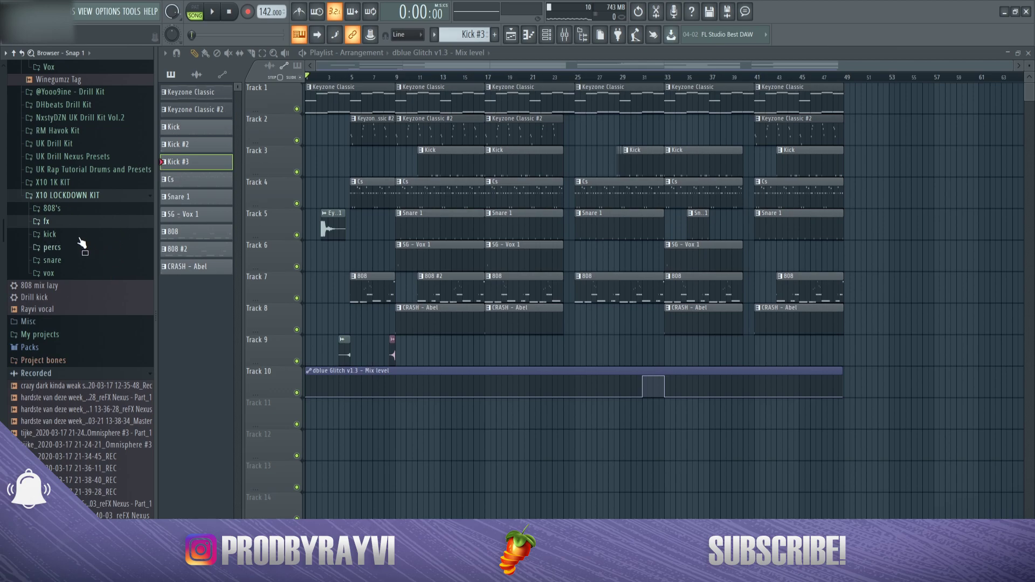
{"action": "left_click", "coordinate": [53, 213]}
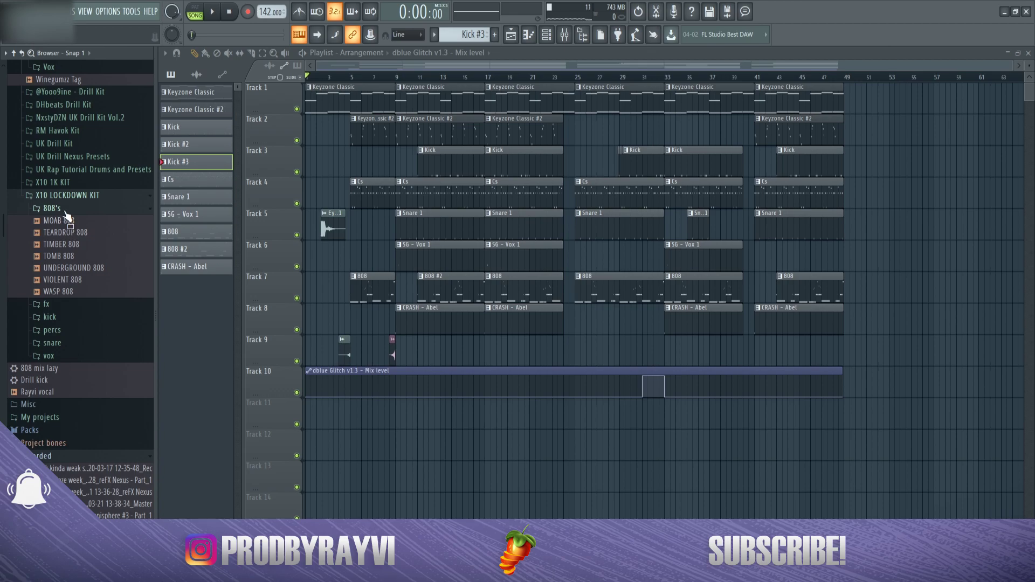
{"action": "left_click", "coordinate": [66, 211]}
{"action": "left_click", "coordinate": [68, 236]}
{"action": "left_click", "coordinate": [56, 236]}
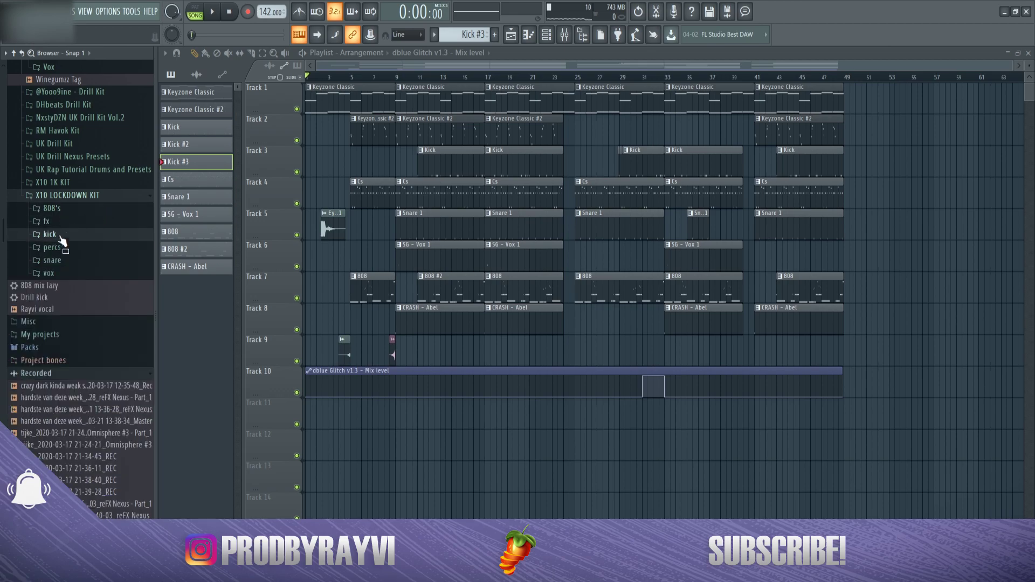
{"action": "left_click", "coordinate": [72, 262]}
{"action": "left_click", "coordinate": [53, 260]}
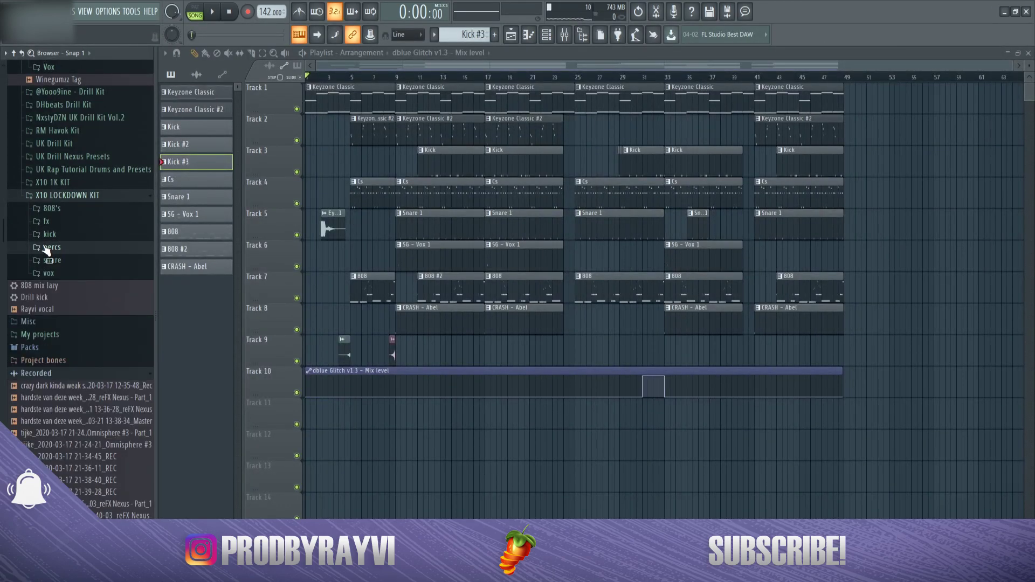